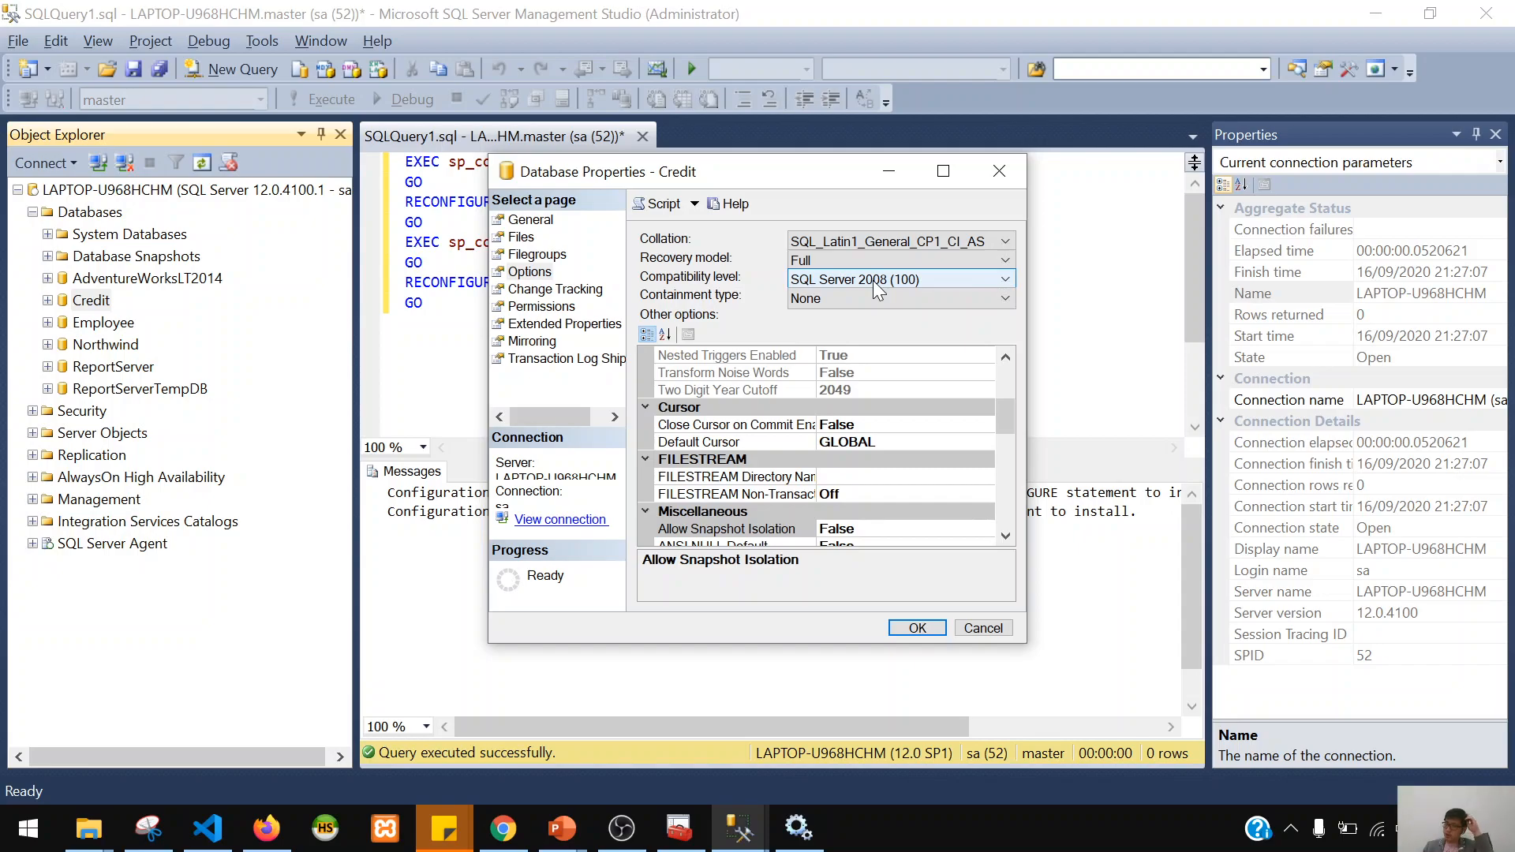
# - Review the Credit database's compatibility level choices and its Permissions, Change Tracking and Options pages, leaving the properties without changes
pyautogui.click(879, 281)
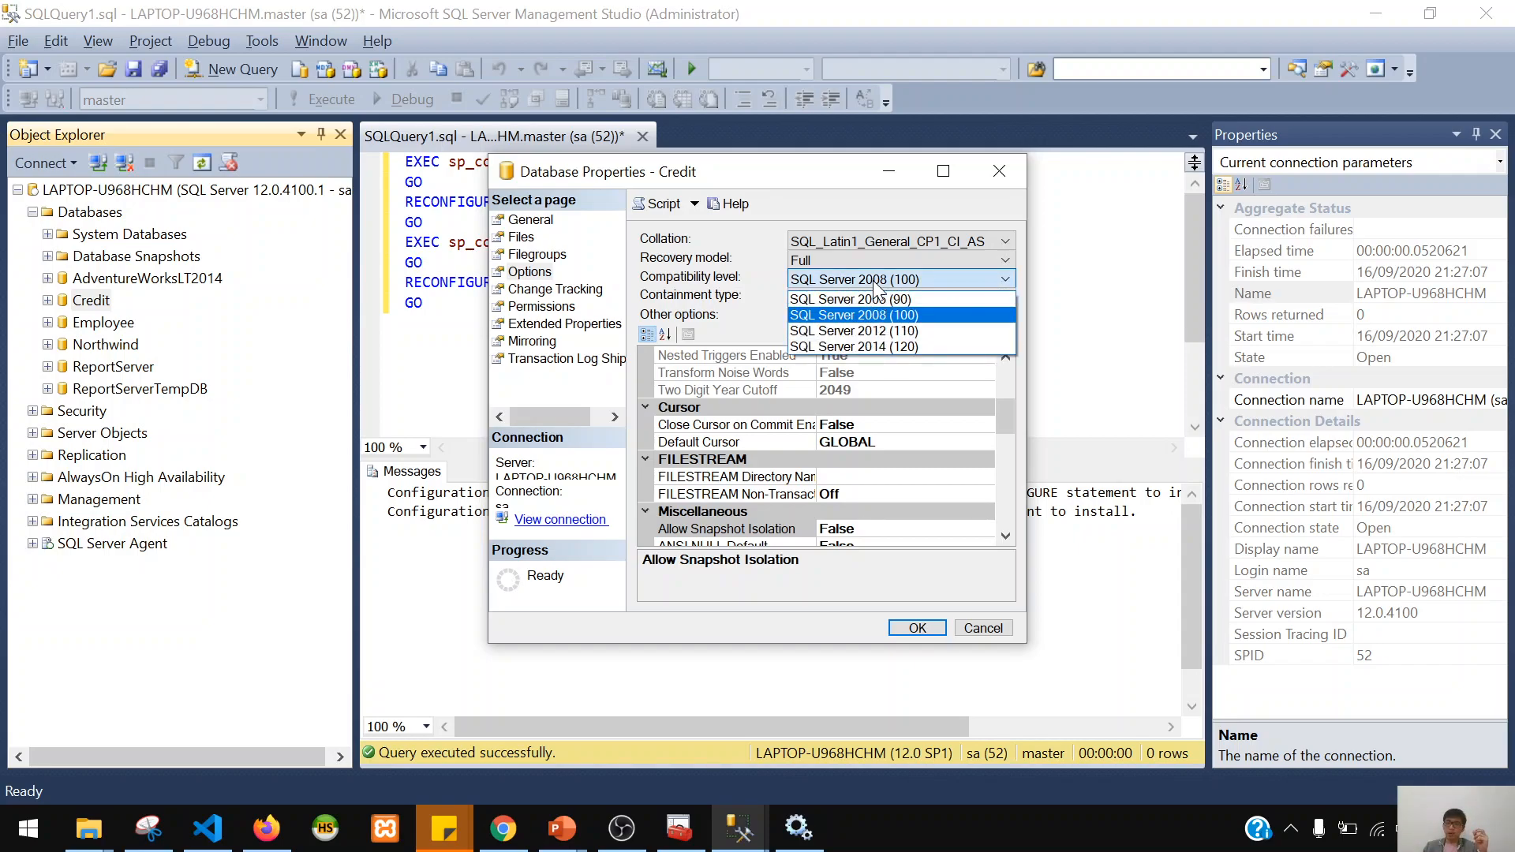
pyautogui.click(922, 319)
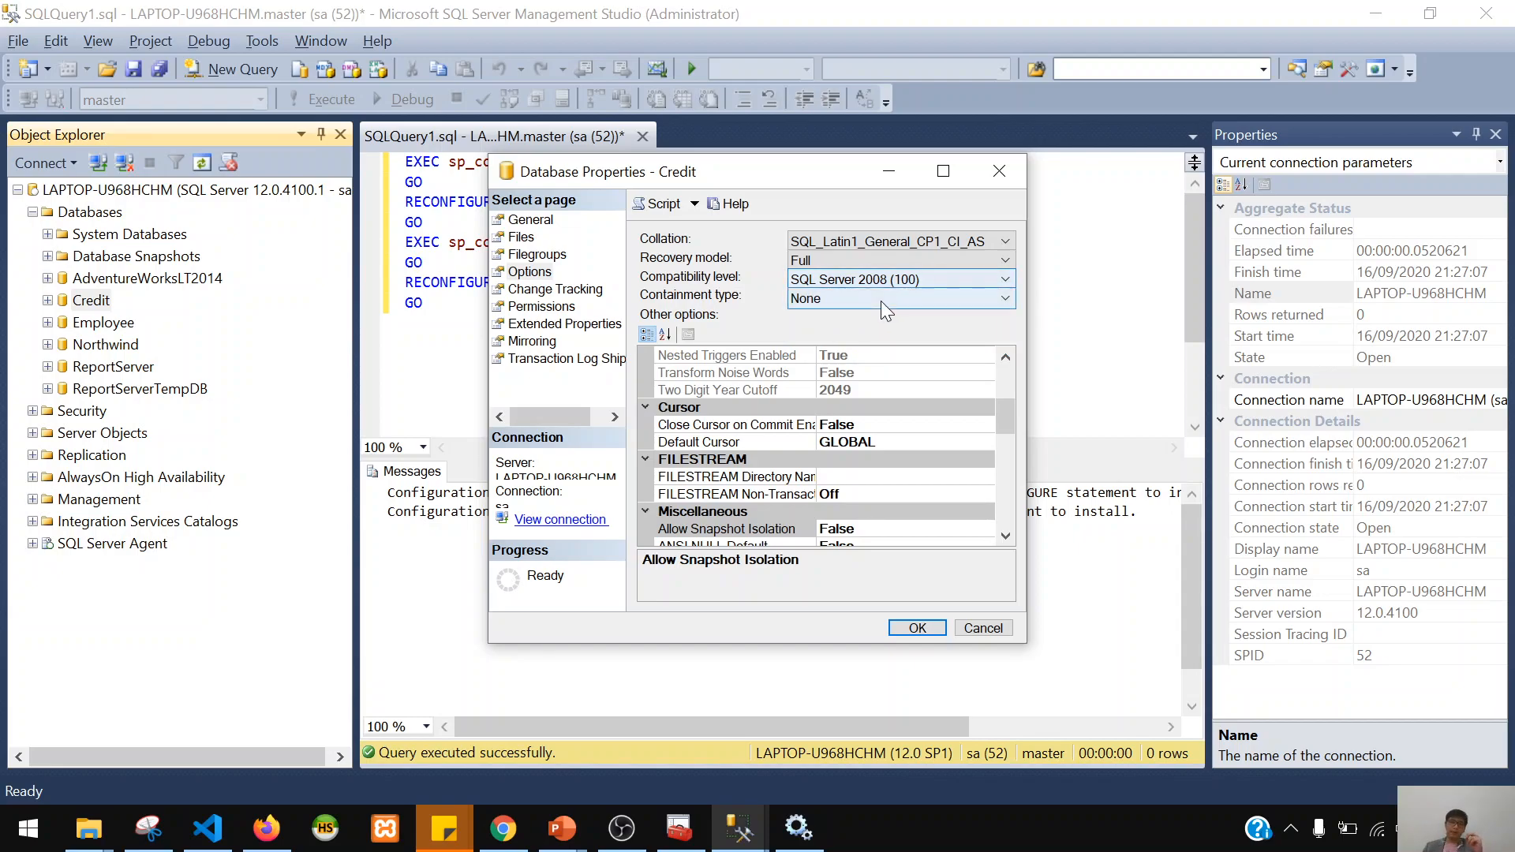
pyautogui.click(558, 310)
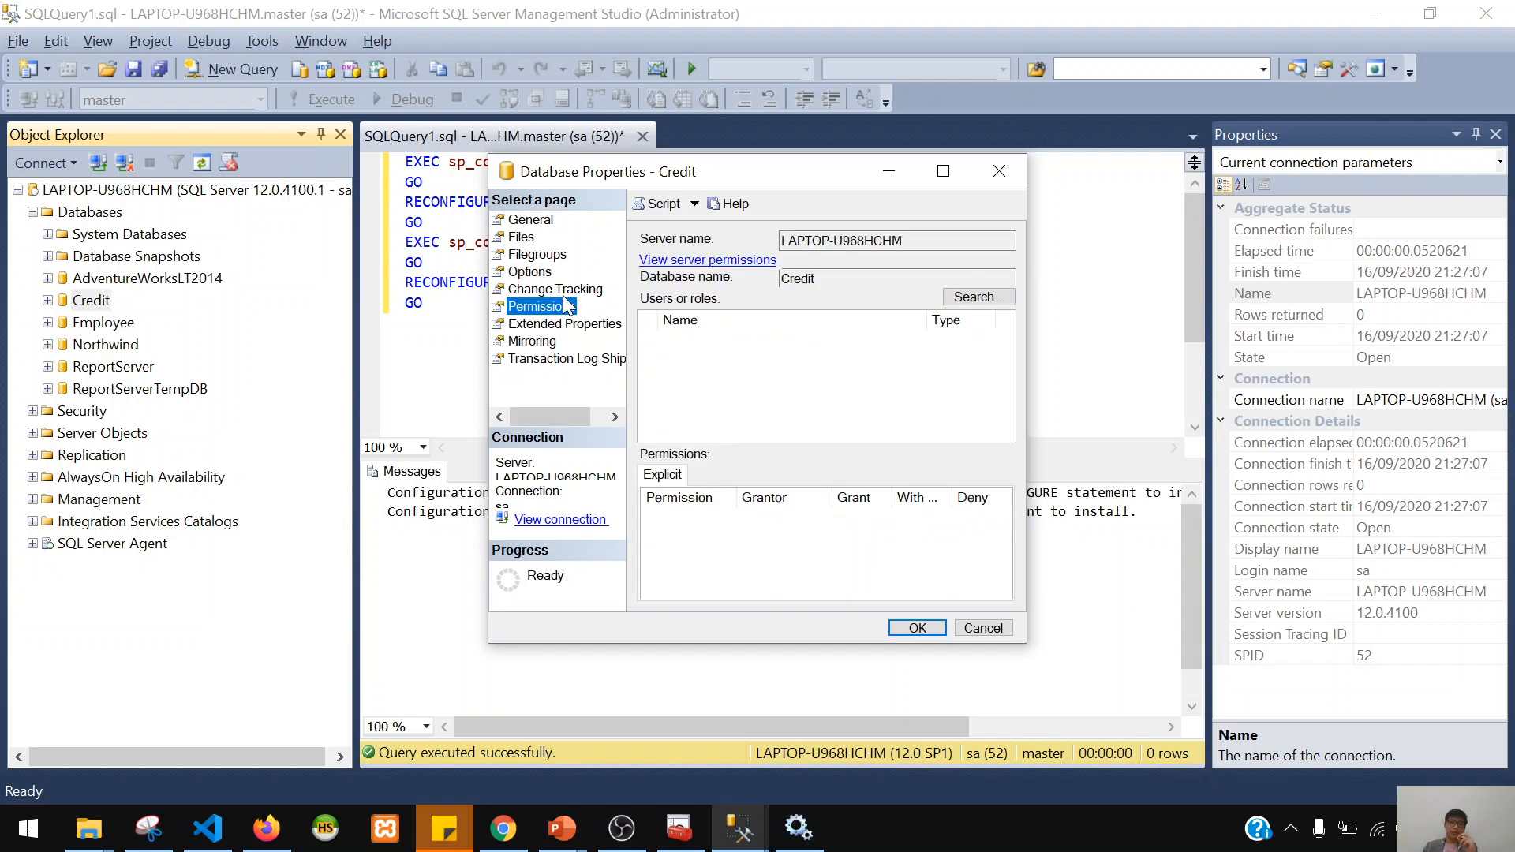
pyautogui.click(568, 291)
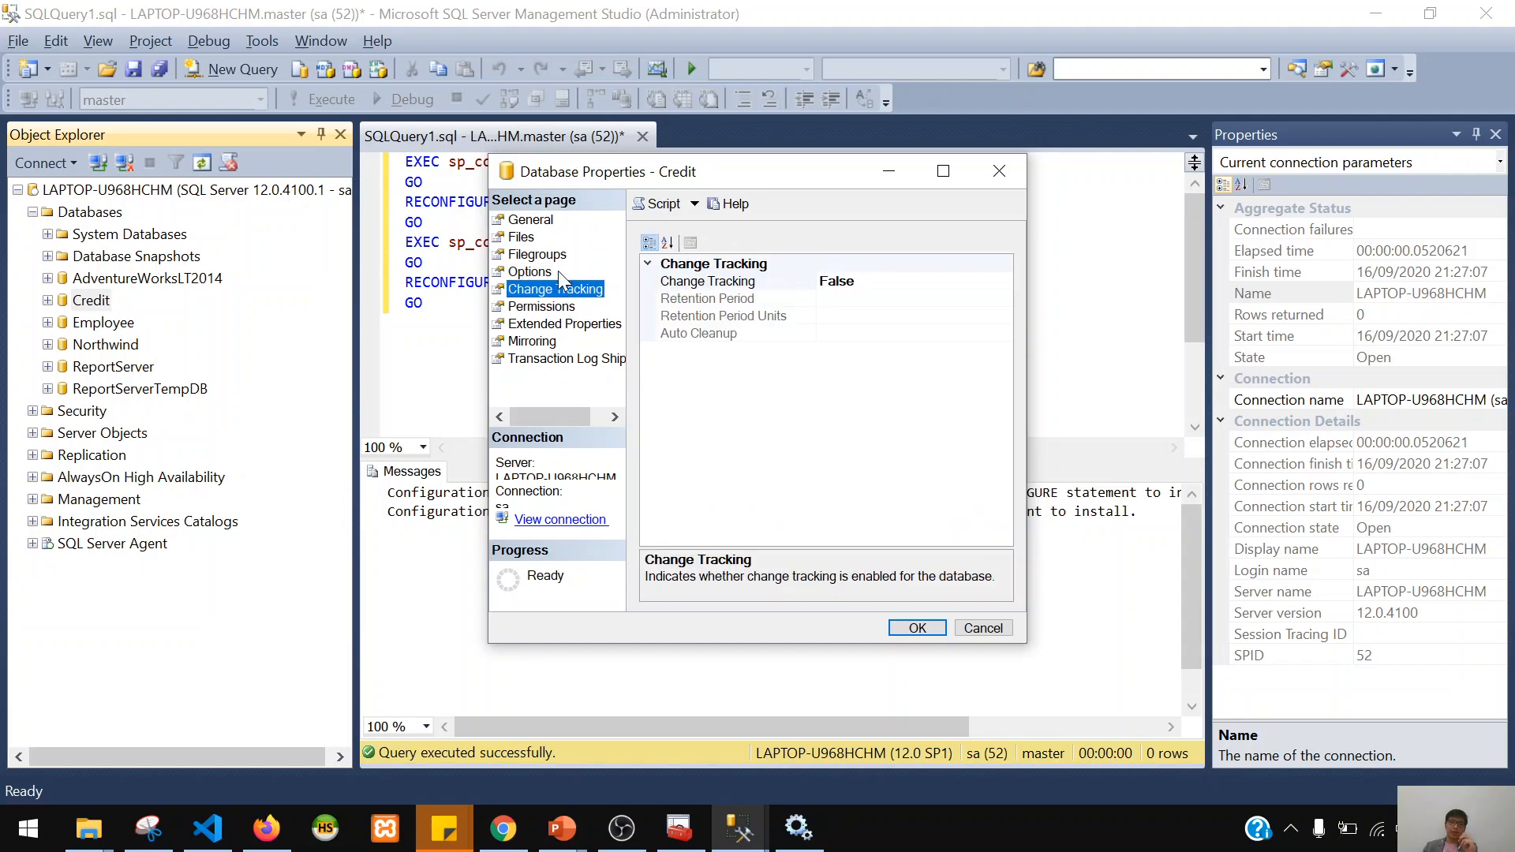
pyautogui.click(557, 271)
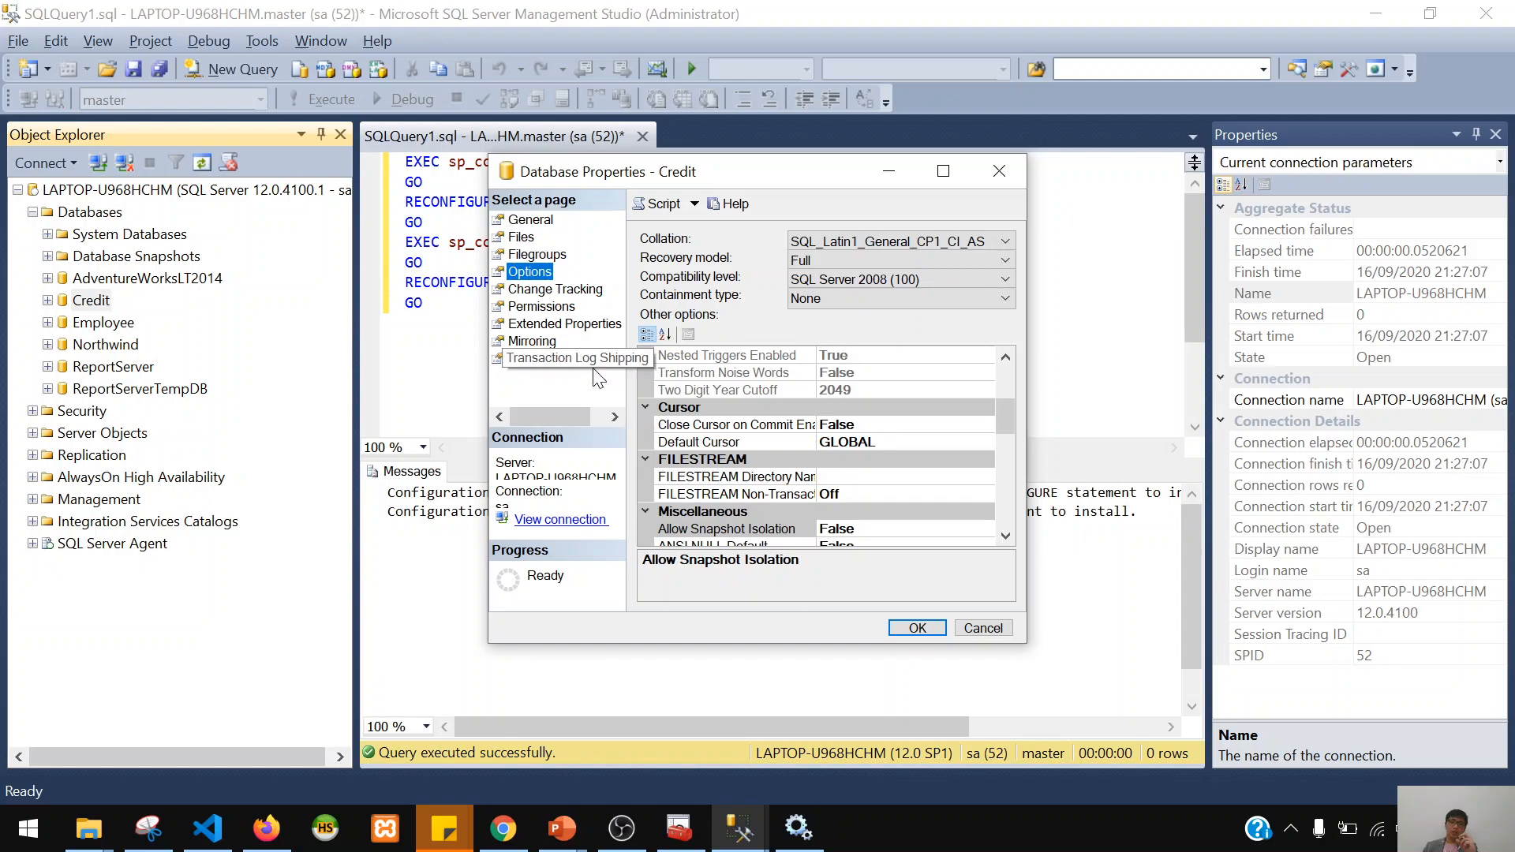
pyautogui.click(984, 629)
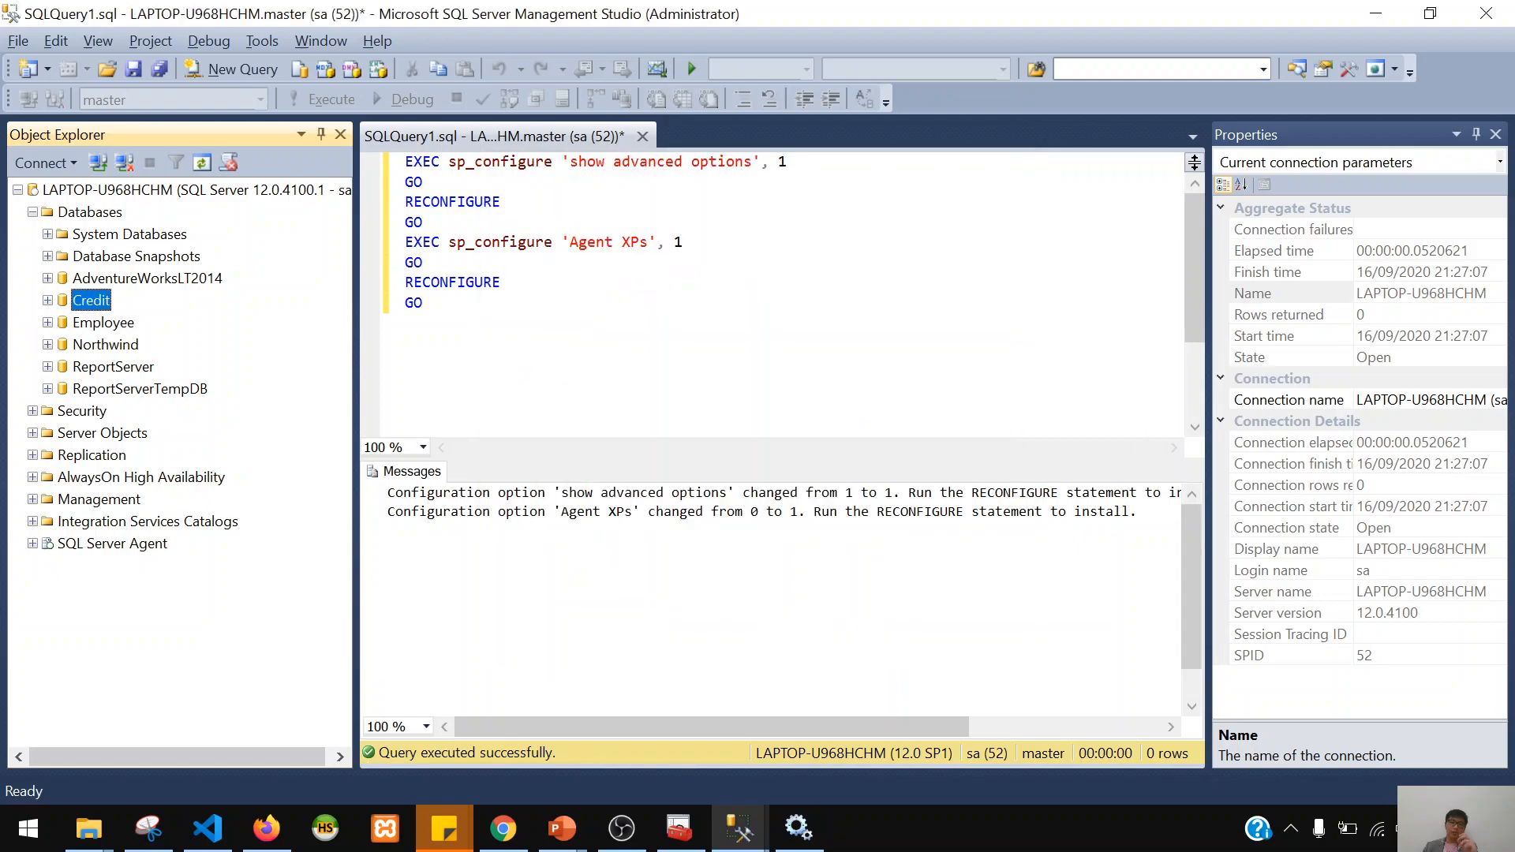
# - Switch to the PowerPoint slide show, advance to the slide on setting the backup storage location, and return to SQL Server Management Studio
pyautogui.hotkey('alt', 'Tab')
pyautogui.click(694, 334)
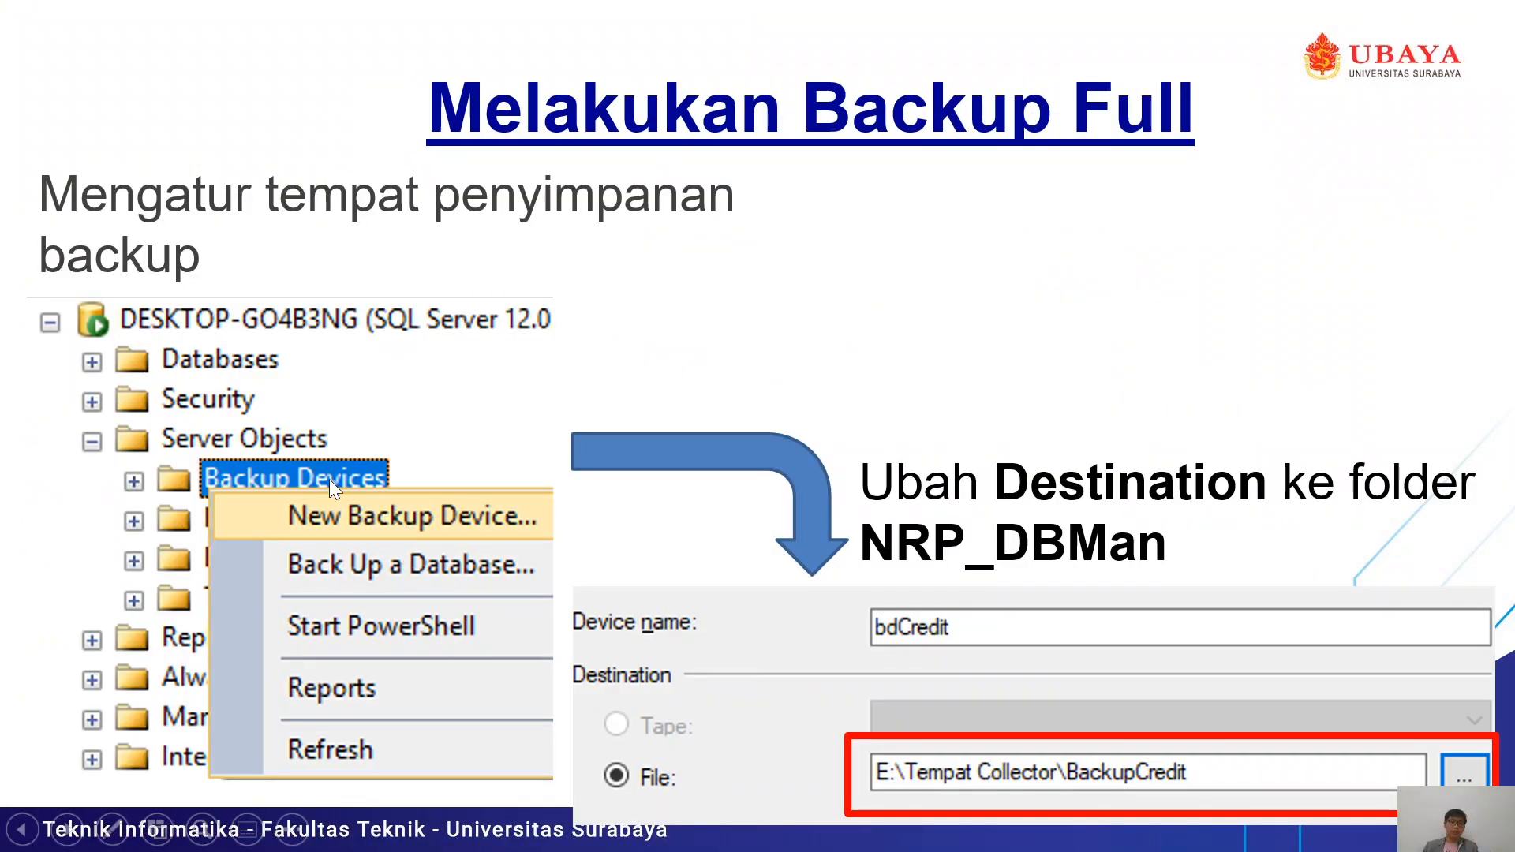
pyautogui.hotkey('alt', 'Tab')
pyautogui.hotkey('alt', 'Tab')
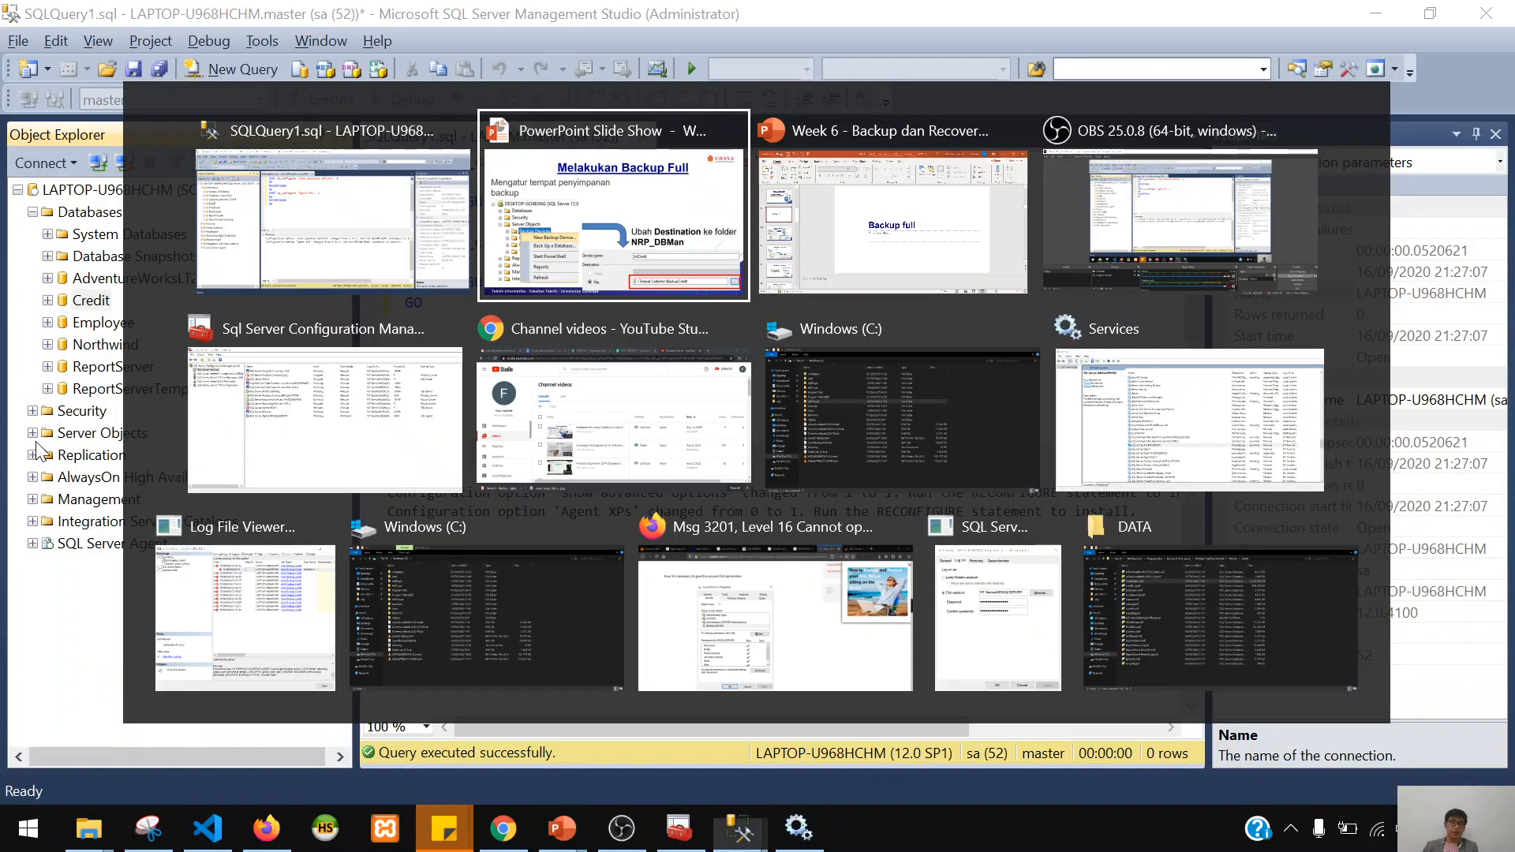
pyautogui.hotkey('alt', 'Tab')
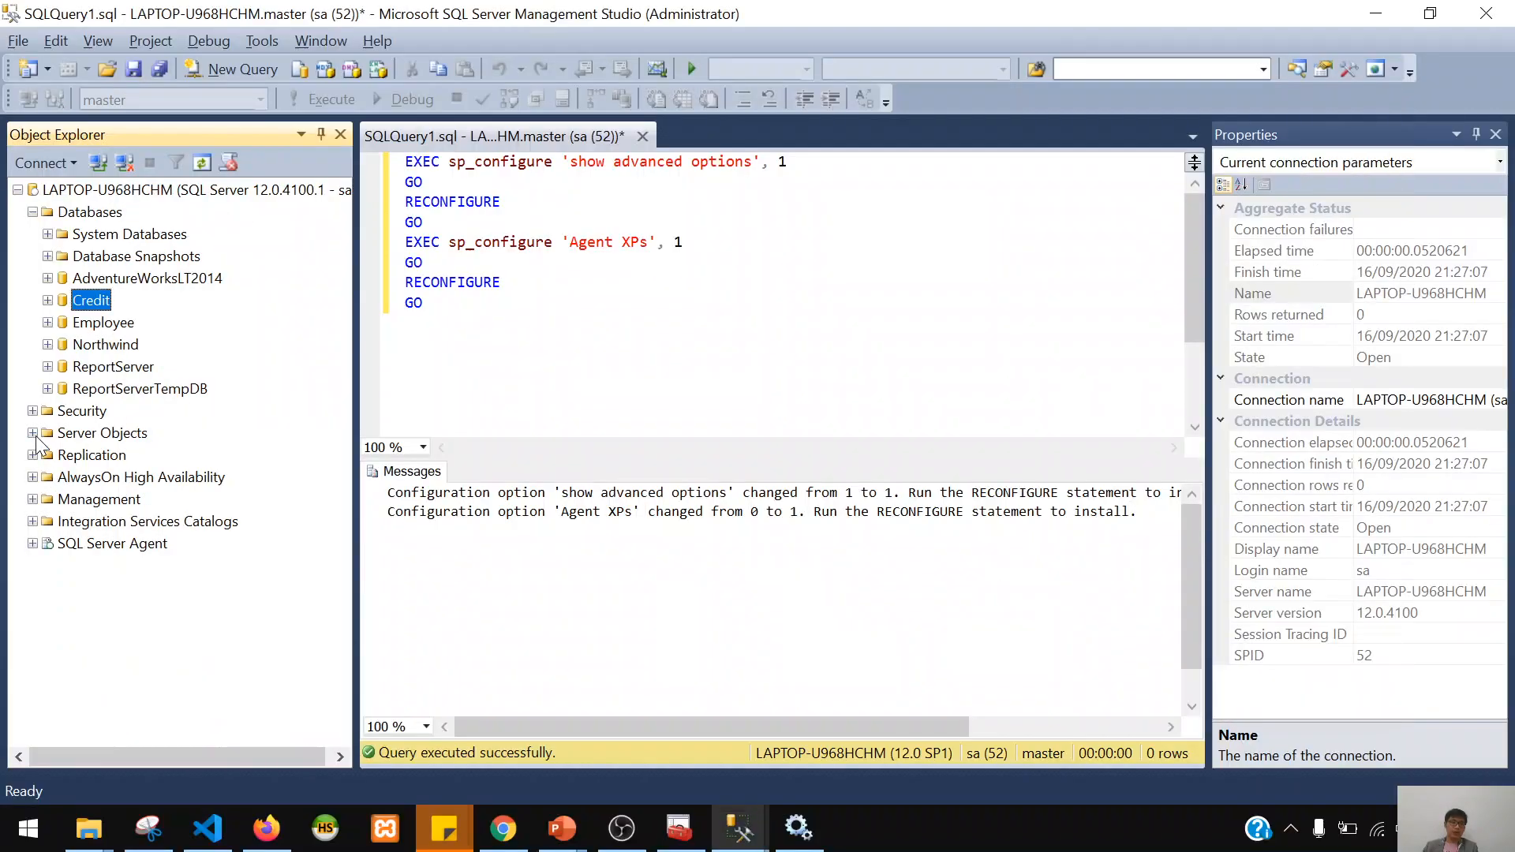
# - Expand Server Objects and its Backup Devices folder, and look at the commands available for the dbcredits device
pyautogui.click(32, 433)
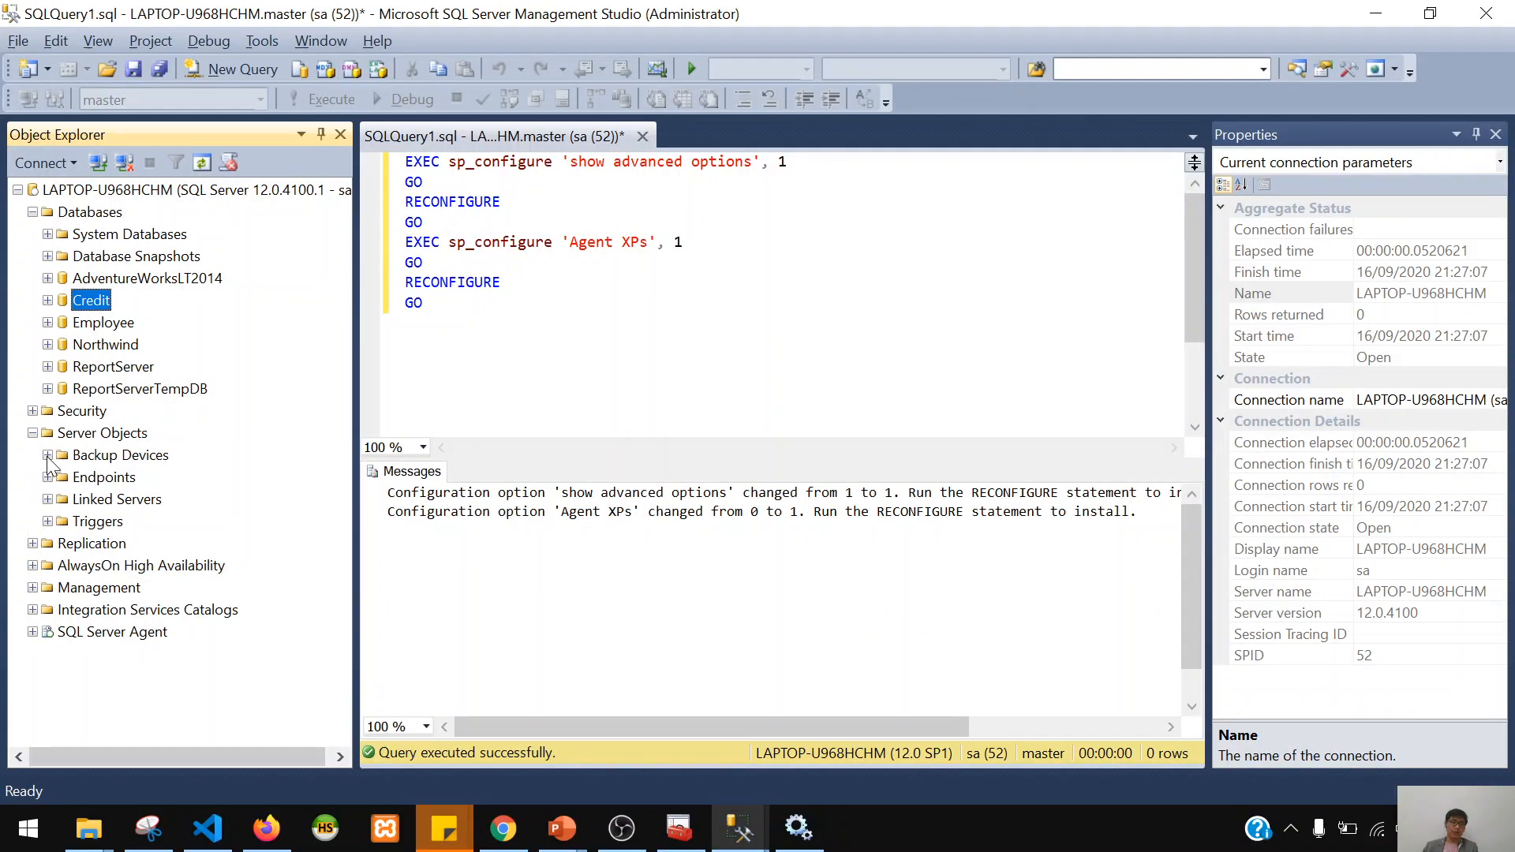
pyautogui.click(47, 455)
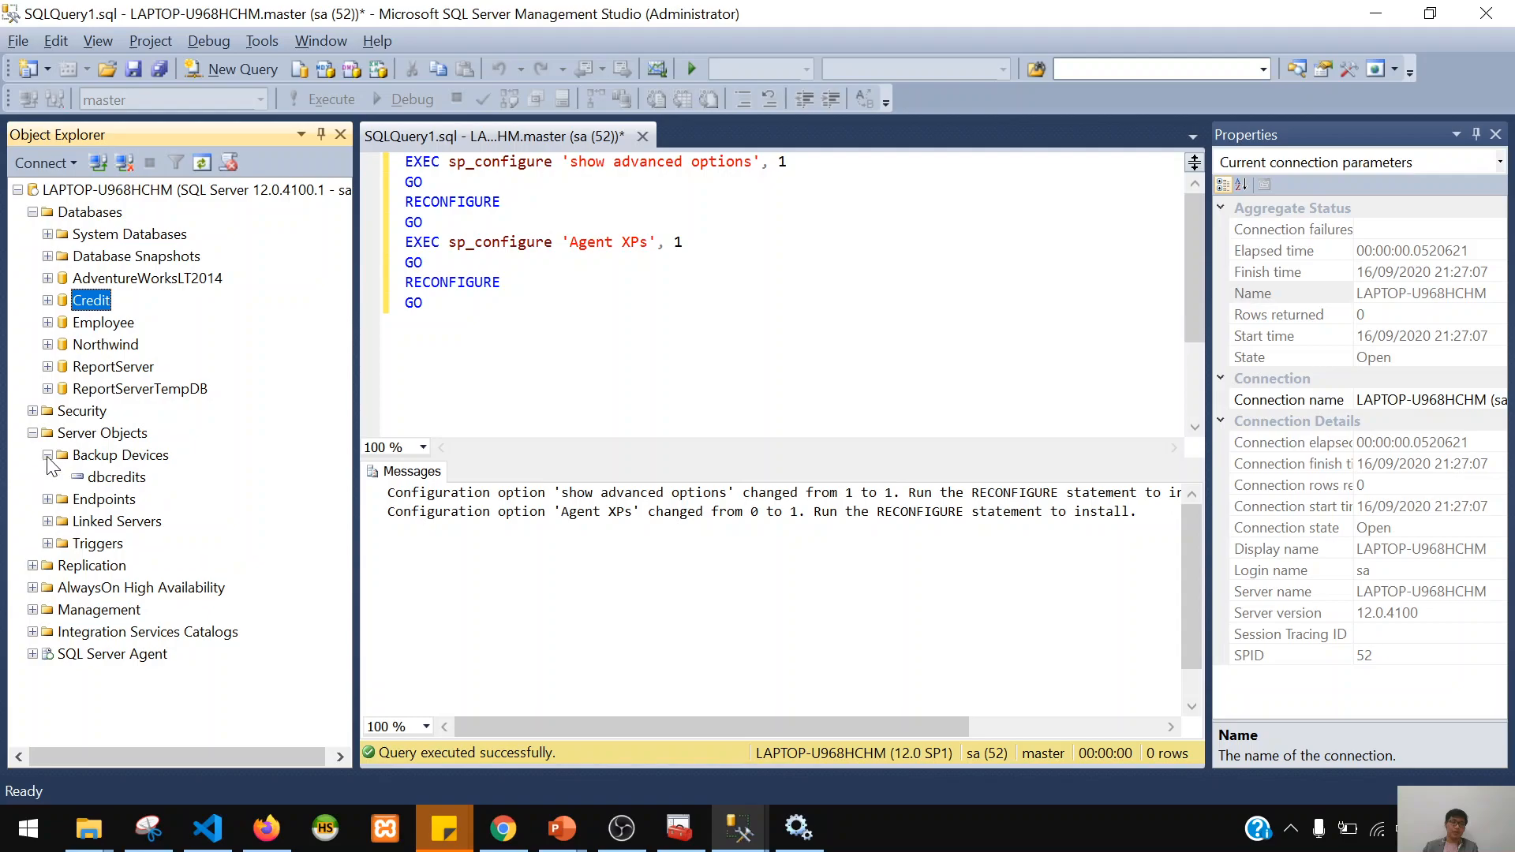
pyautogui.click(122, 480)
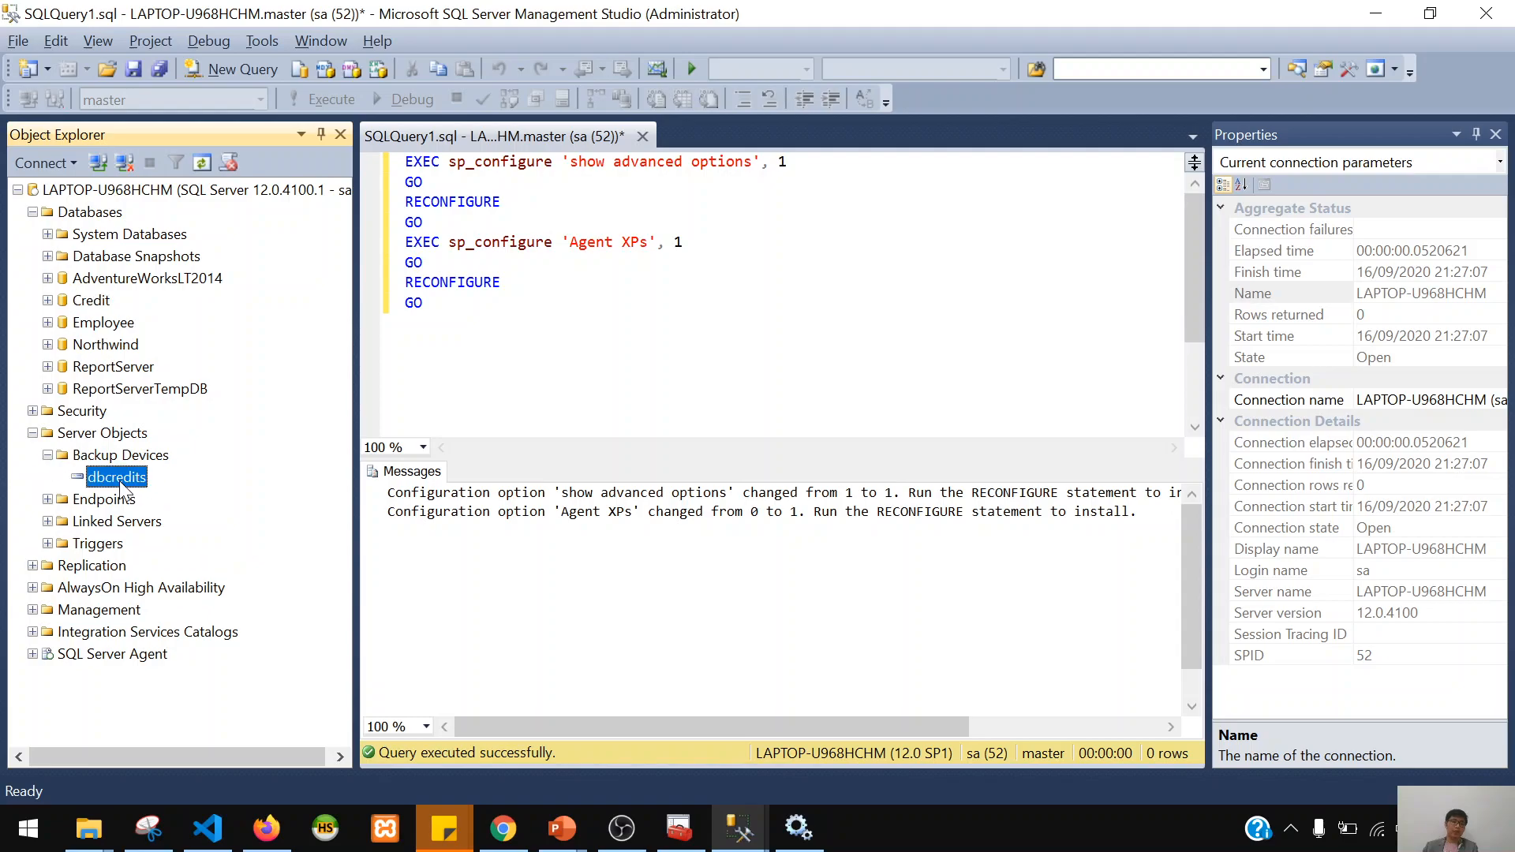
pyautogui.rightClick(122, 483)
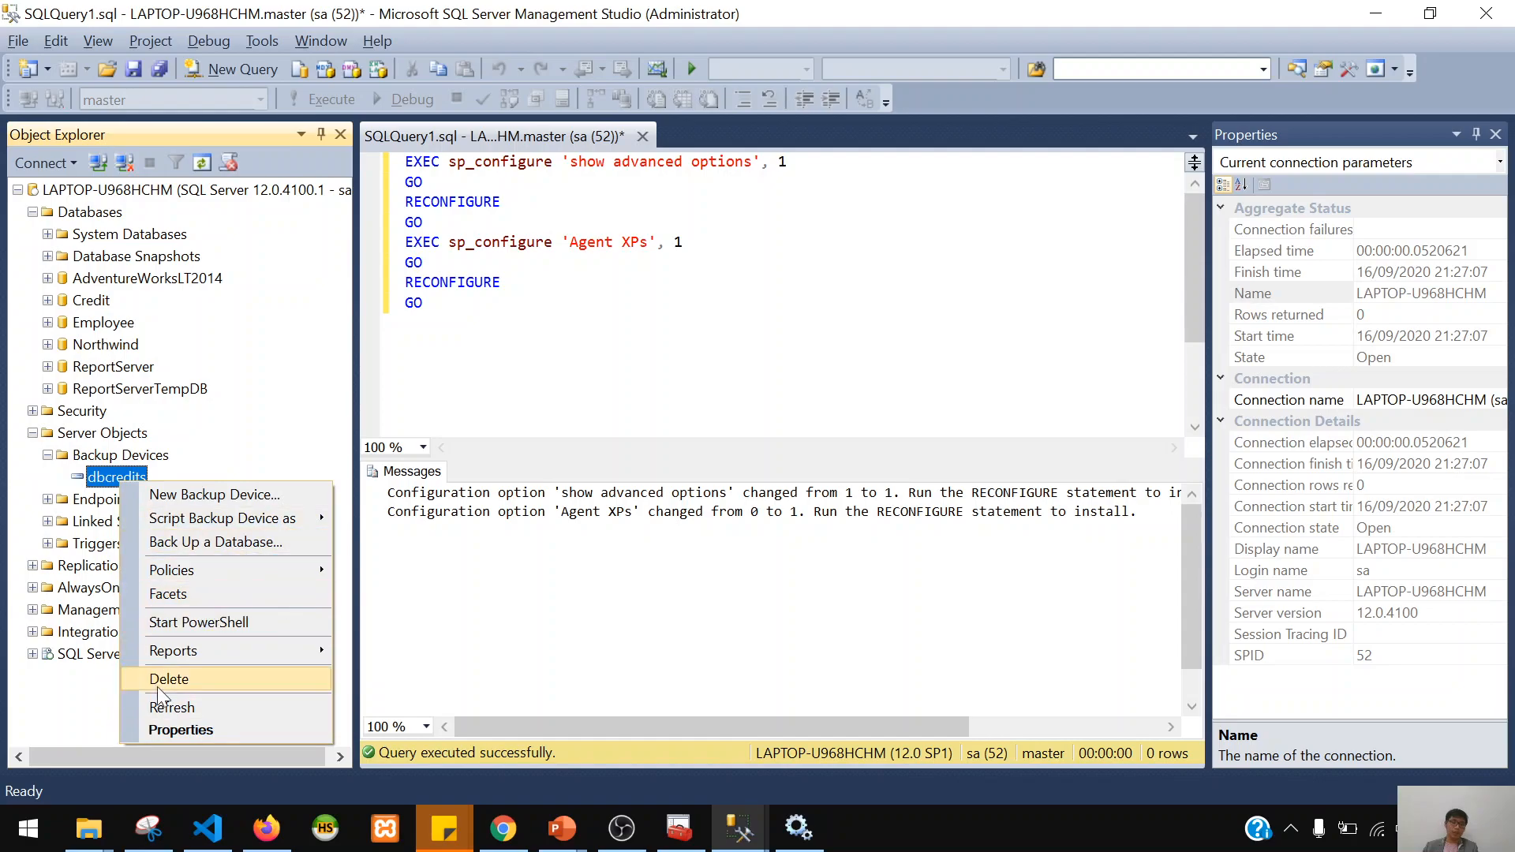
pyautogui.click(96, 457)
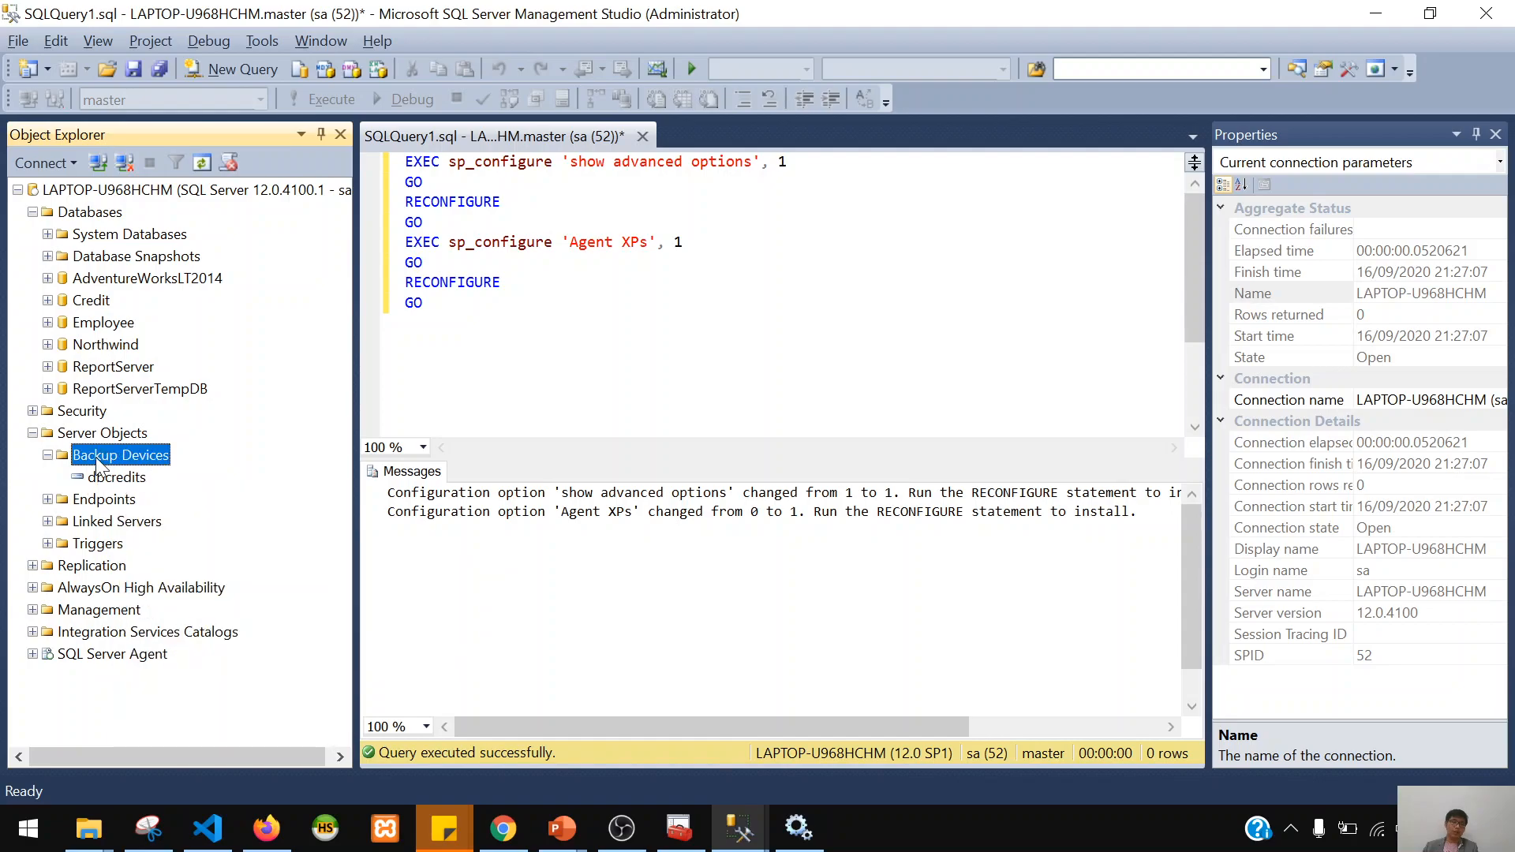
# - Open the form for a new backup device and compare it with the destination instructions on the slide
pyautogui.hotkey('alt', 'Tab')
pyautogui.hotkey('alt', 'Tab')
pyautogui.rightClick(132, 463)
pyautogui.click(237, 476)
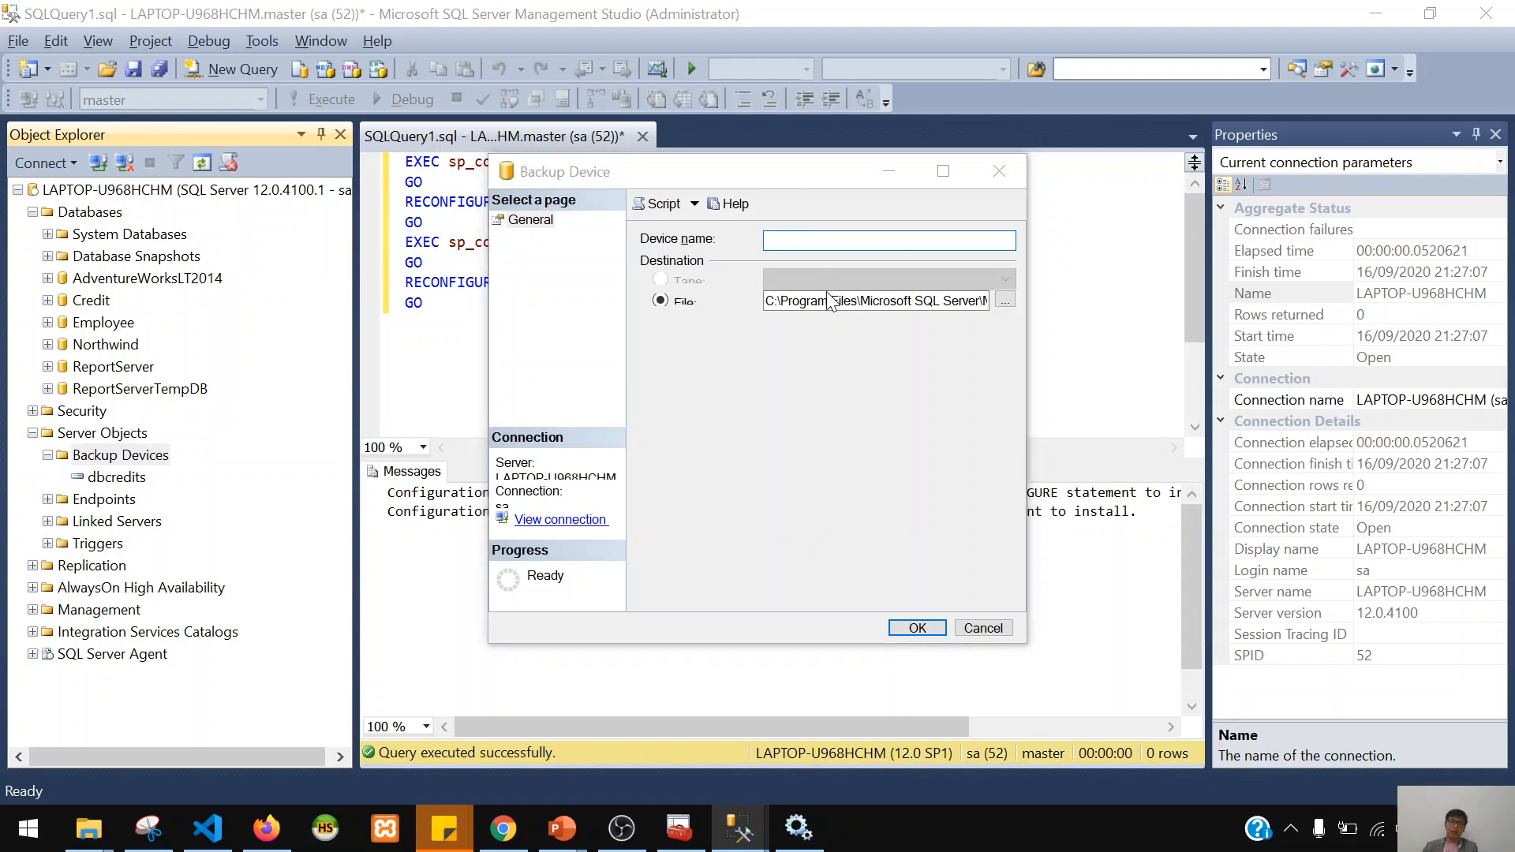
pyautogui.hotkey('alt', 'Tab')
pyautogui.hotkey('alt', 'Tab')
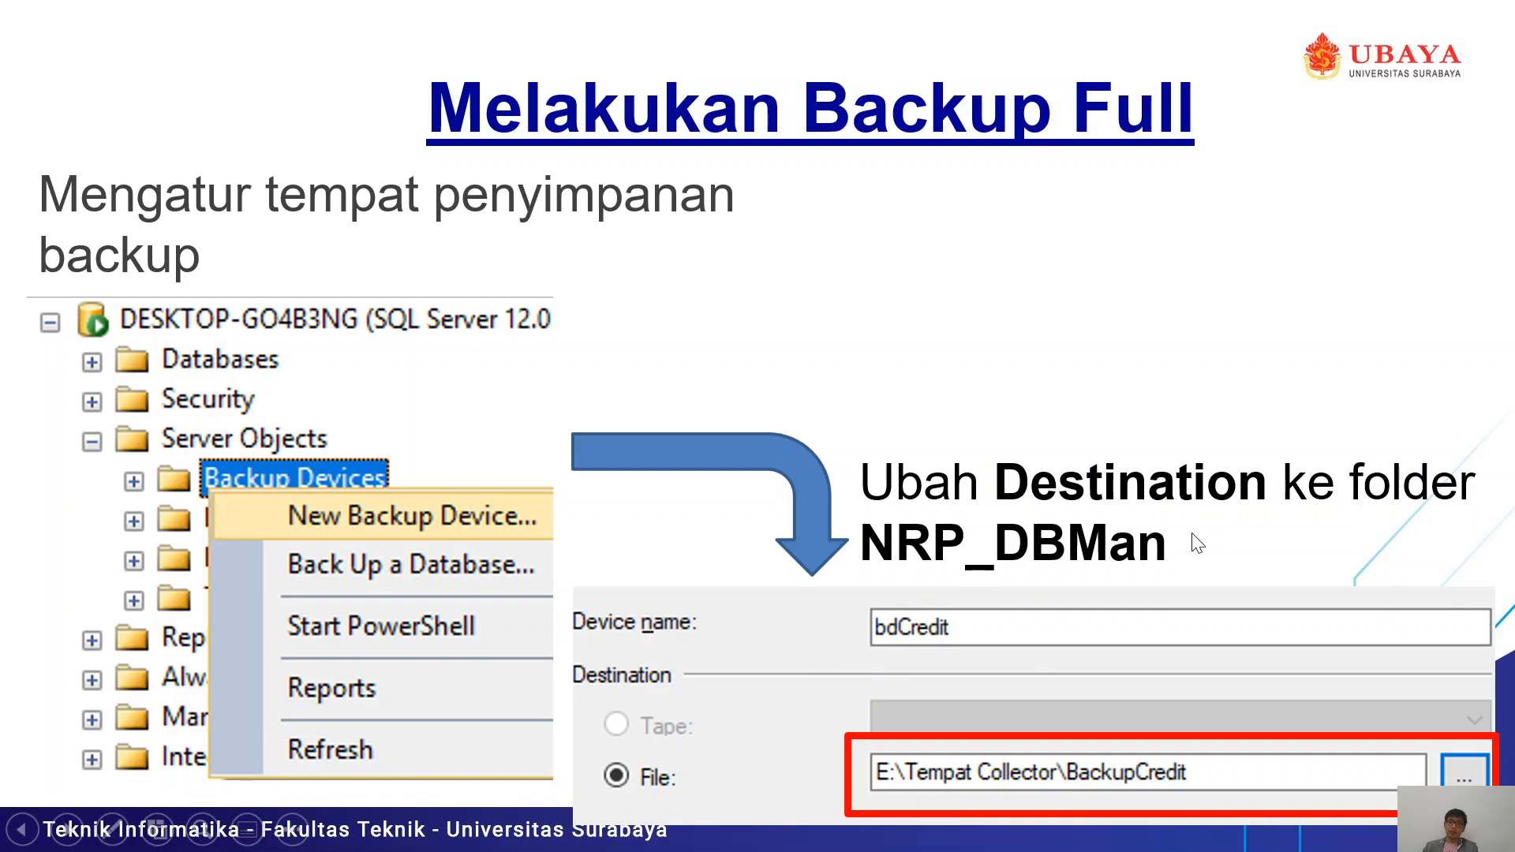
pyautogui.hotkey('alt', 'Tab')
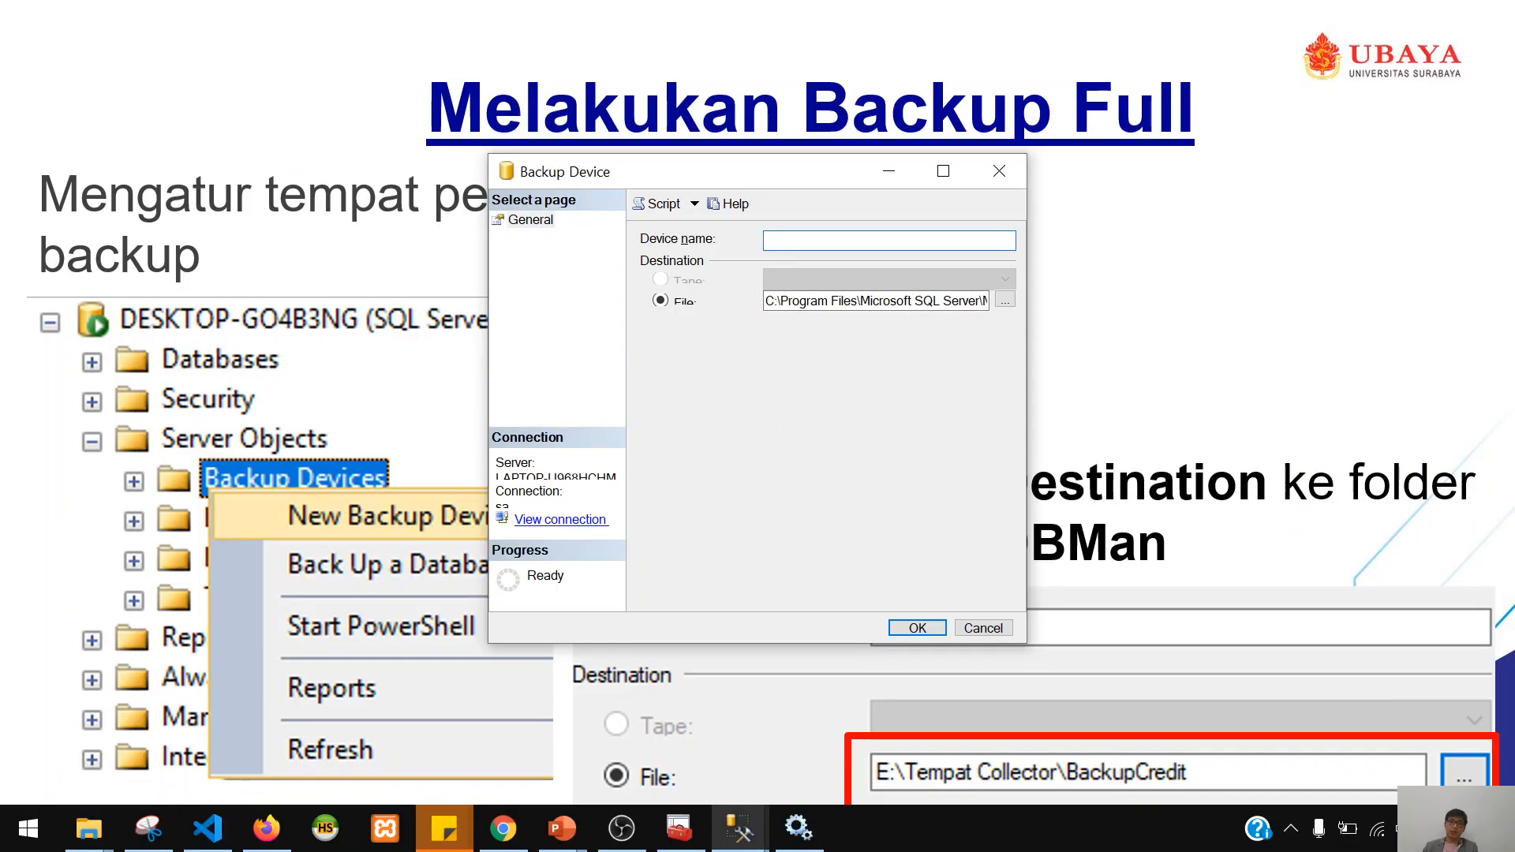
# - Browse drive D: for the new backup device's destination file, and leave the form without creating the device
pyautogui.press('Tab')
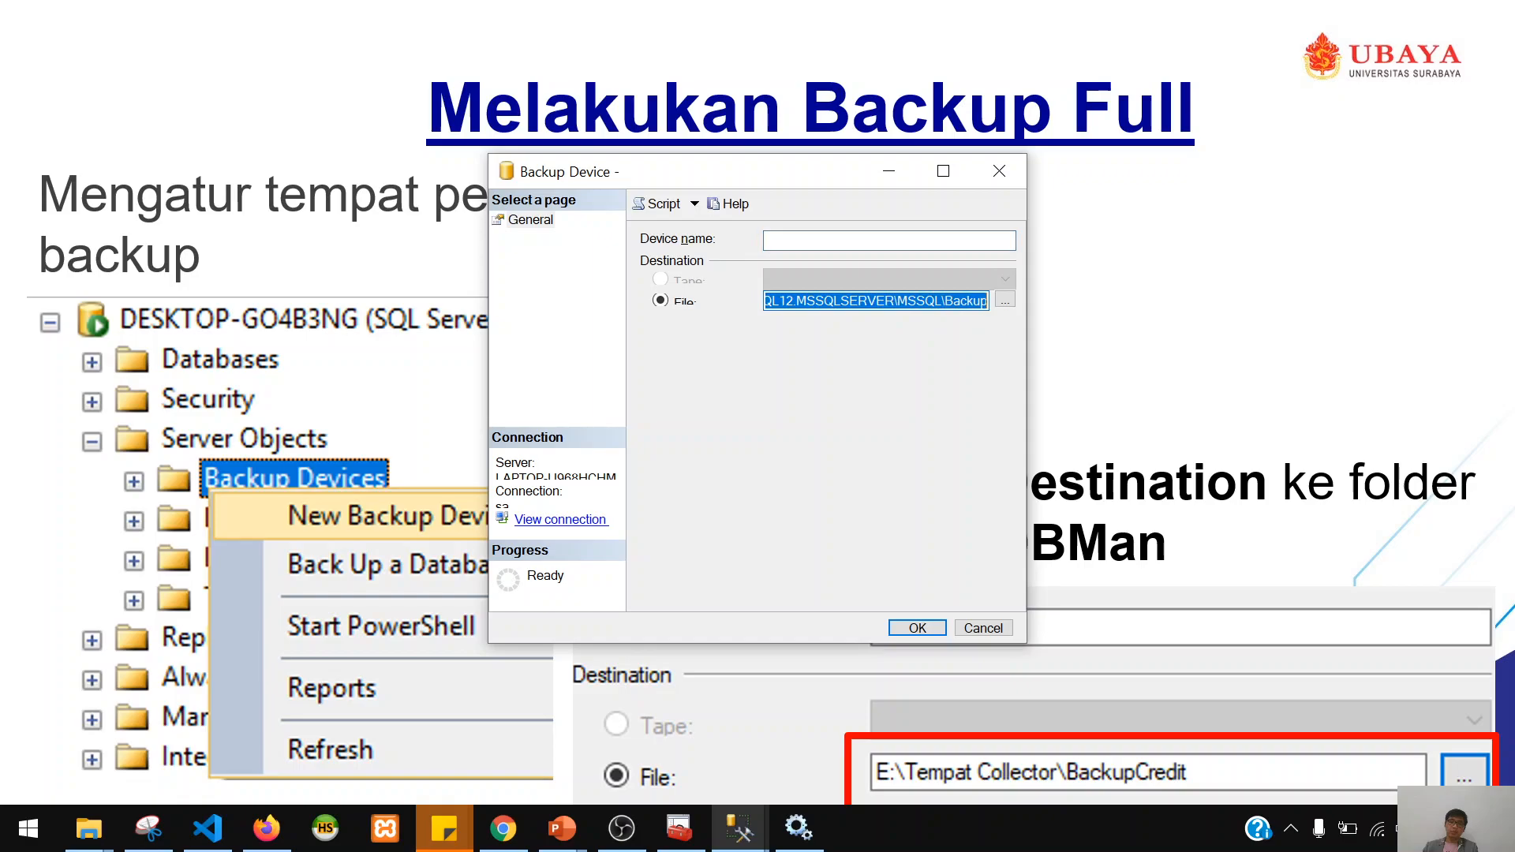
pyautogui.click(1006, 301)
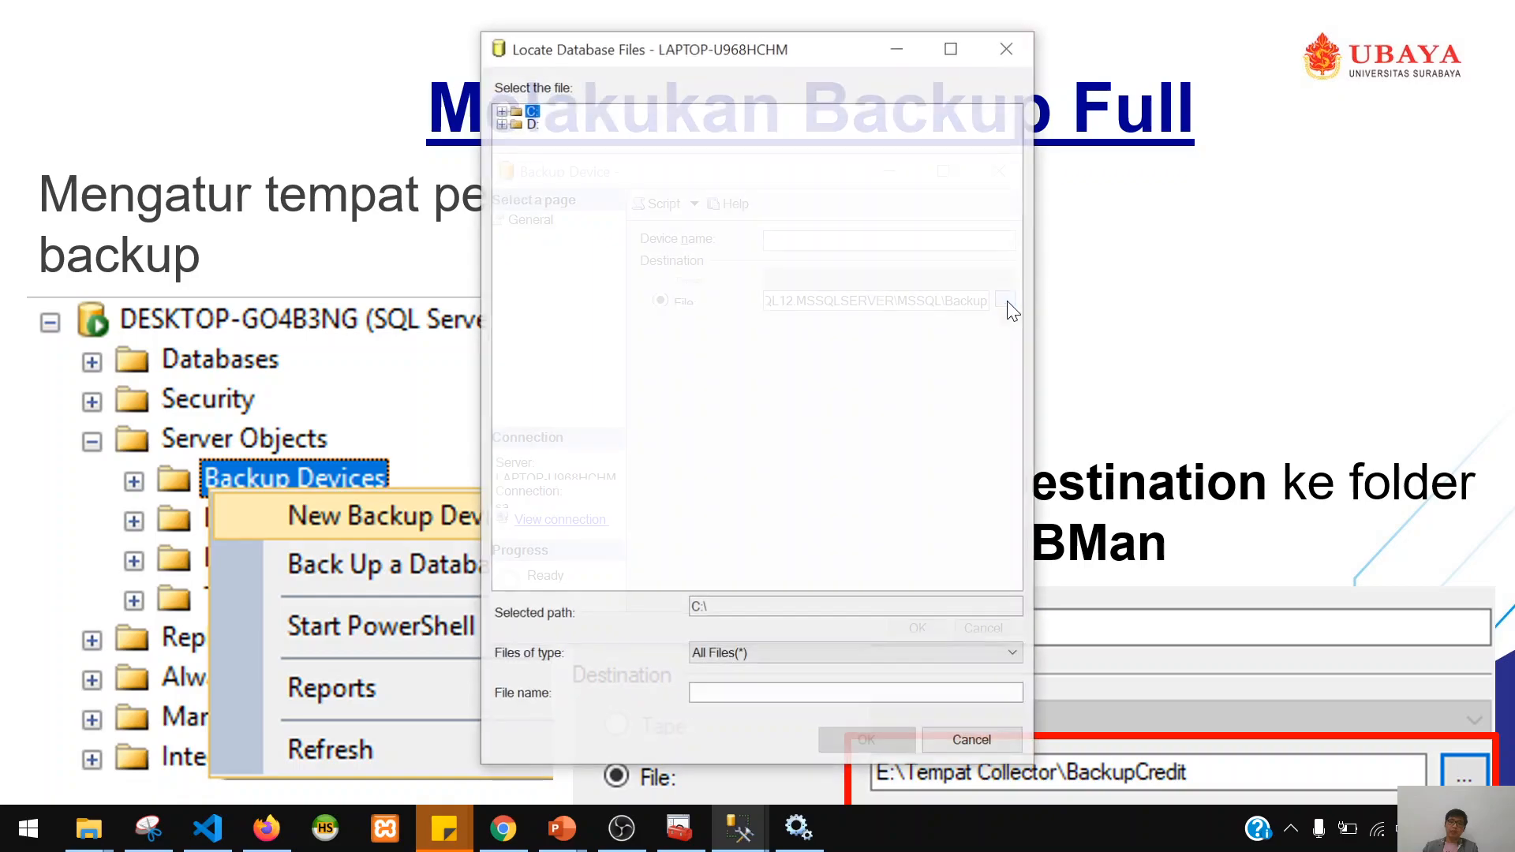
pyautogui.click(501, 123)
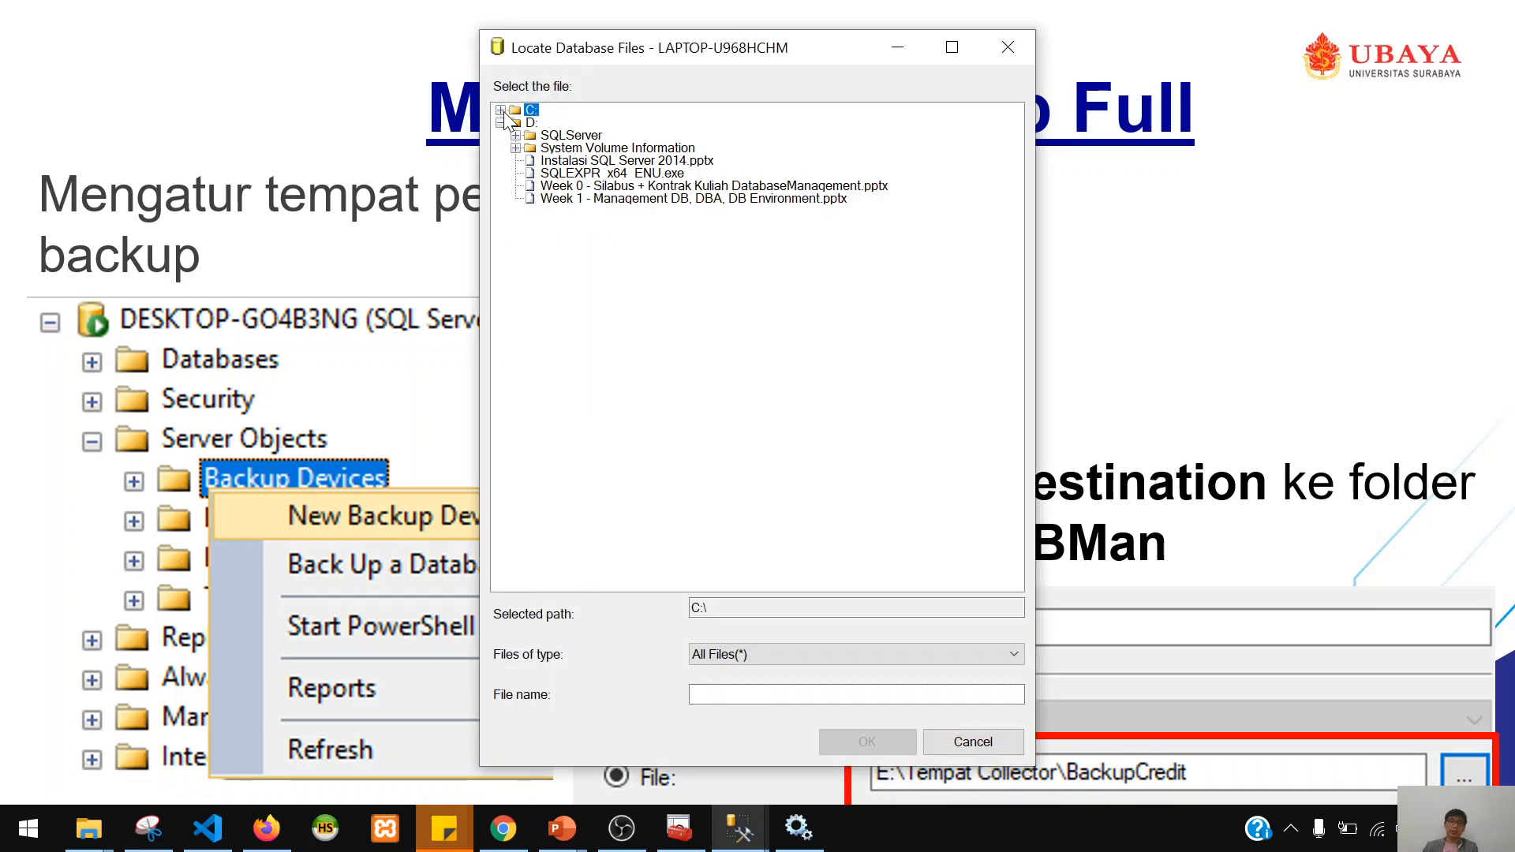
pyautogui.click(1007, 48)
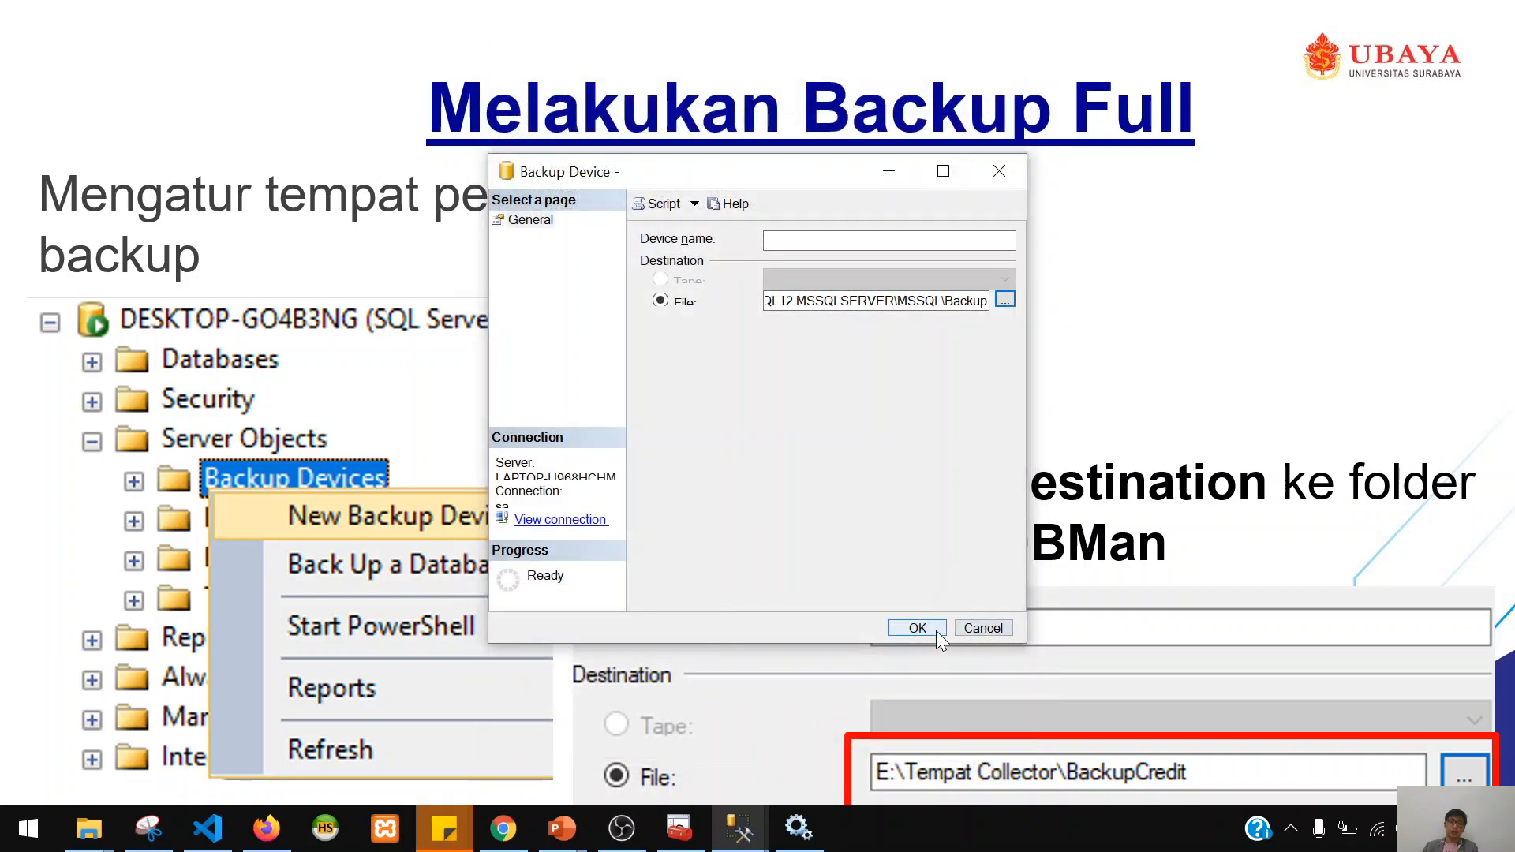
pyautogui.click(988, 628)
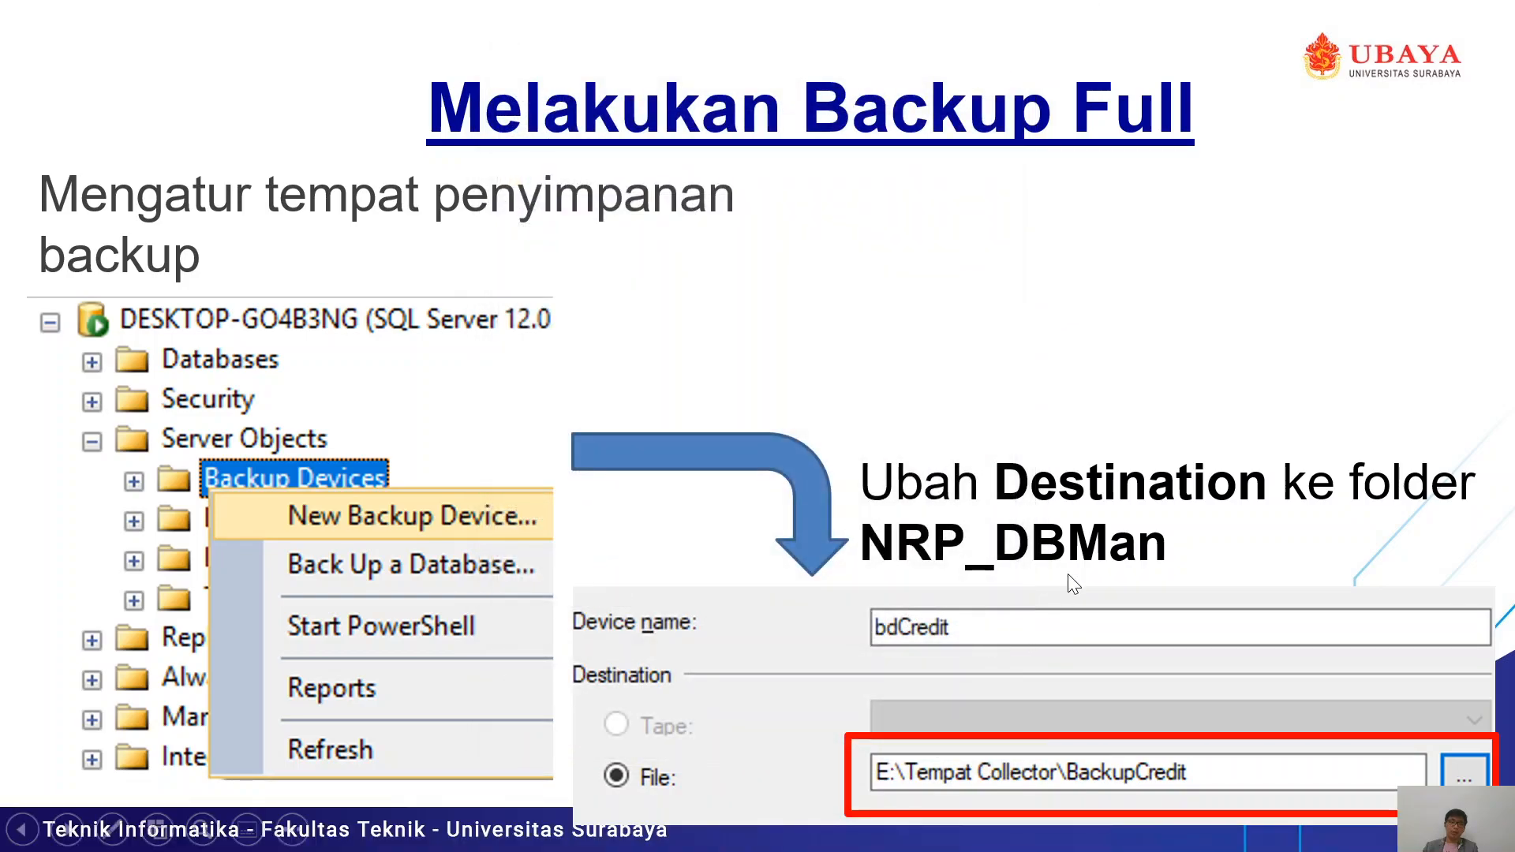
# - Advance to the slide on the finished backup device, and check the dbcredits device's name and destination in SQL Server Management Studio
pyautogui.click(979, 490)
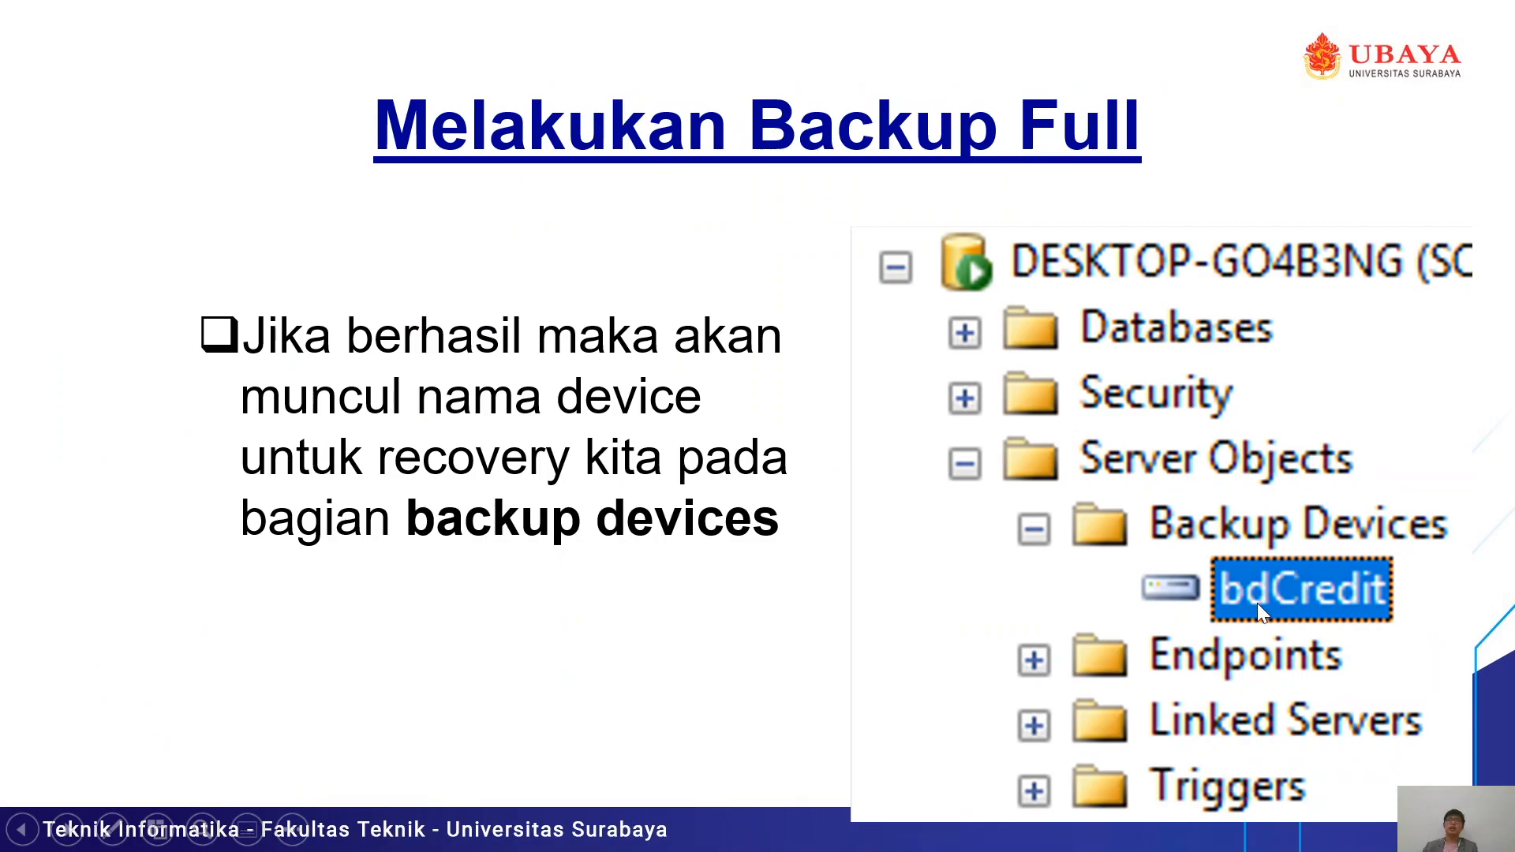
pyautogui.hotkey('alt', 'Tab')
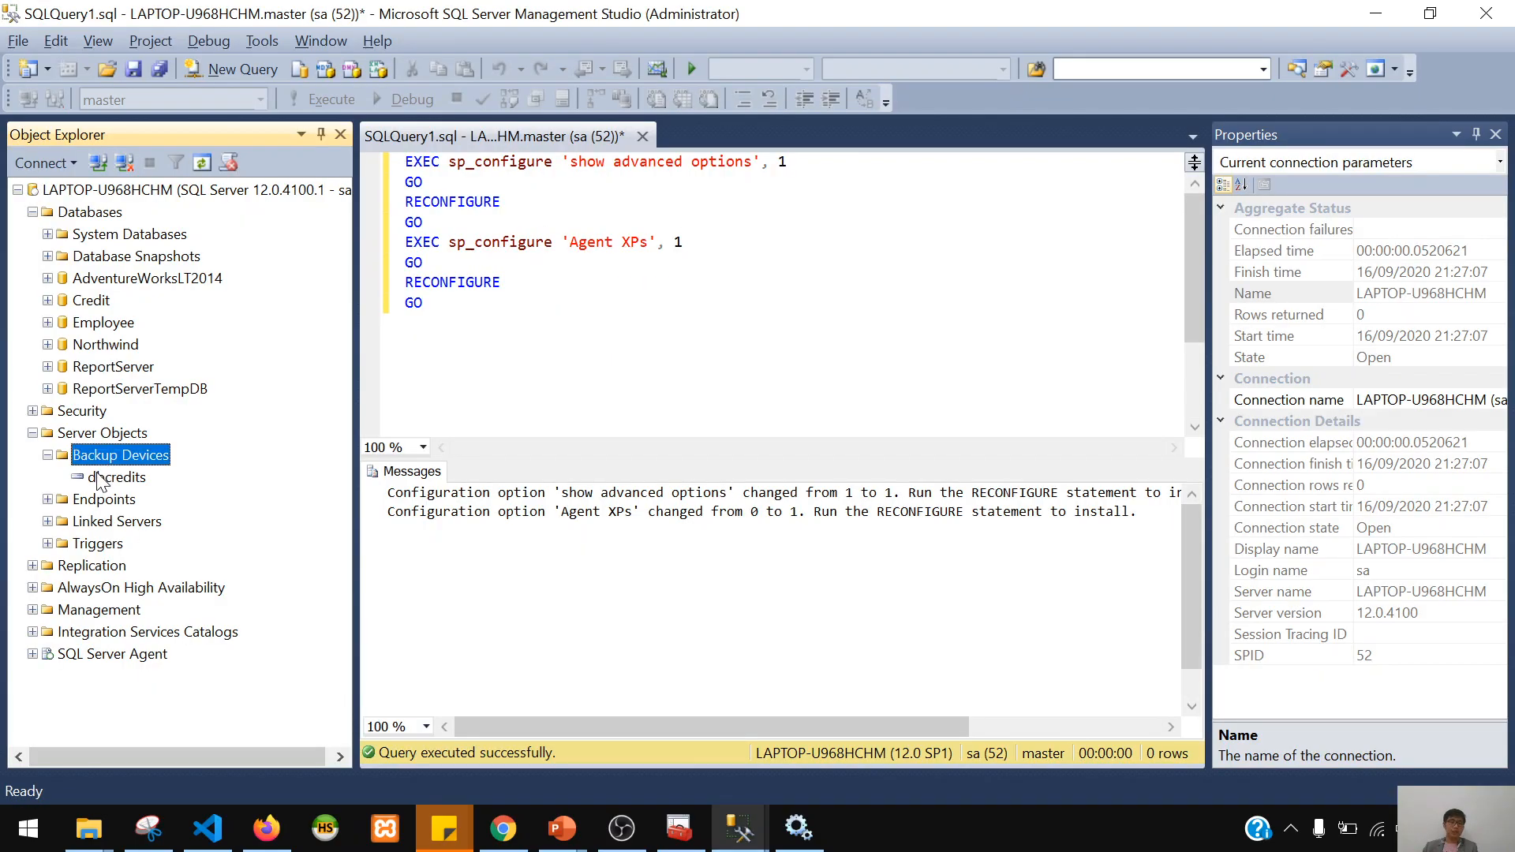
pyautogui.doubleClick(107, 477)
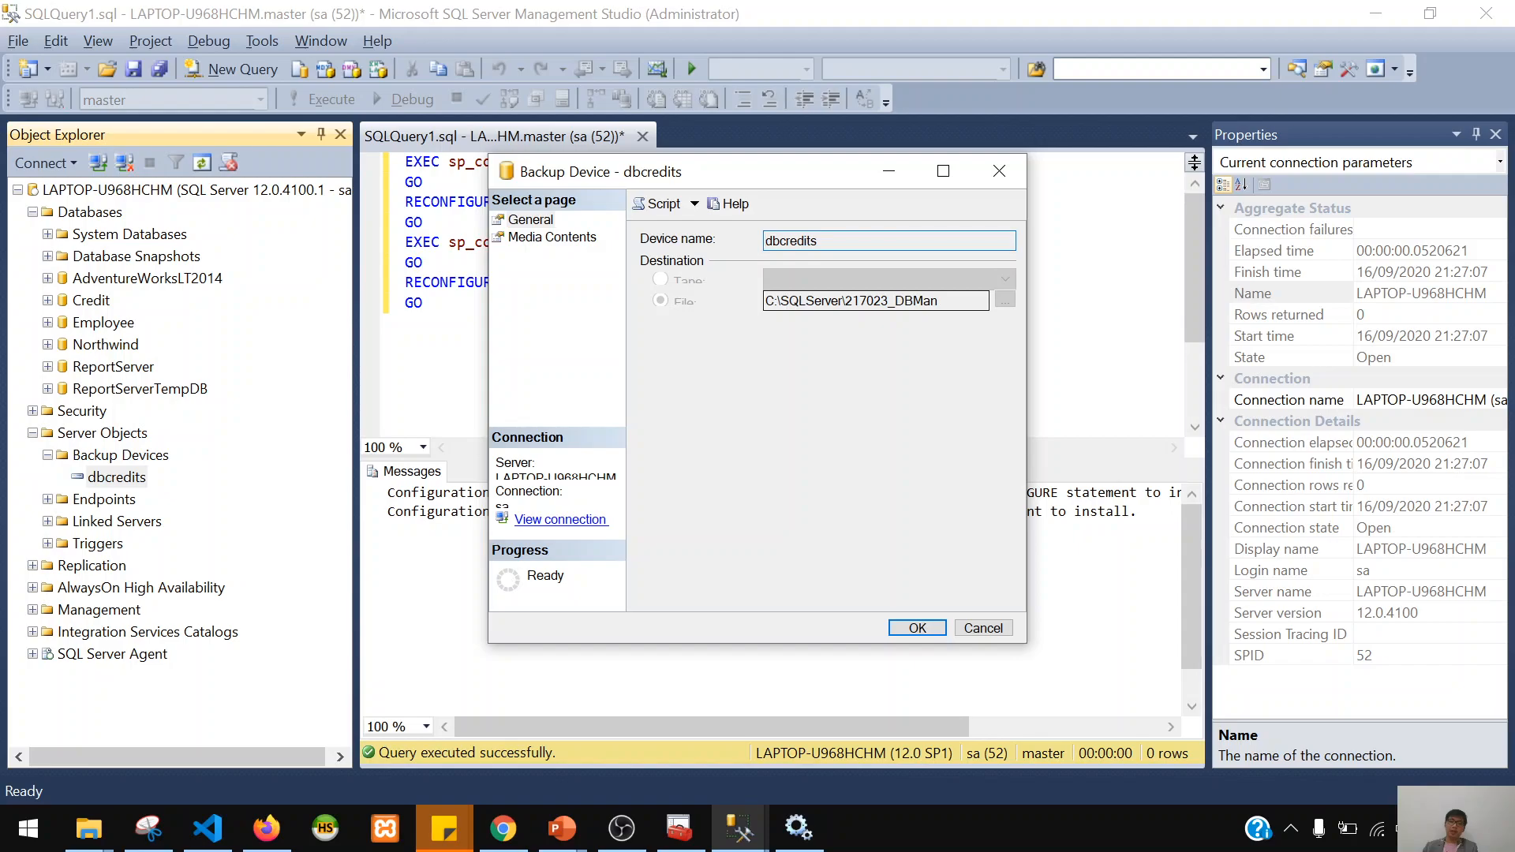
pyautogui.click(988, 626)
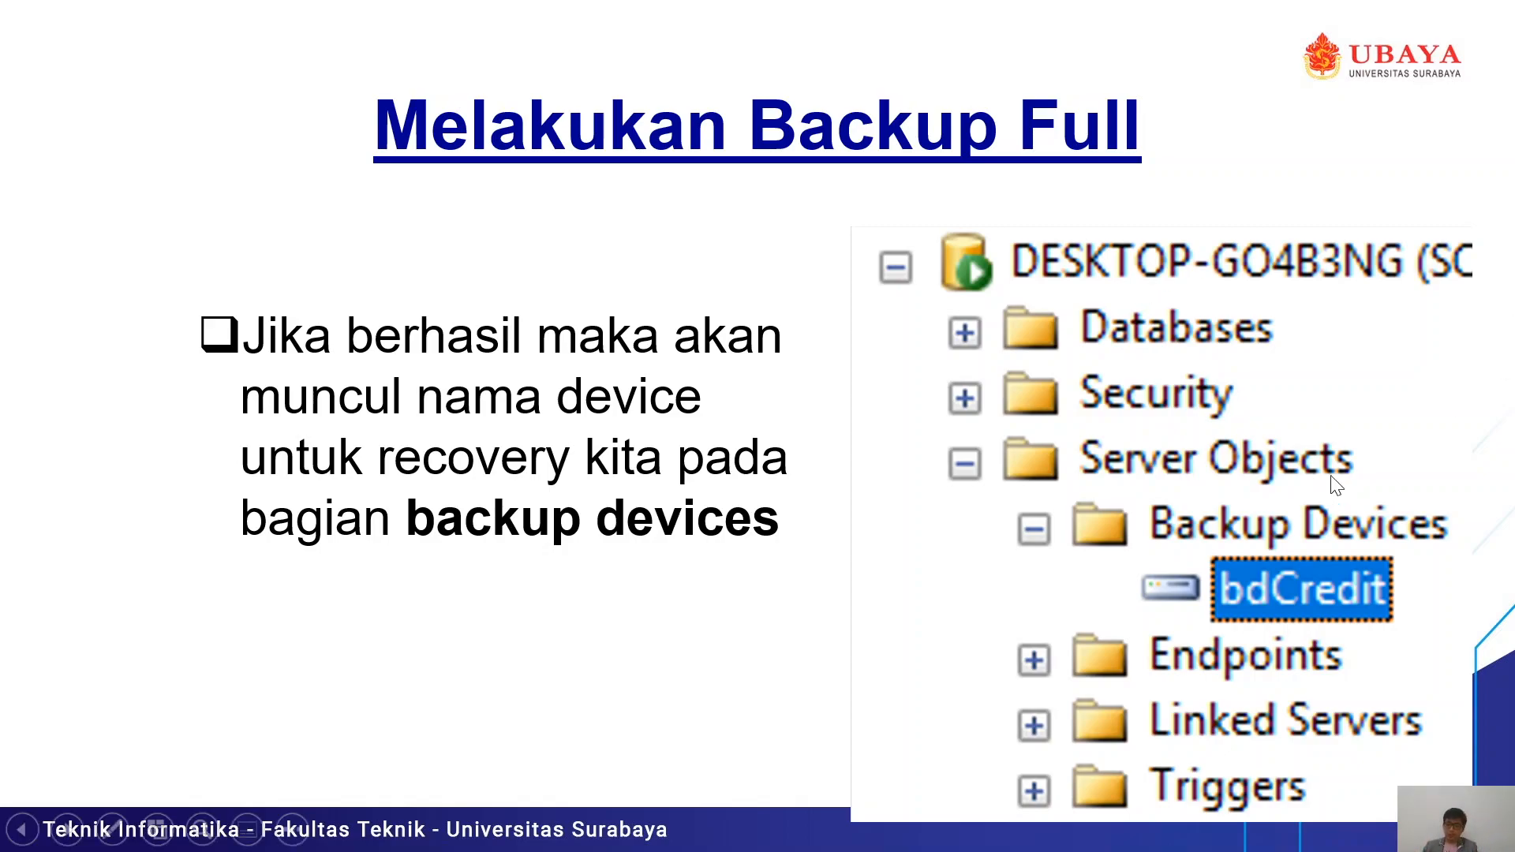
# - Advance the slide show to the full backup simulation instructions and return to SQL Server Management Studio
pyautogui.hotkey('alt', 'Tab')
pyautogui.hotkey('alt', 'Tab')
pyautogui.click(869, 597)
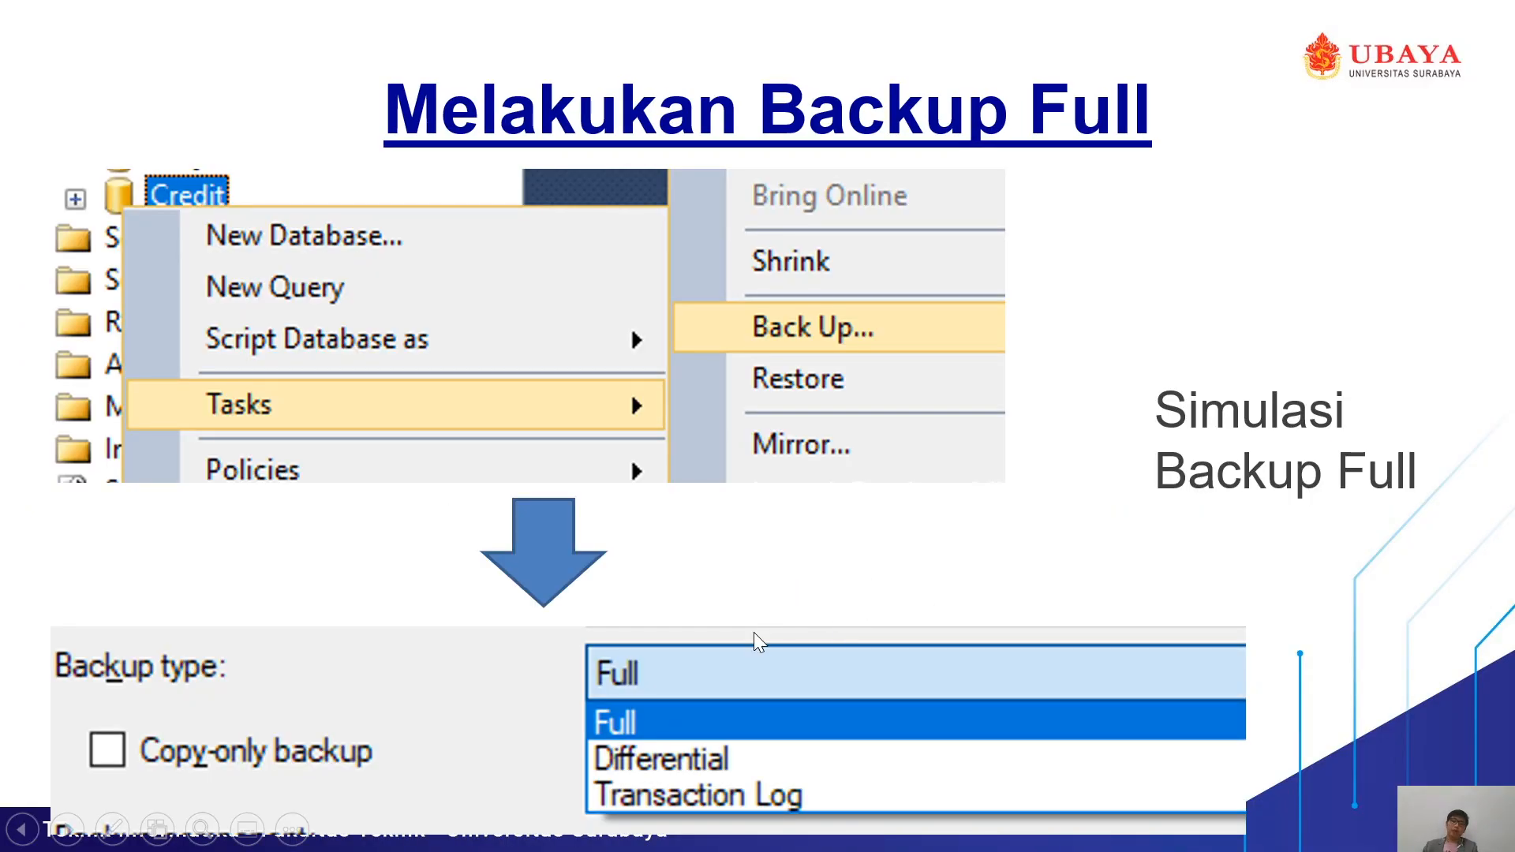
pyautogui.hotkey('alt', 'Tab')
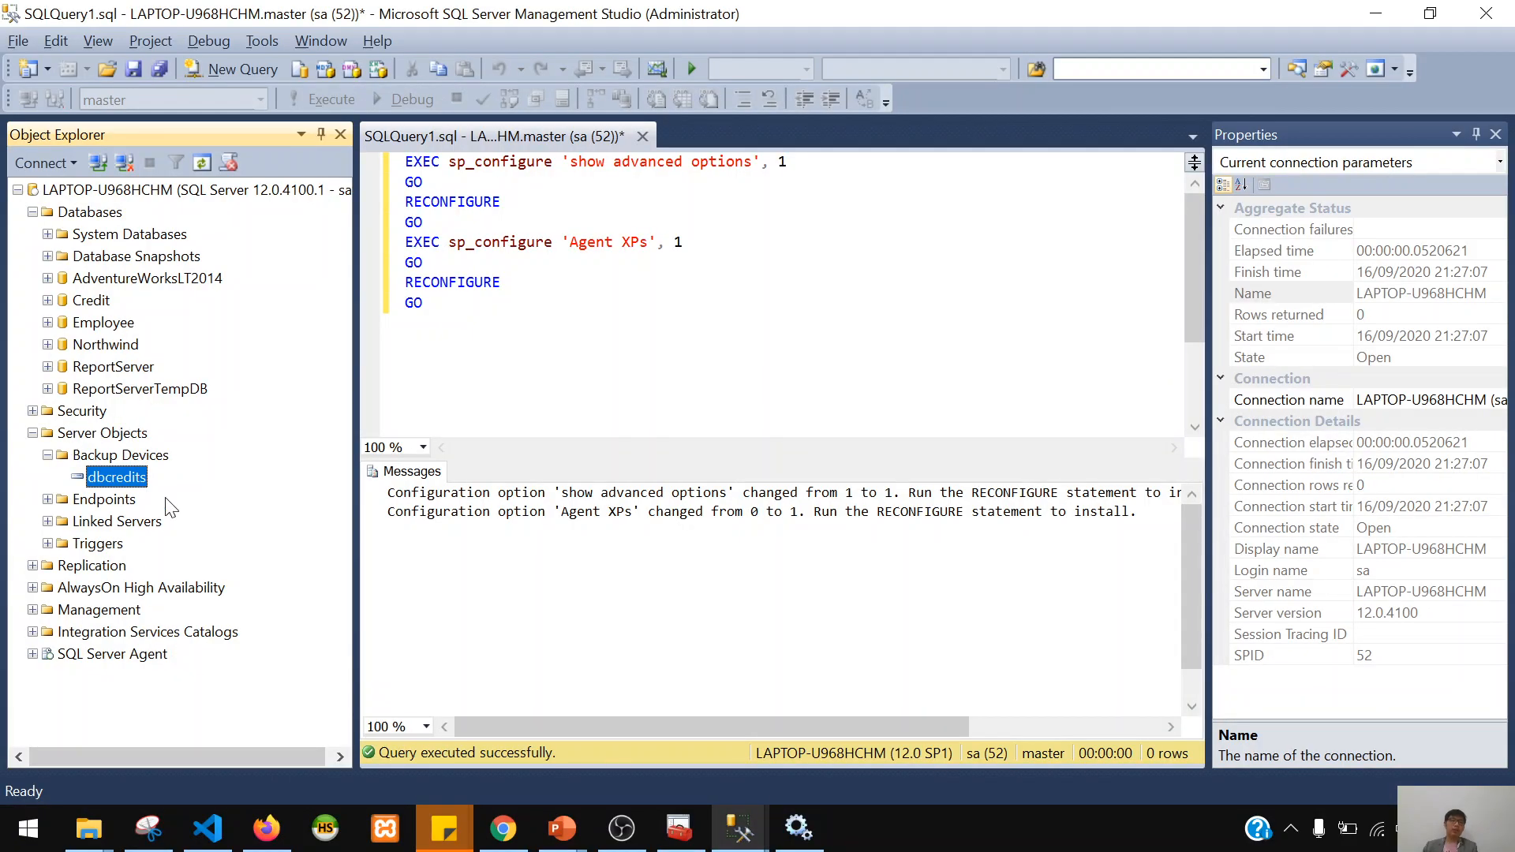
# - Open the Credit database's properties and close them without changes
pyautogui.click(89, 301)
pyautogui.rightClick(89, 302)
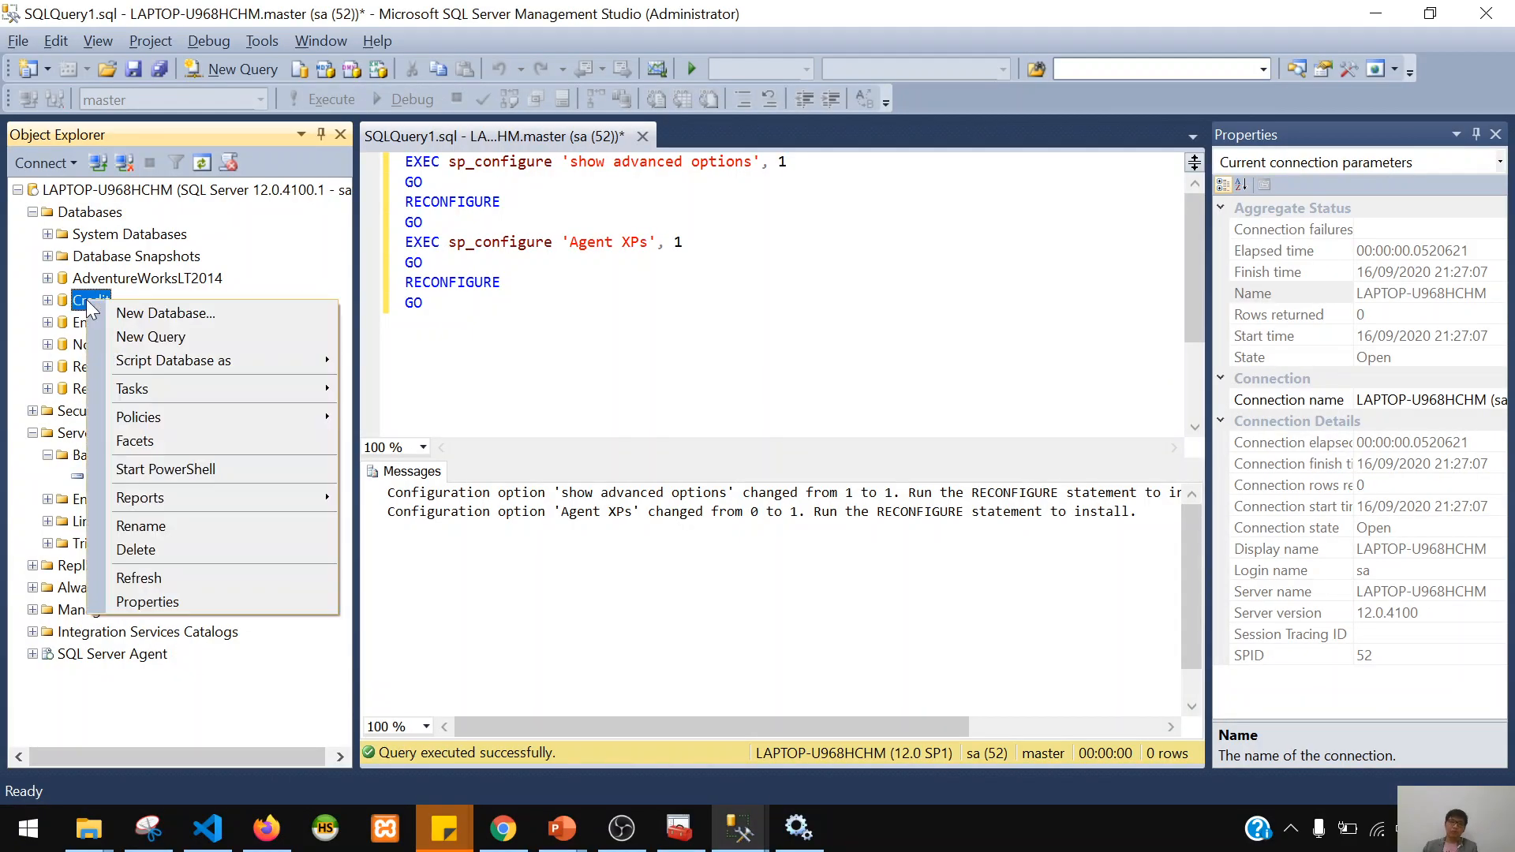
pyautogui.click(209, 606)
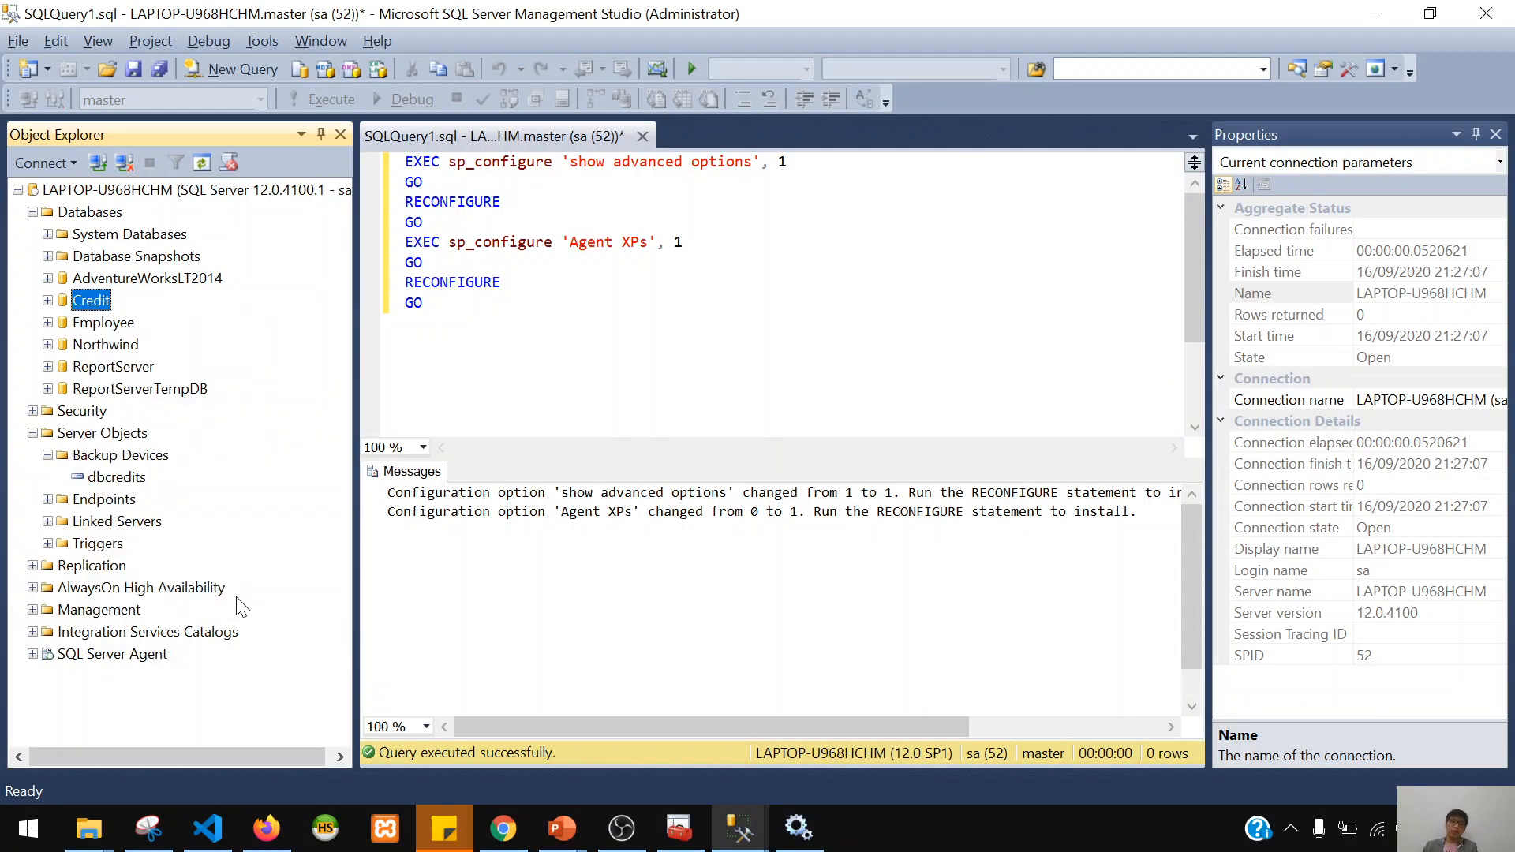
pyautogui.click(999, 172)
# - Open the Back Up task for the Credit database and remove the default dbcredits destination
pyautogui.rightClick(106, 300)
pyautogui.moveTo(229, 392)
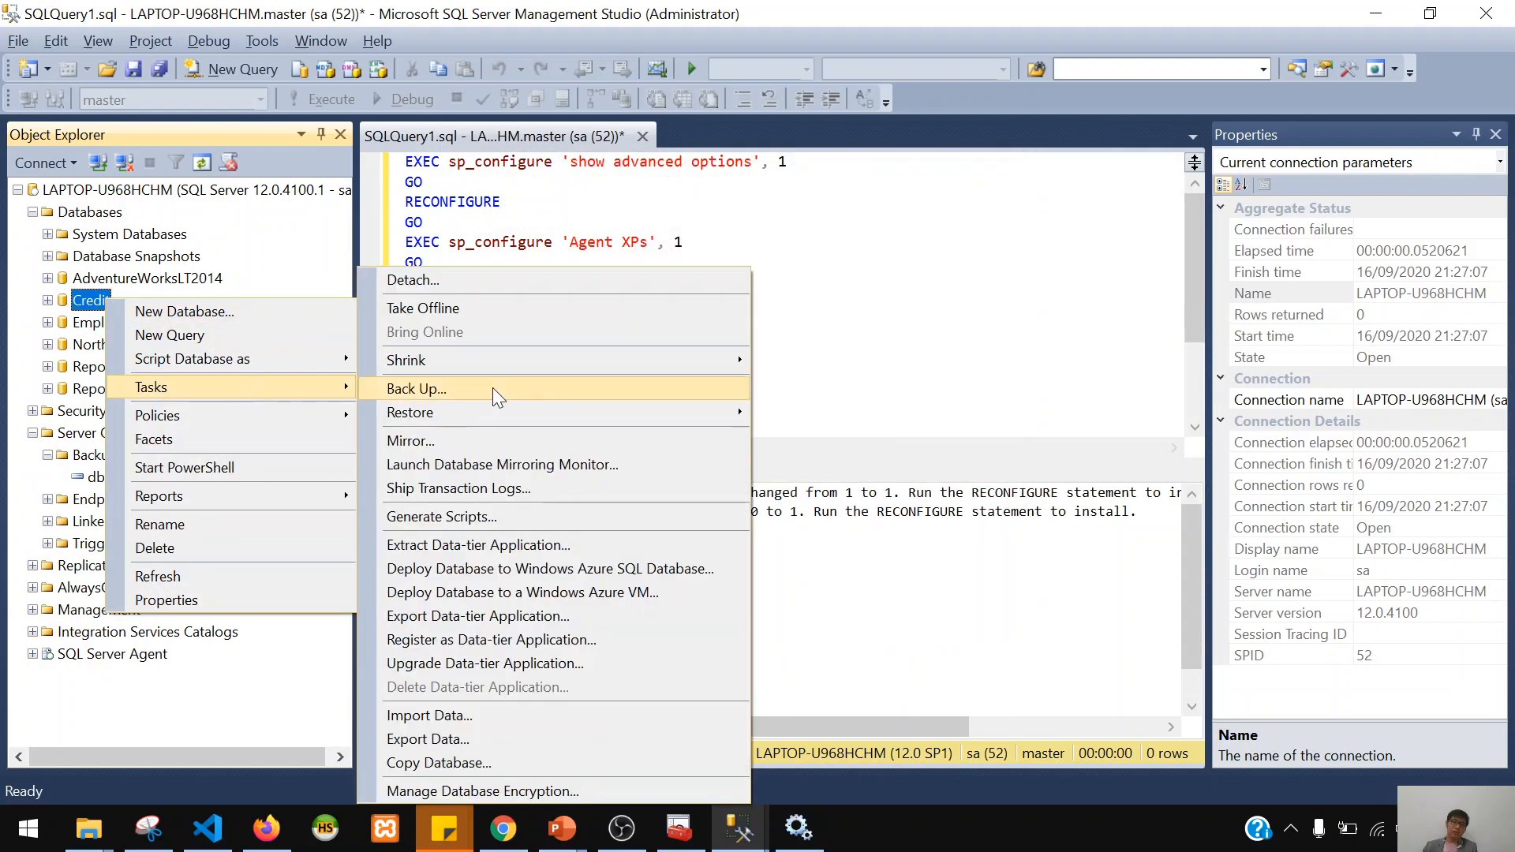
pyautogui.click(537, 393)
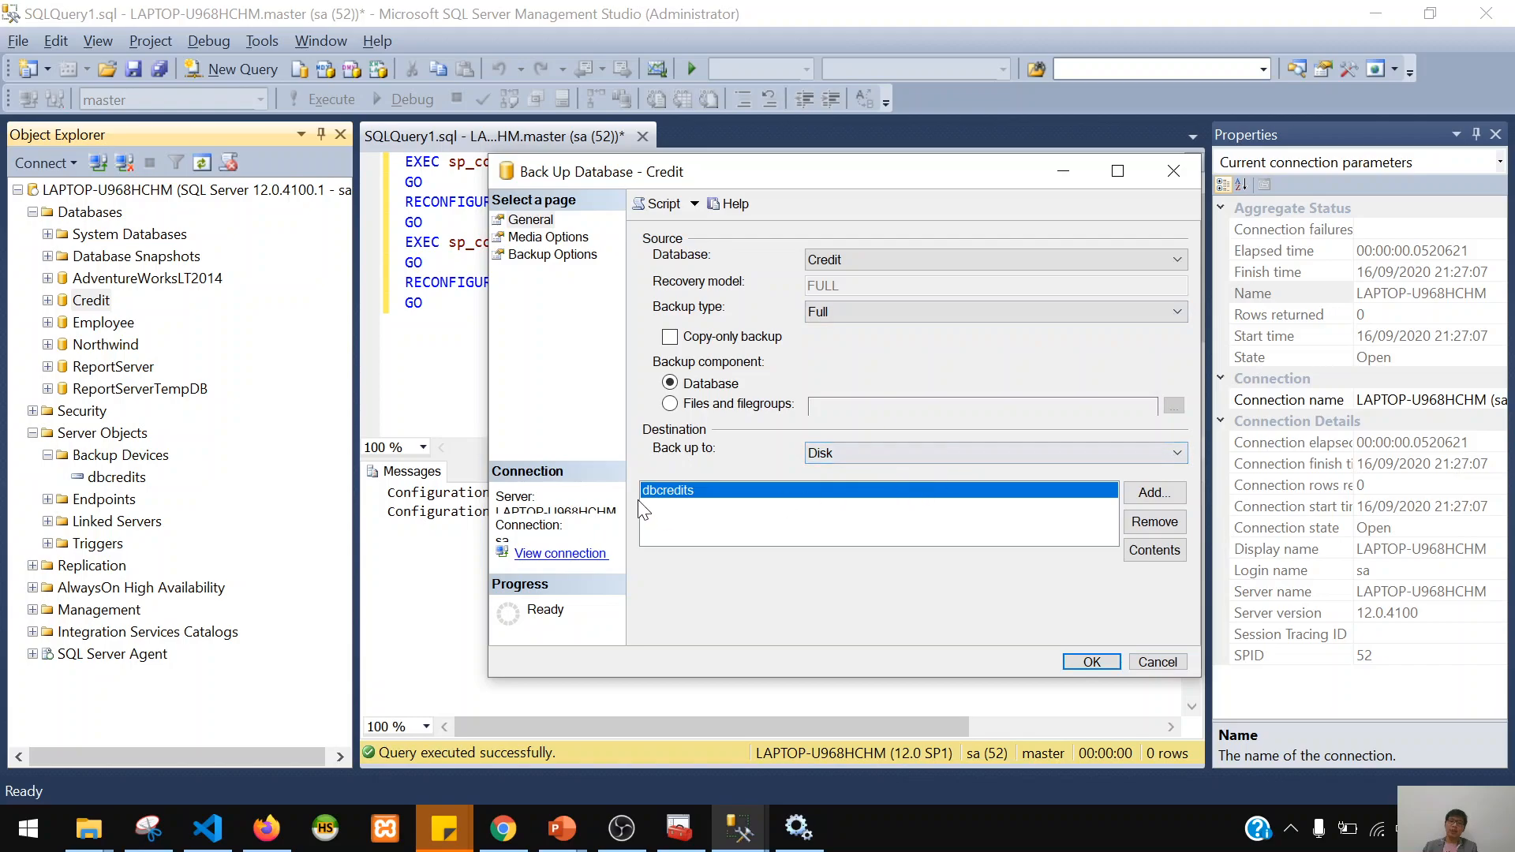
pyautogui.click(1157, 529)
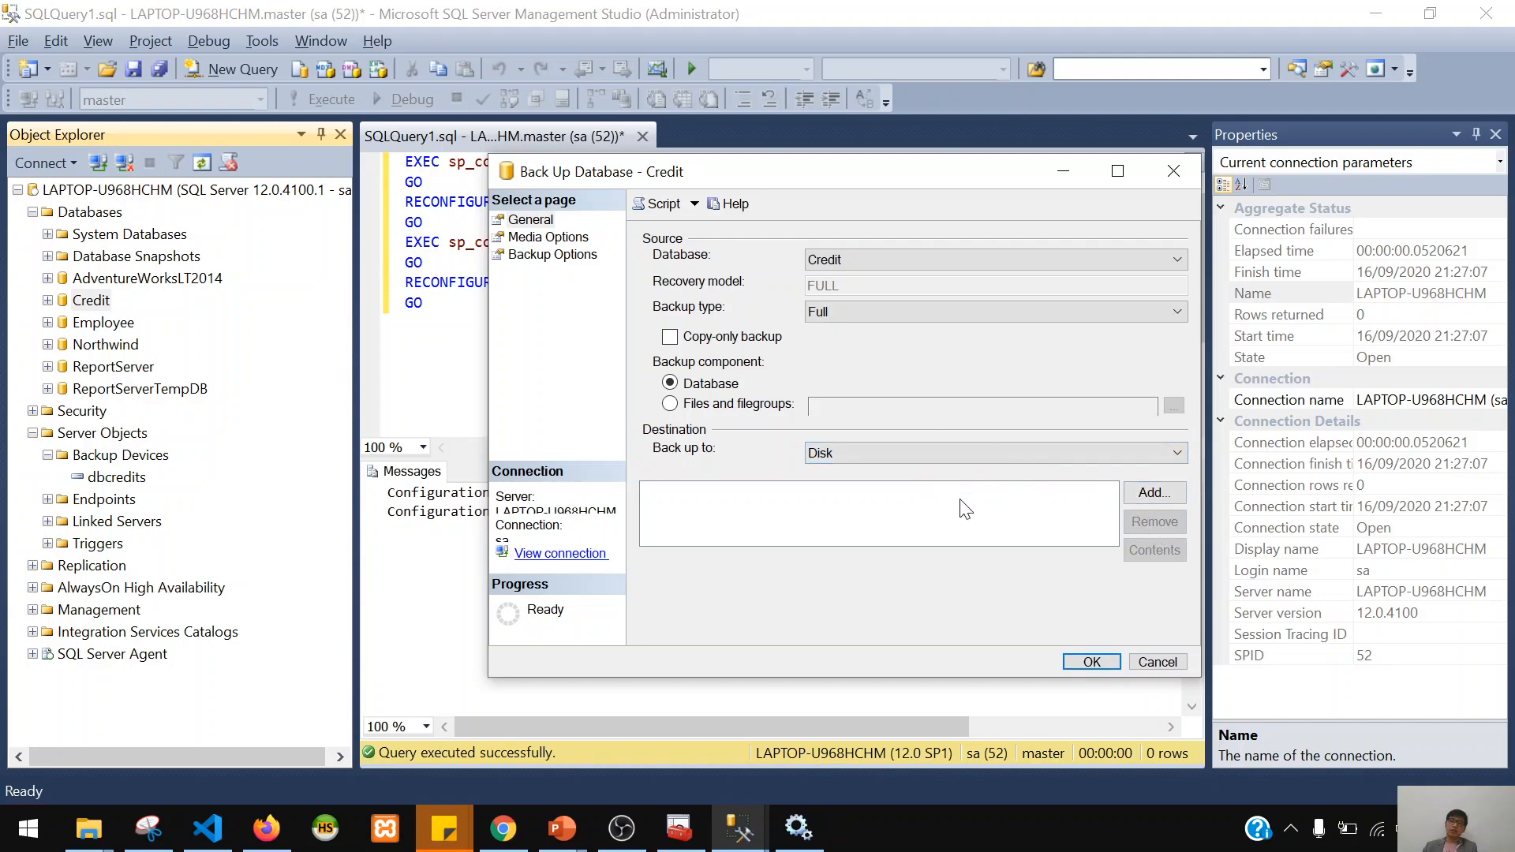
# - Switch to the slide show and advance to the slide on removing the default destination and adding another
pyautogui.hotkey('alt', 'Tab')
pyautogui.hotkey('alt', 'Tab')
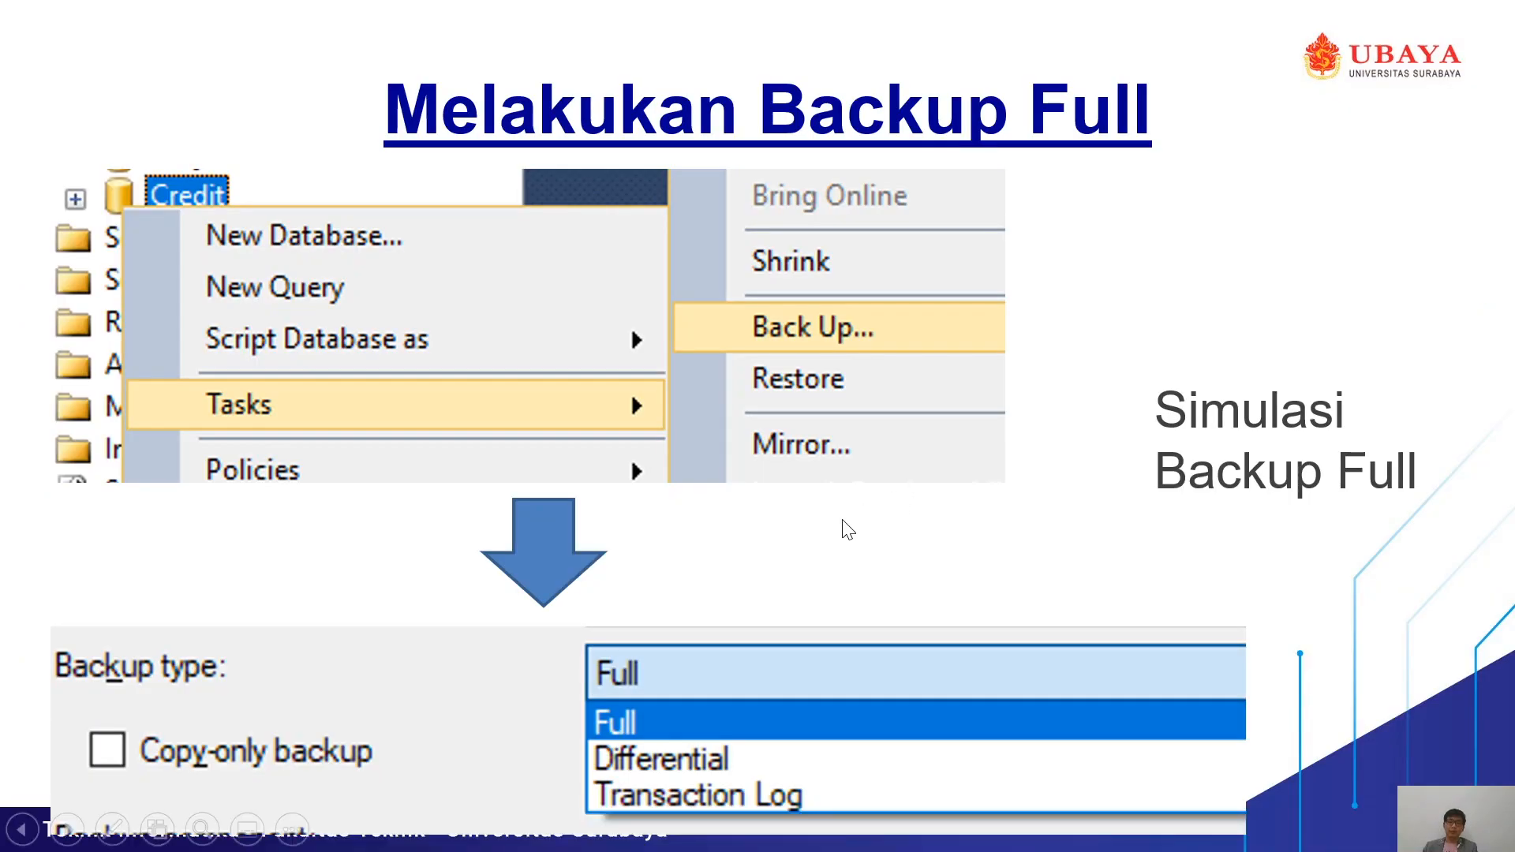
pyautogui.click(847, 528)
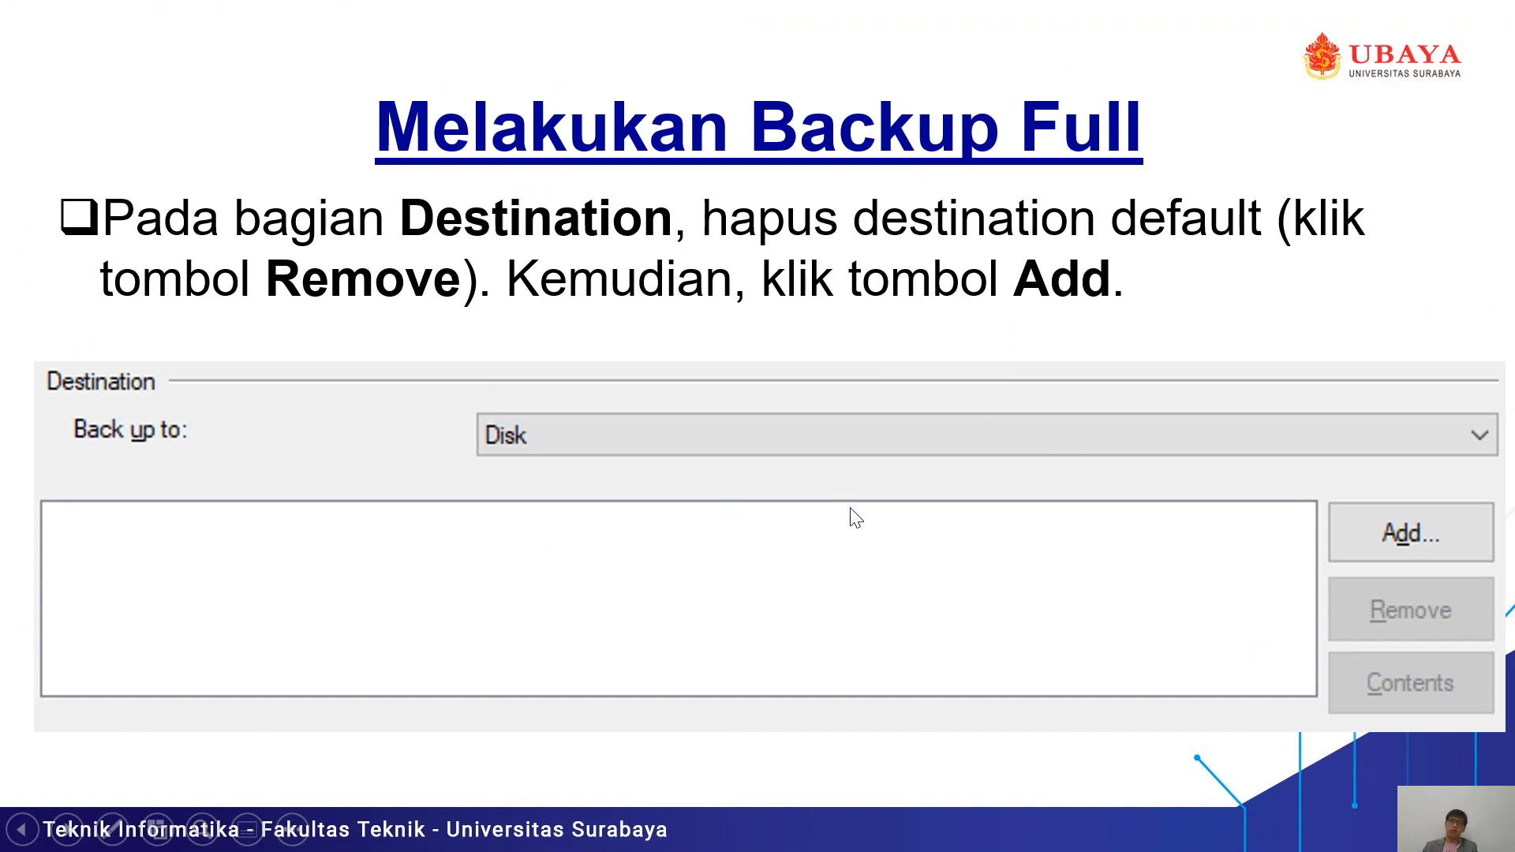
# - Return to the Back Up Database dialog, add the dbcredits backup device as the disk destination, and run the full backup of Credit
pyautogui.hotkey('alt', 'Tab')
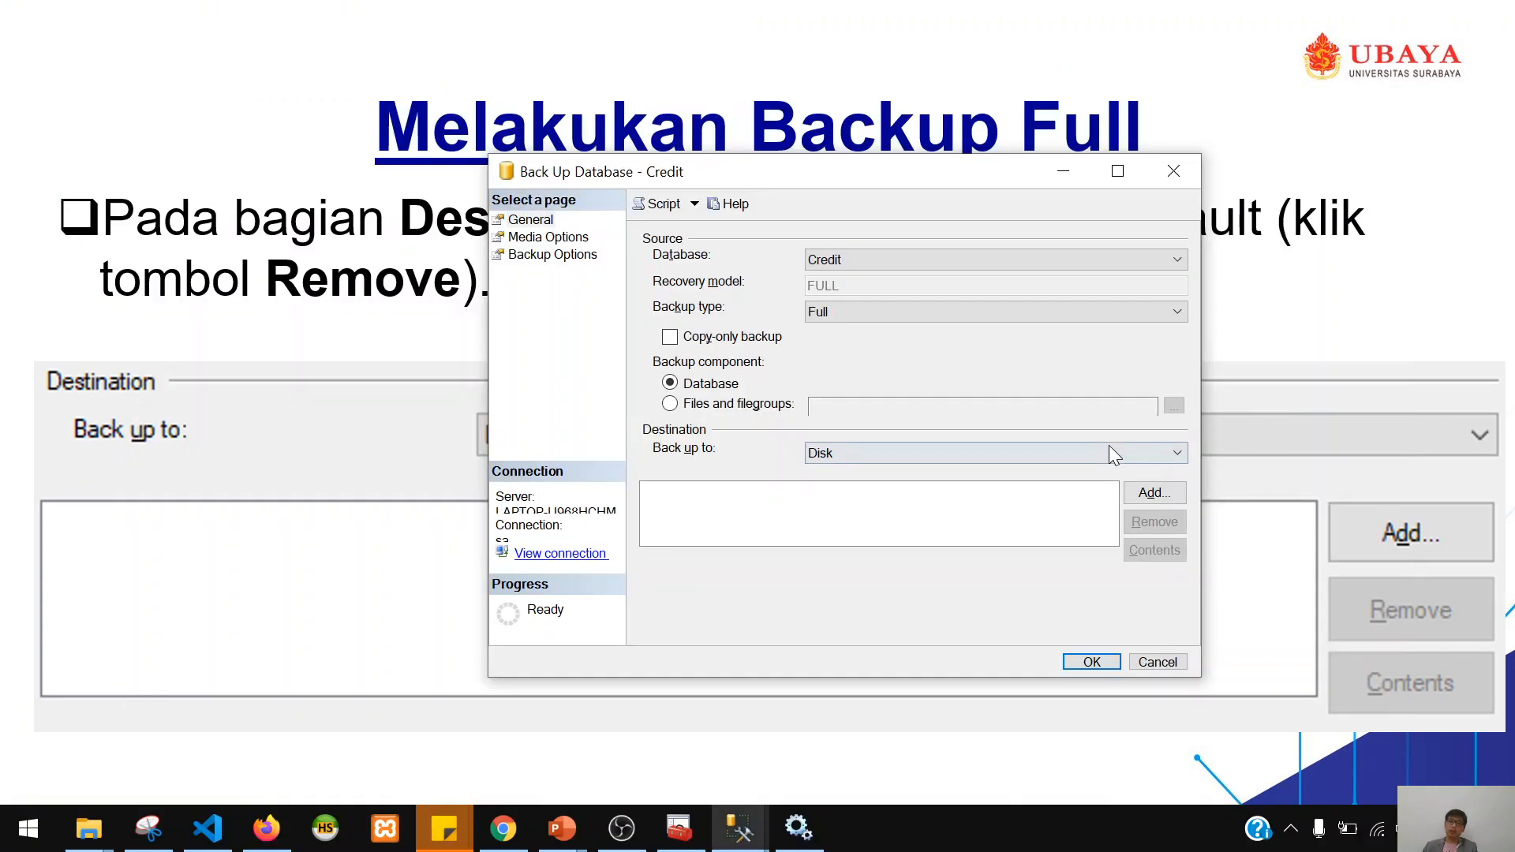
pyautogui.click(1146, 493)
pyautogui.click(524, 436)
pyautogui.click(614, 462)
pyautogui.click(593, 476)
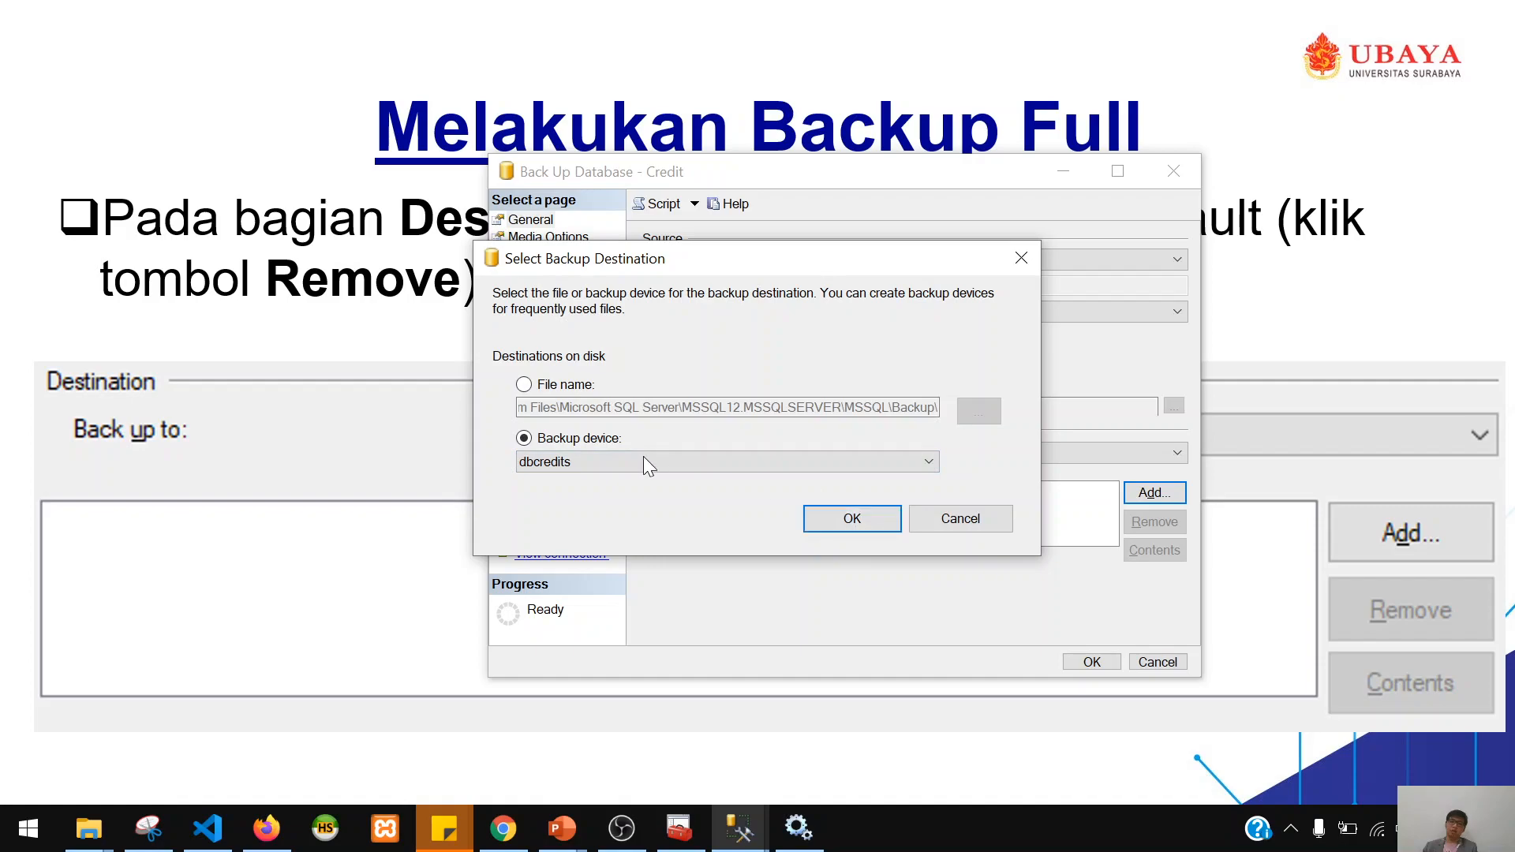
pyautogui.click(556, 386)
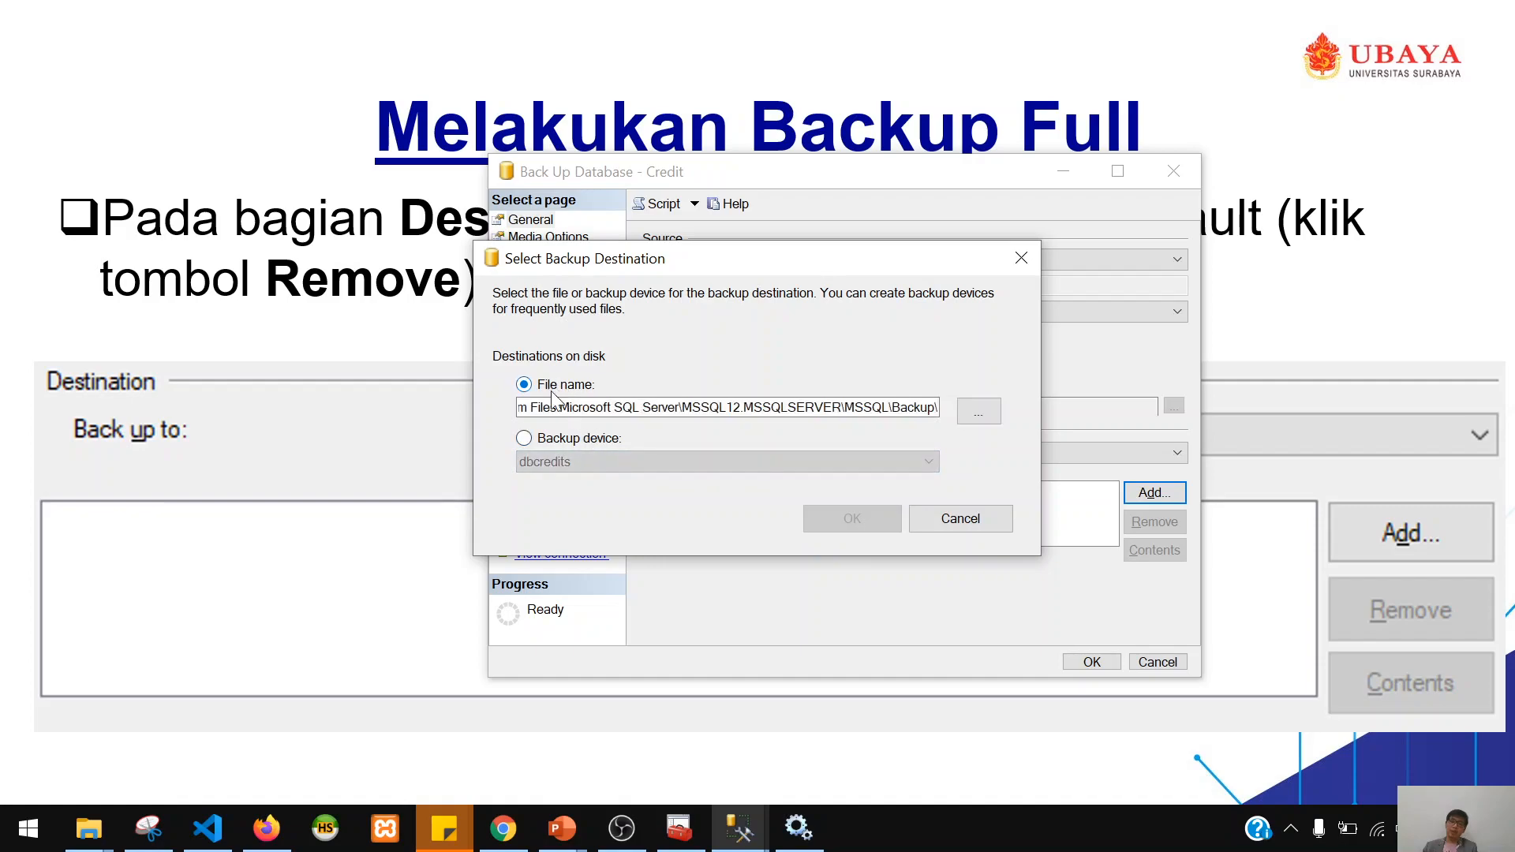
pyautogui.click(545, 437)
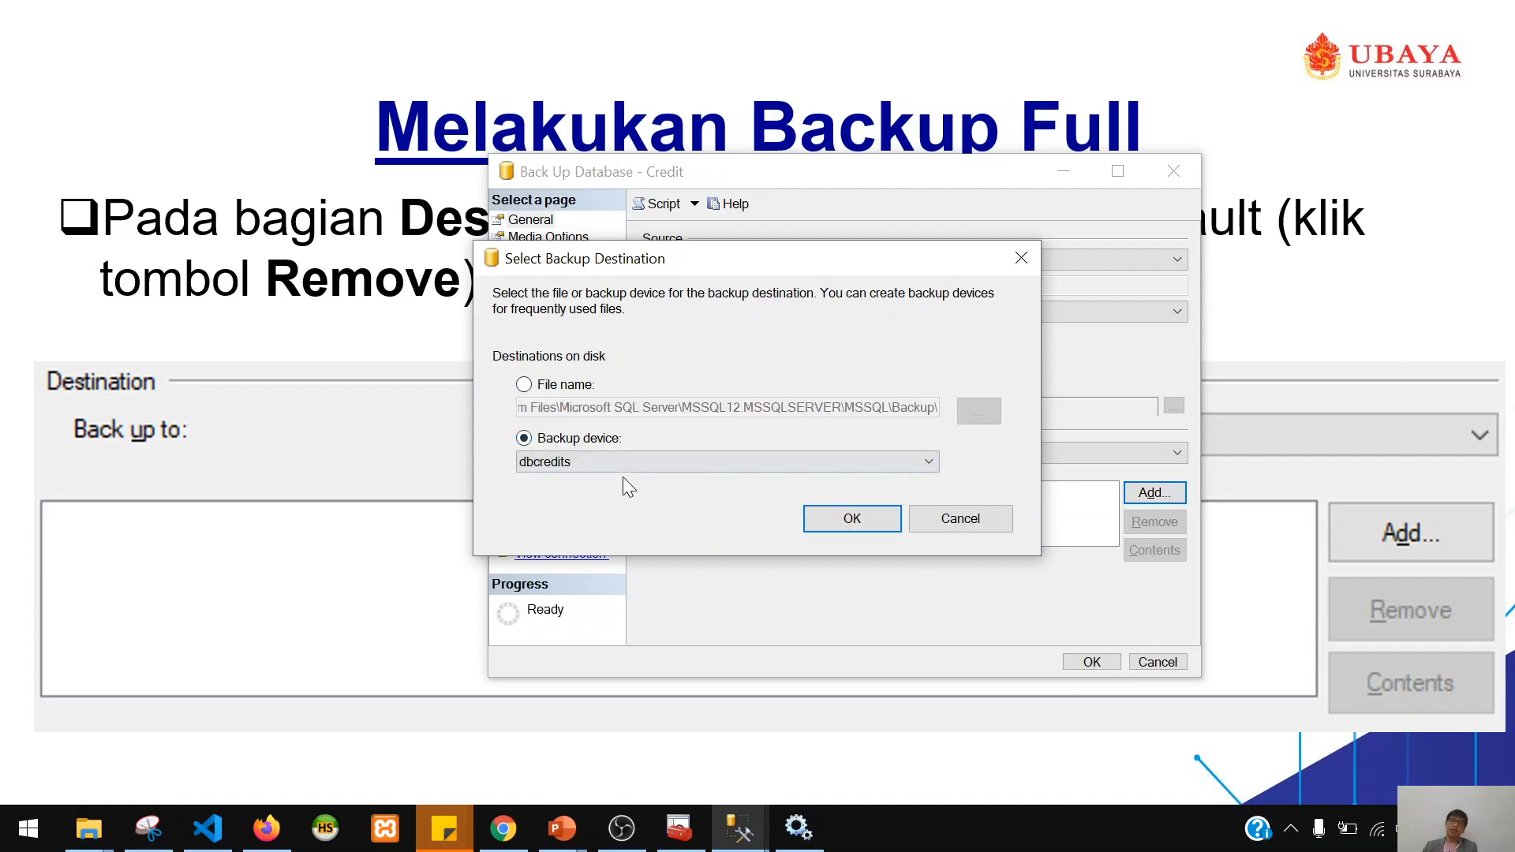
pyautogui.click(890, 525)
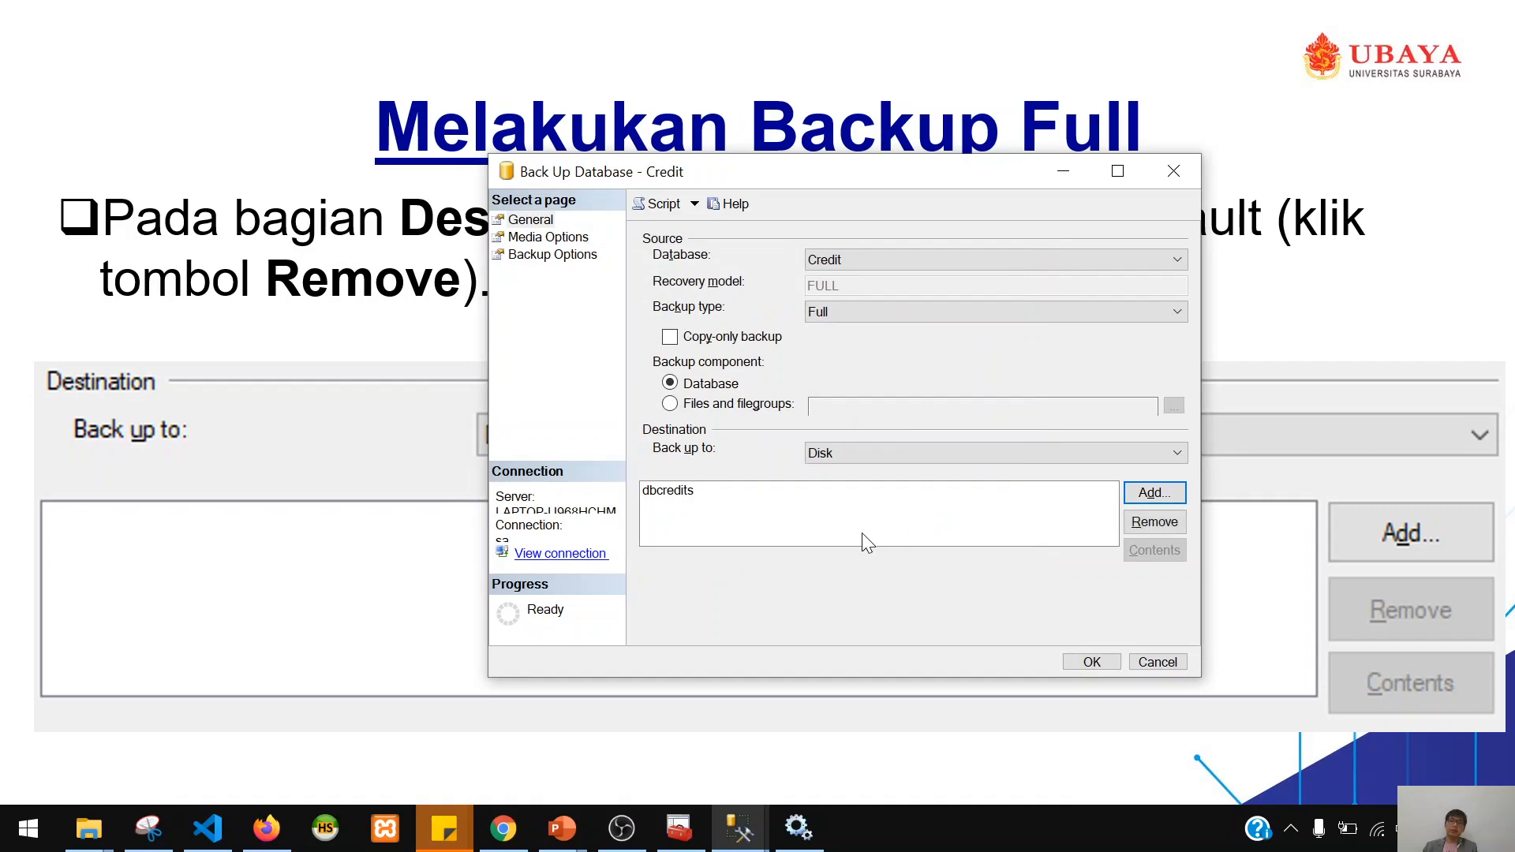
pyautogui.click(1089, 662)
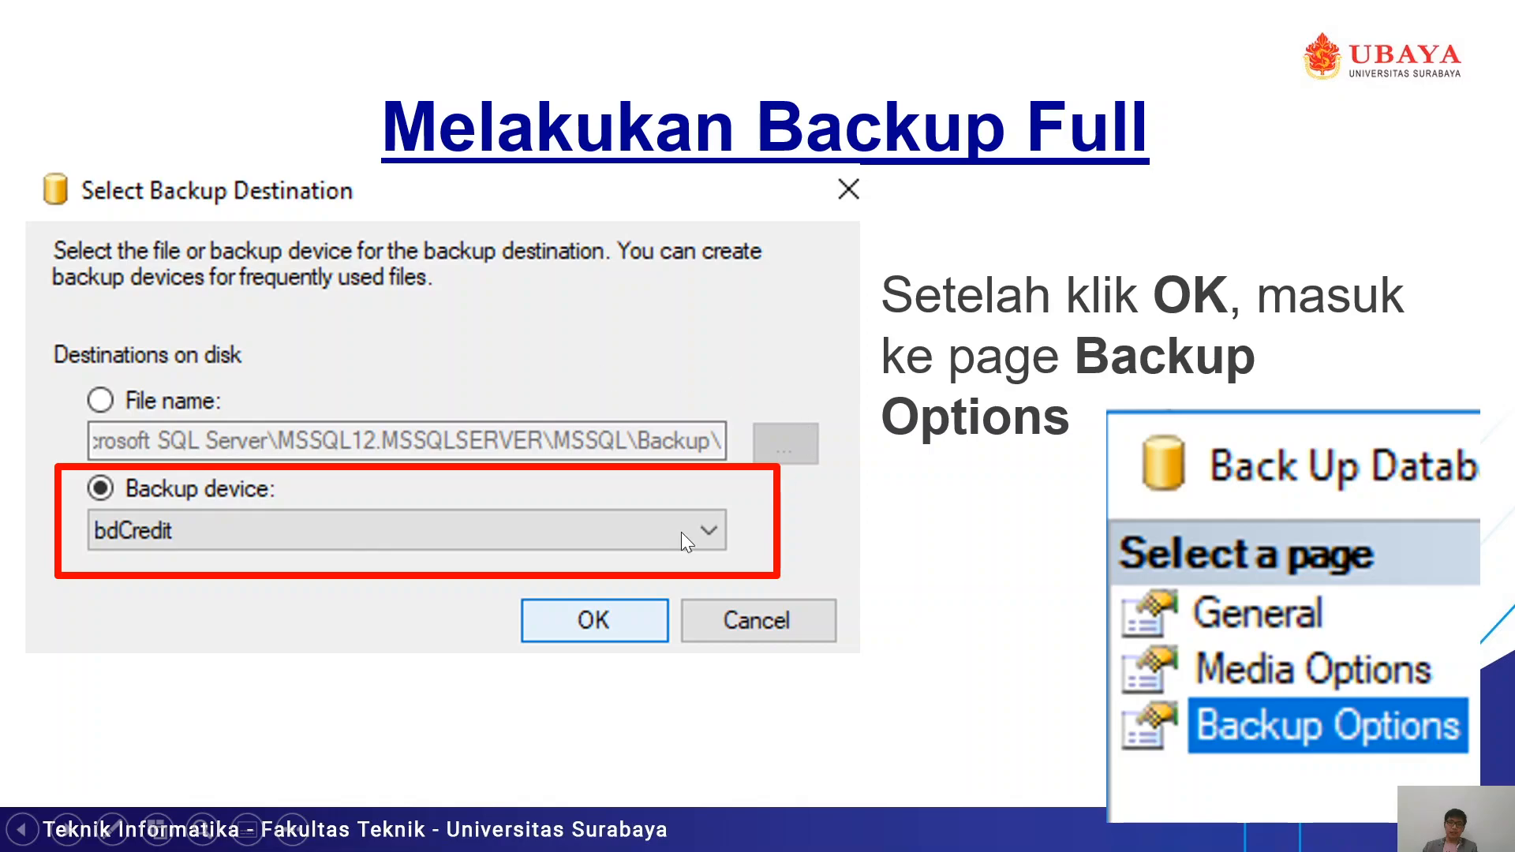
pyautogui.click(1012, 447)
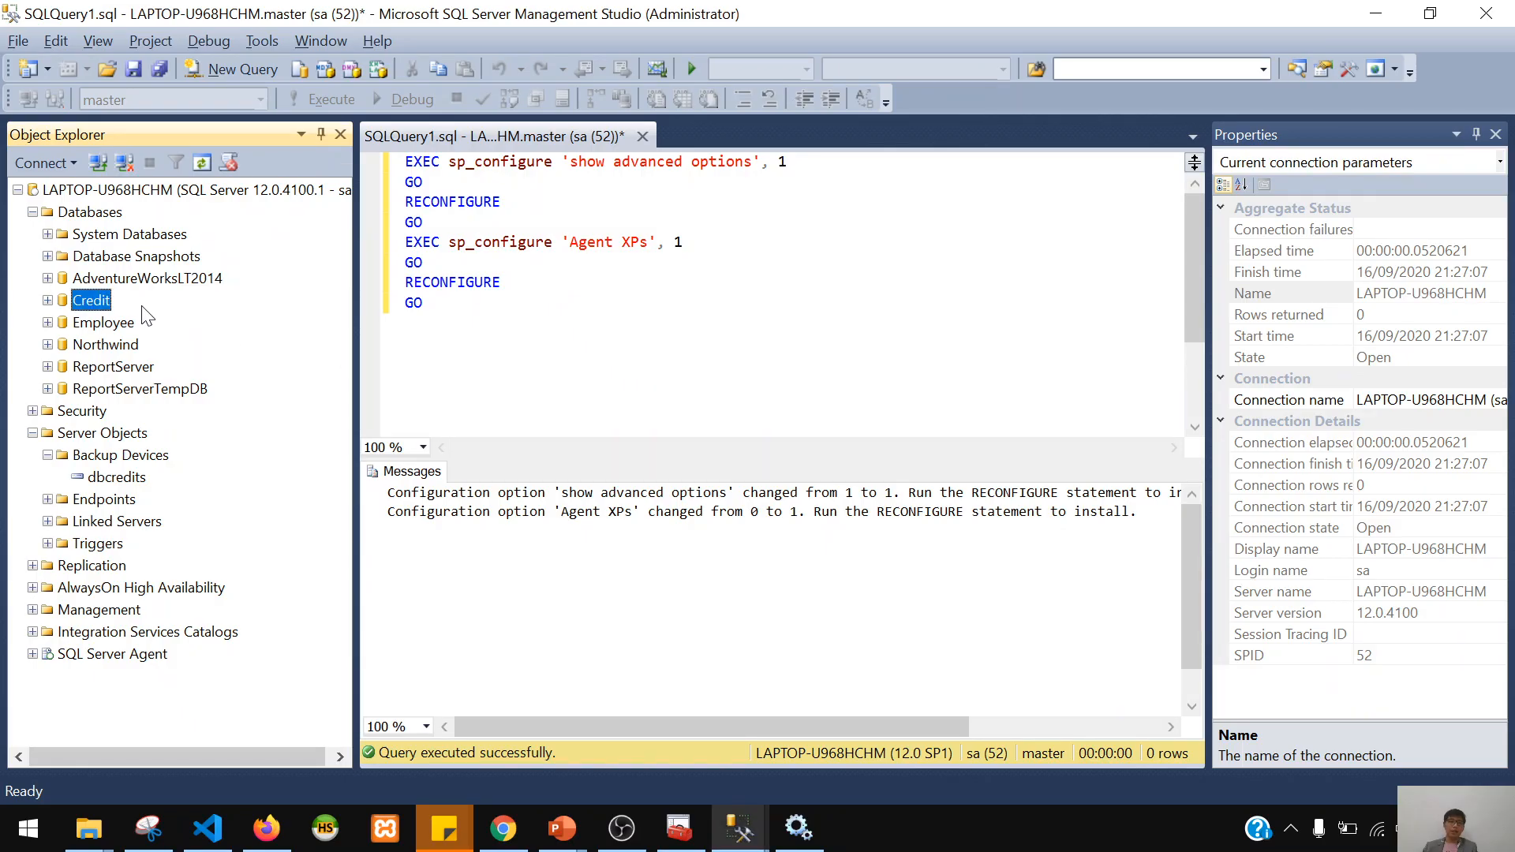
# - Open the Back Up task for the Credit database again and show its Backup Options page
pyautogui.rightClick(95, 301)
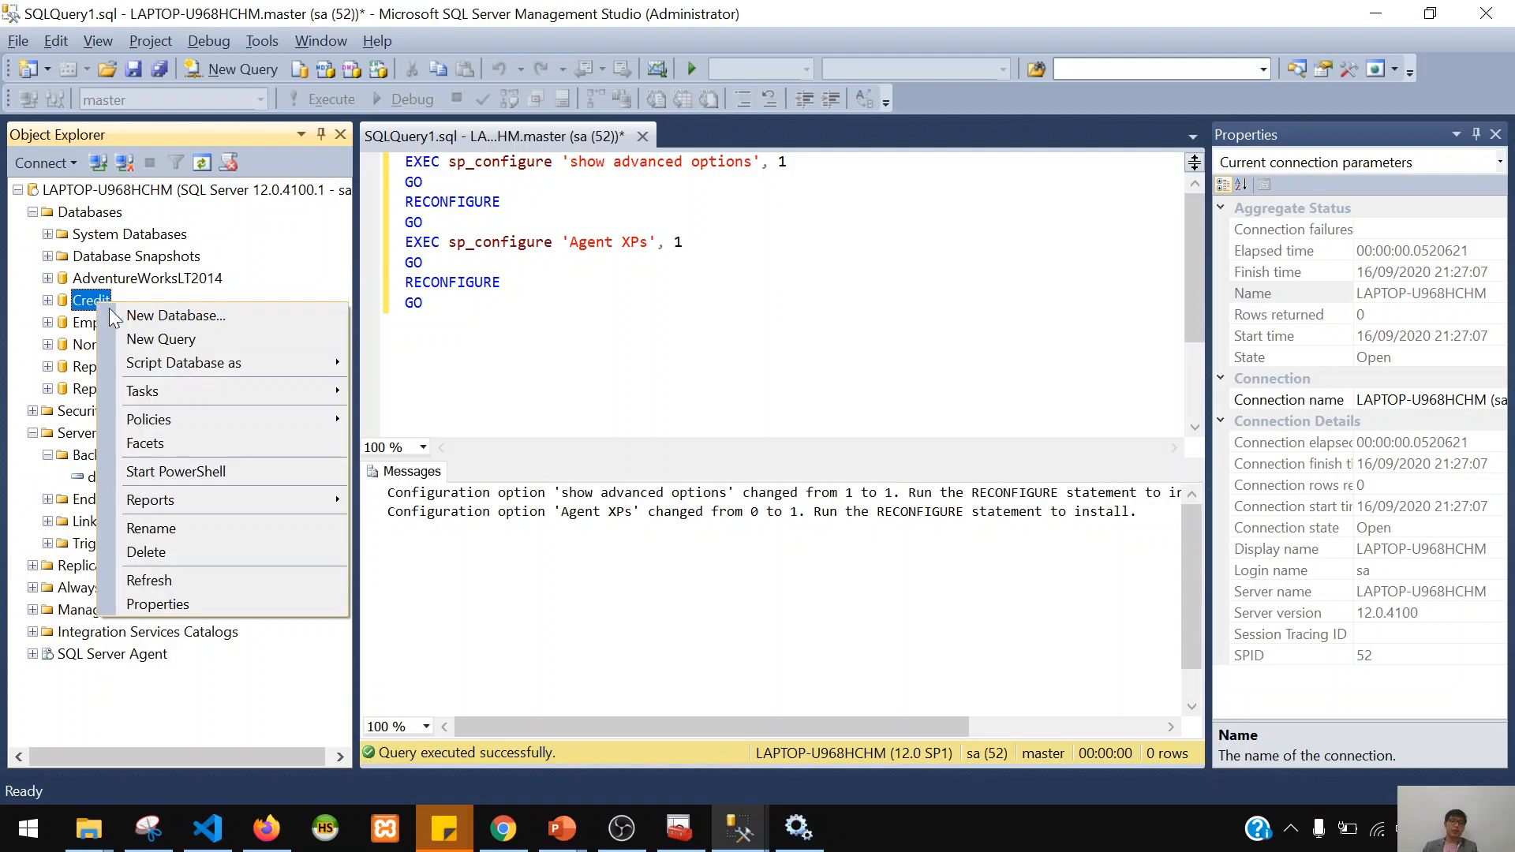
pyautogui.moveTo(254, 383)
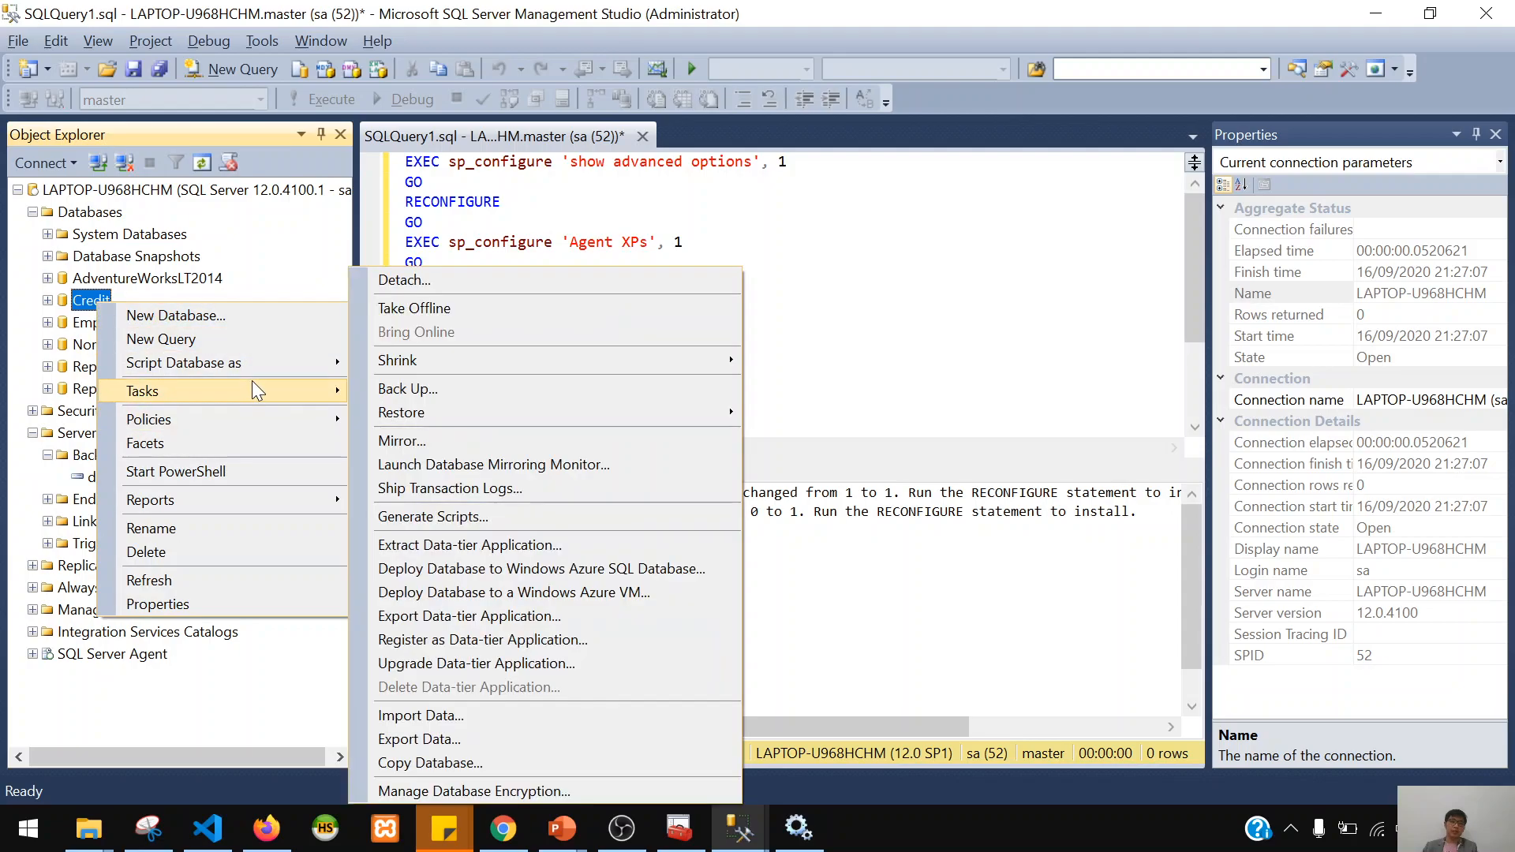
pyautogui.click(485, 390)
pyautogui.click(556, 254)
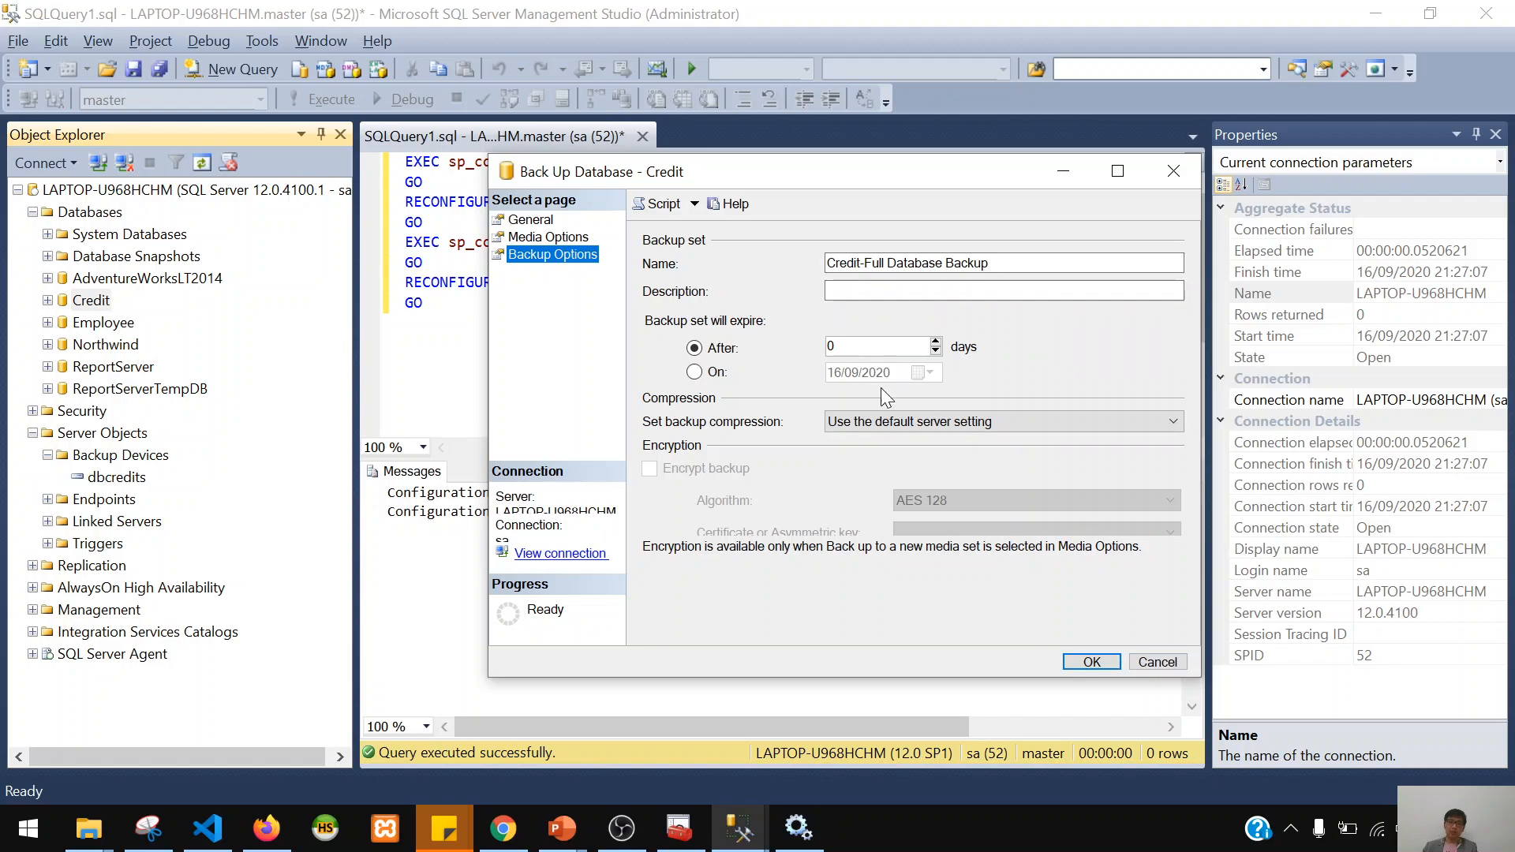
# - Try the Compress backup and Do not compress backup settings and revert the compression to Use the default server setting
pyautogui.click(915, 425)
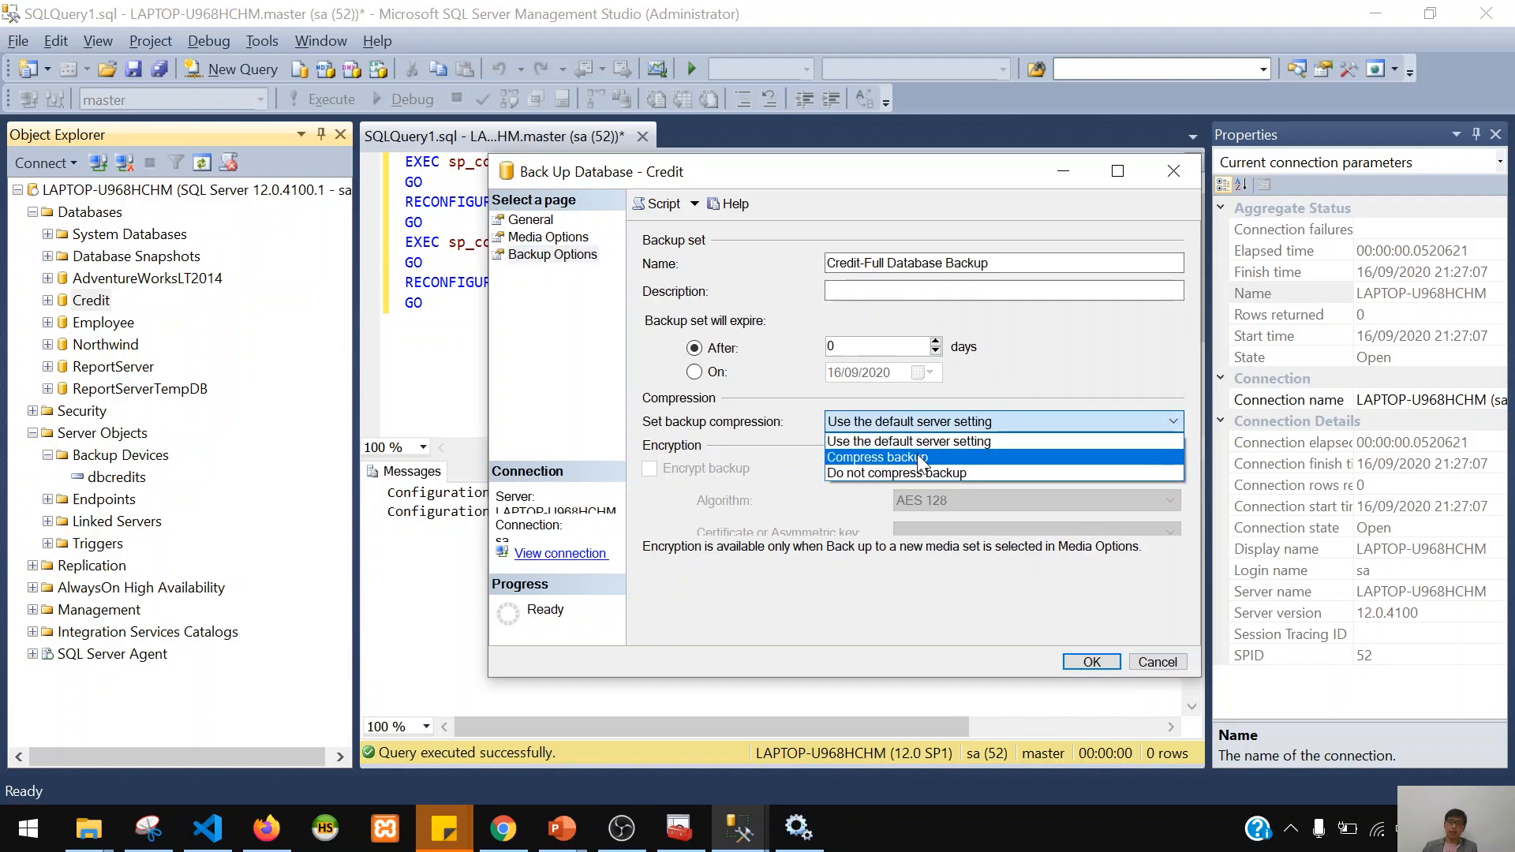
pyautogui.click(916, 456)
pyautogui.click(934, 427)
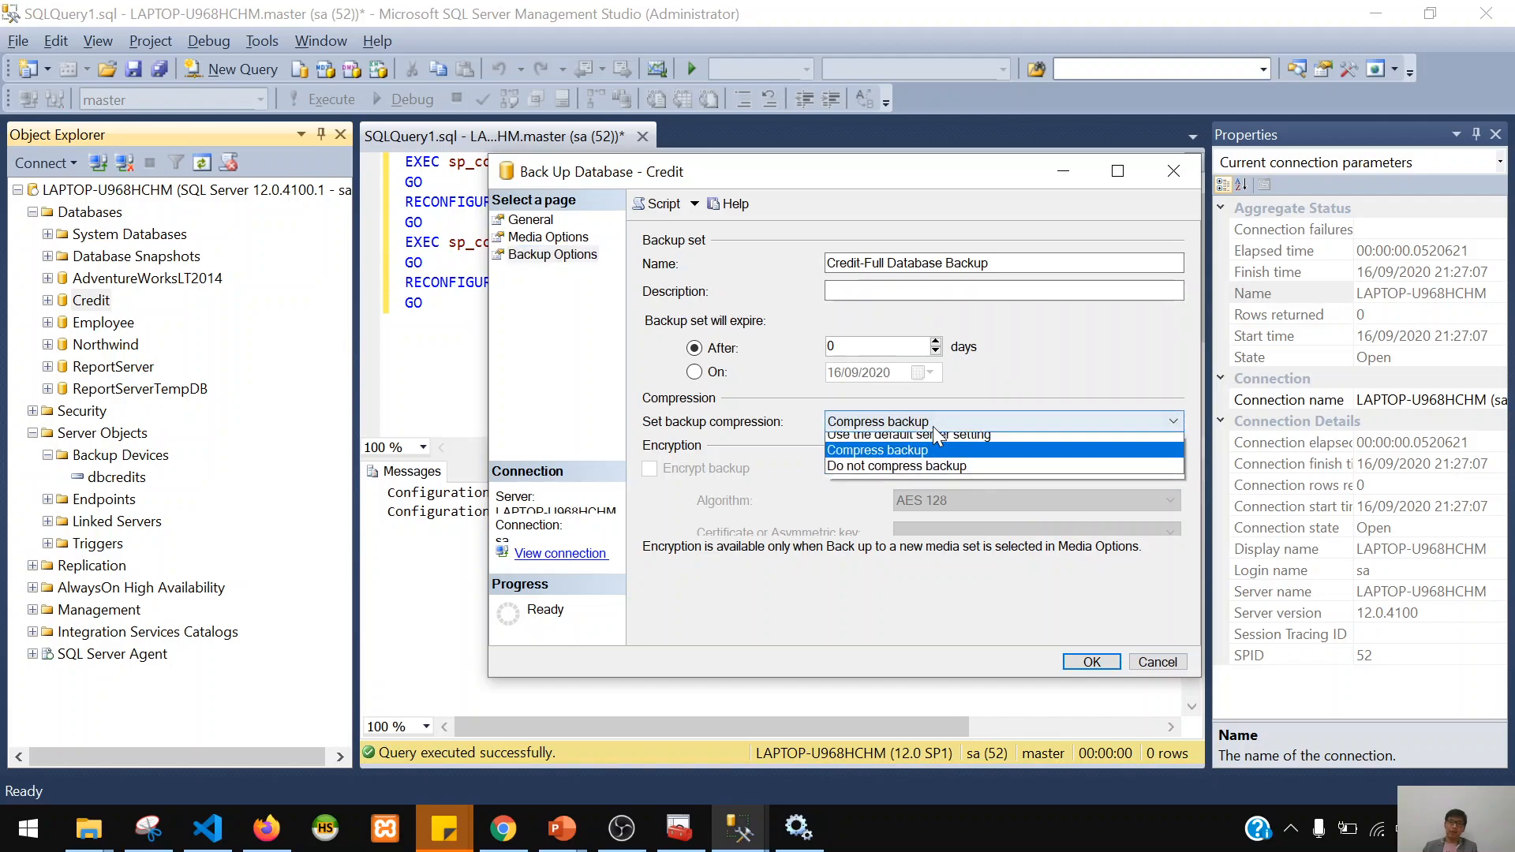
pyautogui.click(917, 442)
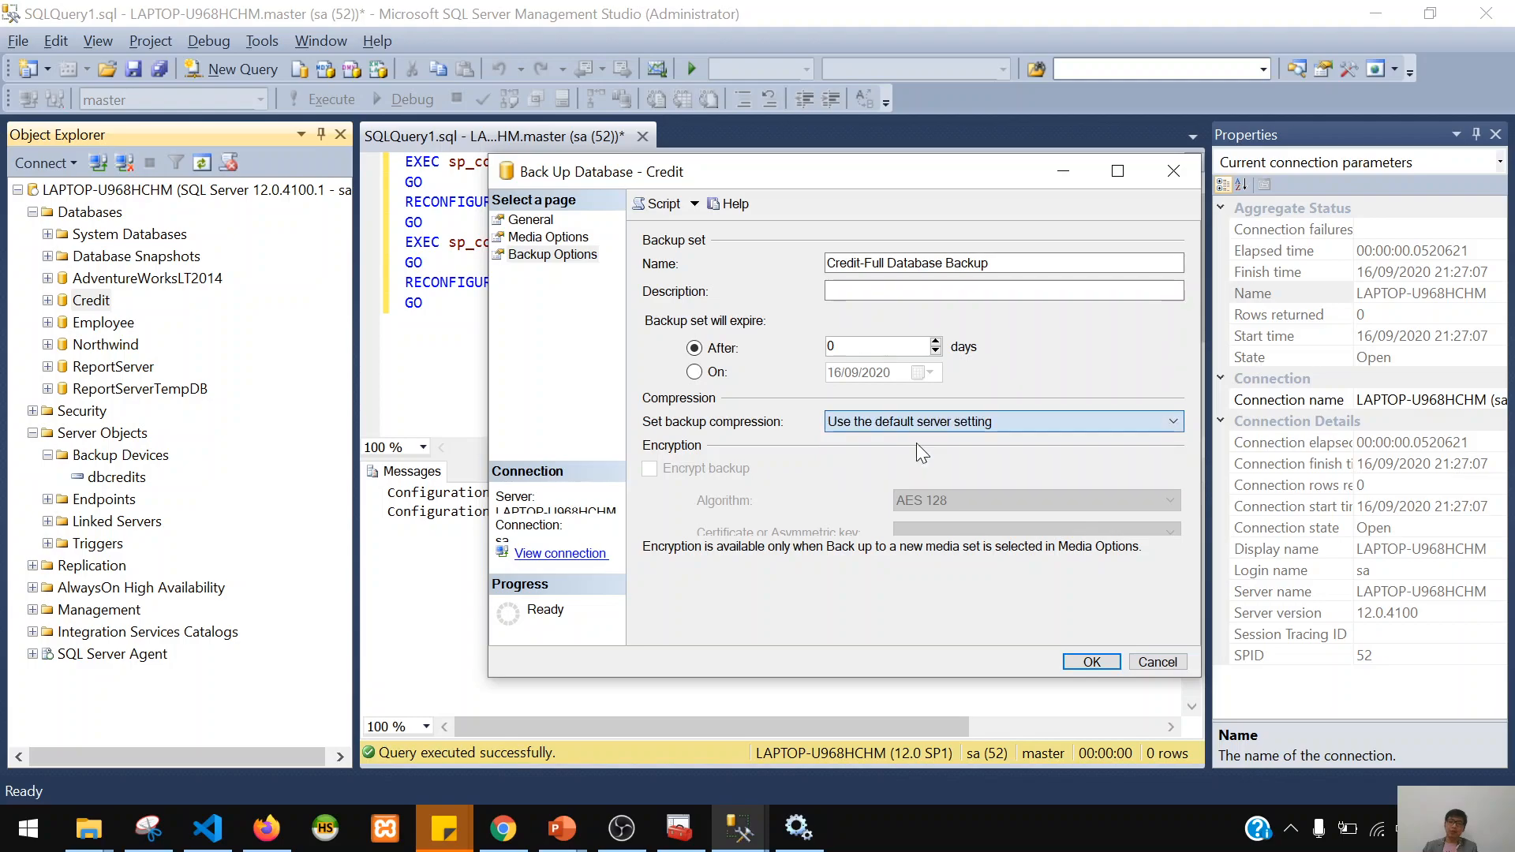
pyautogui.click(925, 428)
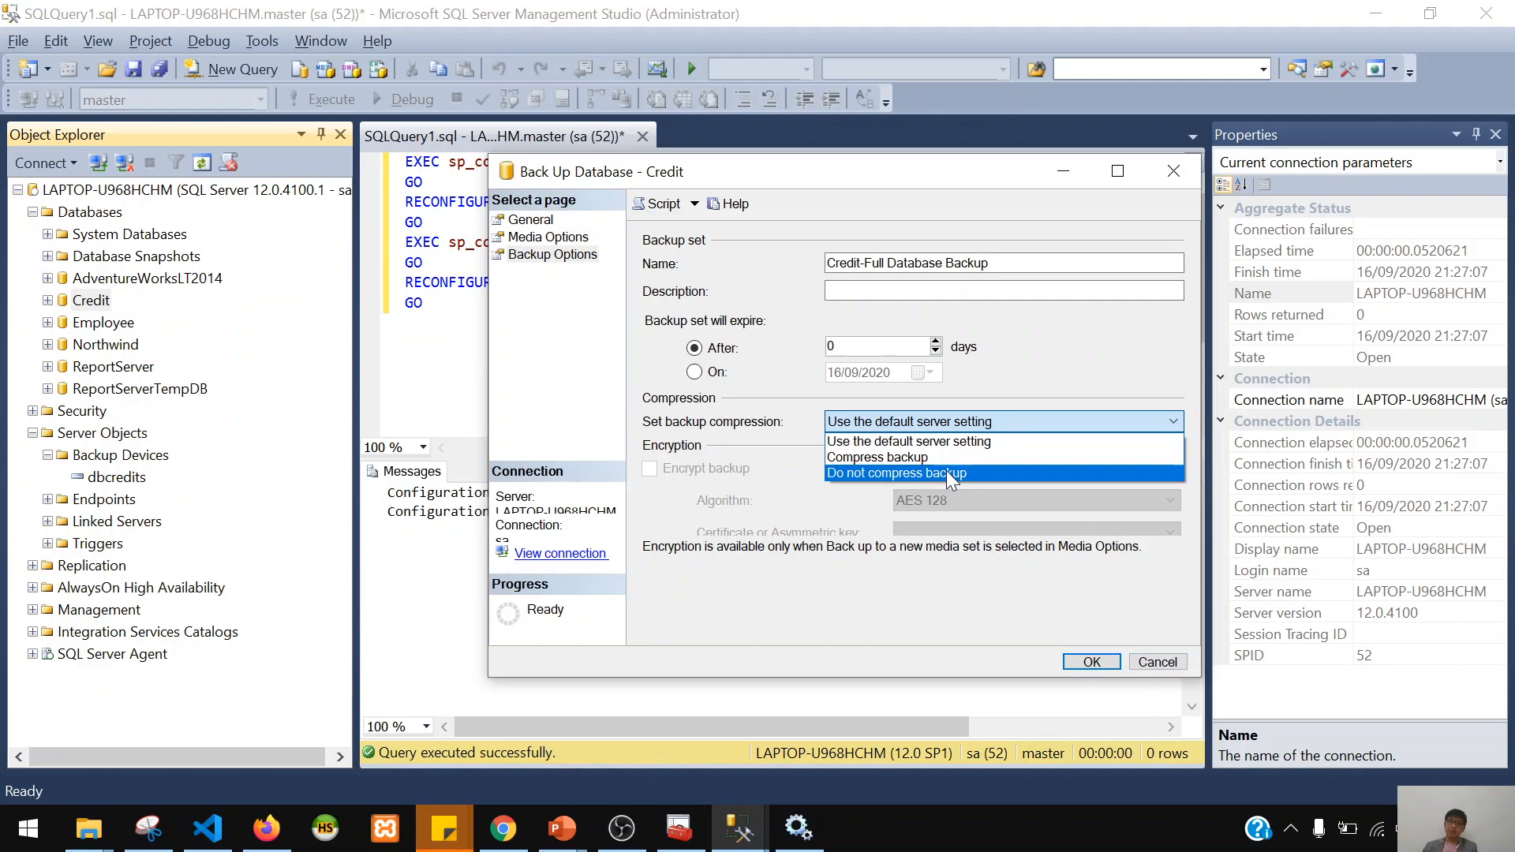
pyautogui.click(554, 242)
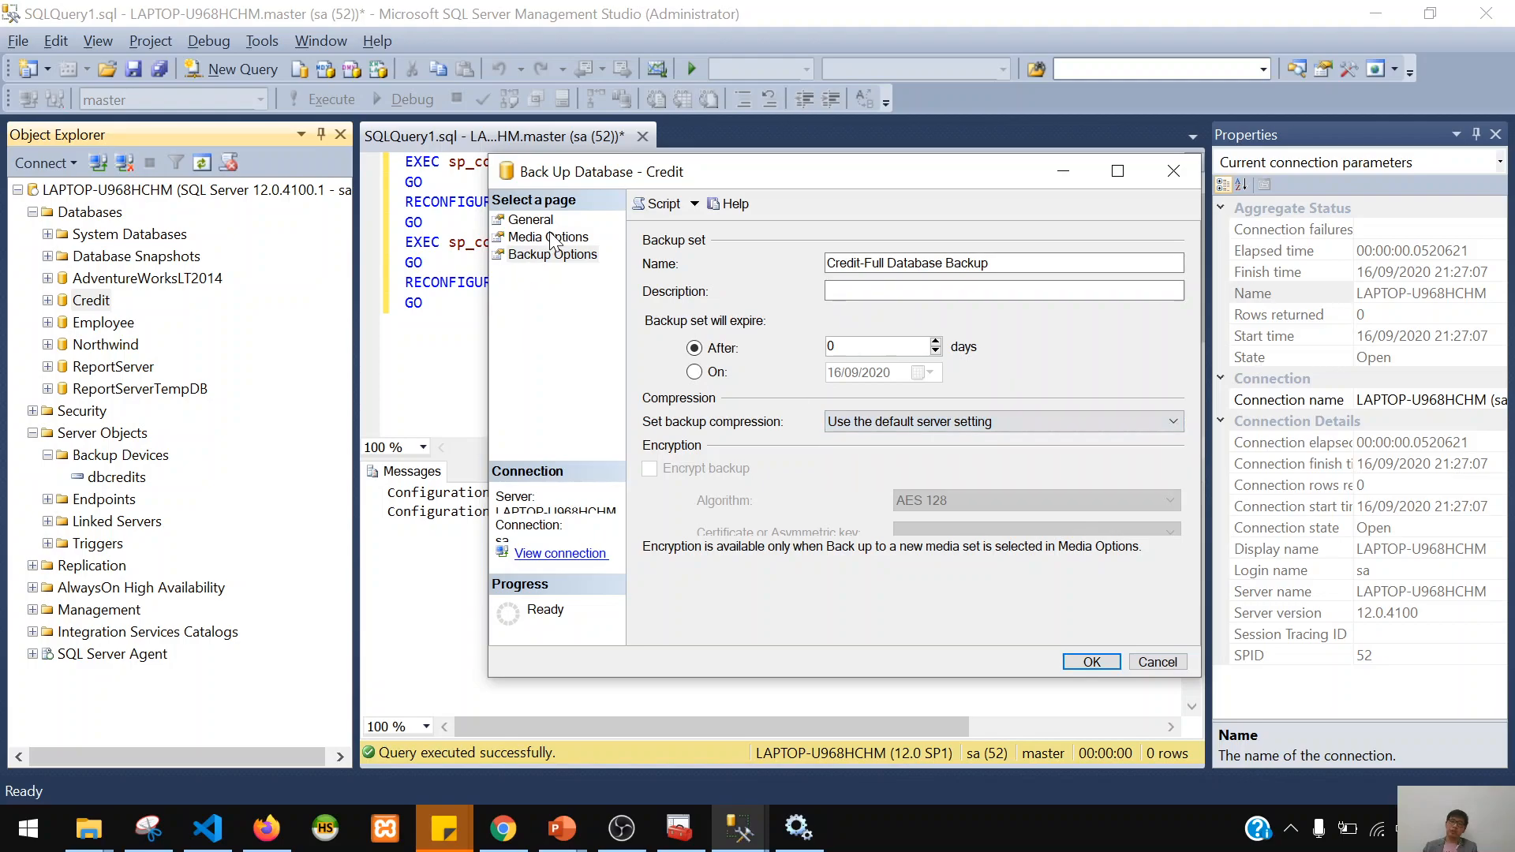
pyautogui.click(888, 421)
pyautogui.click(888, 475)
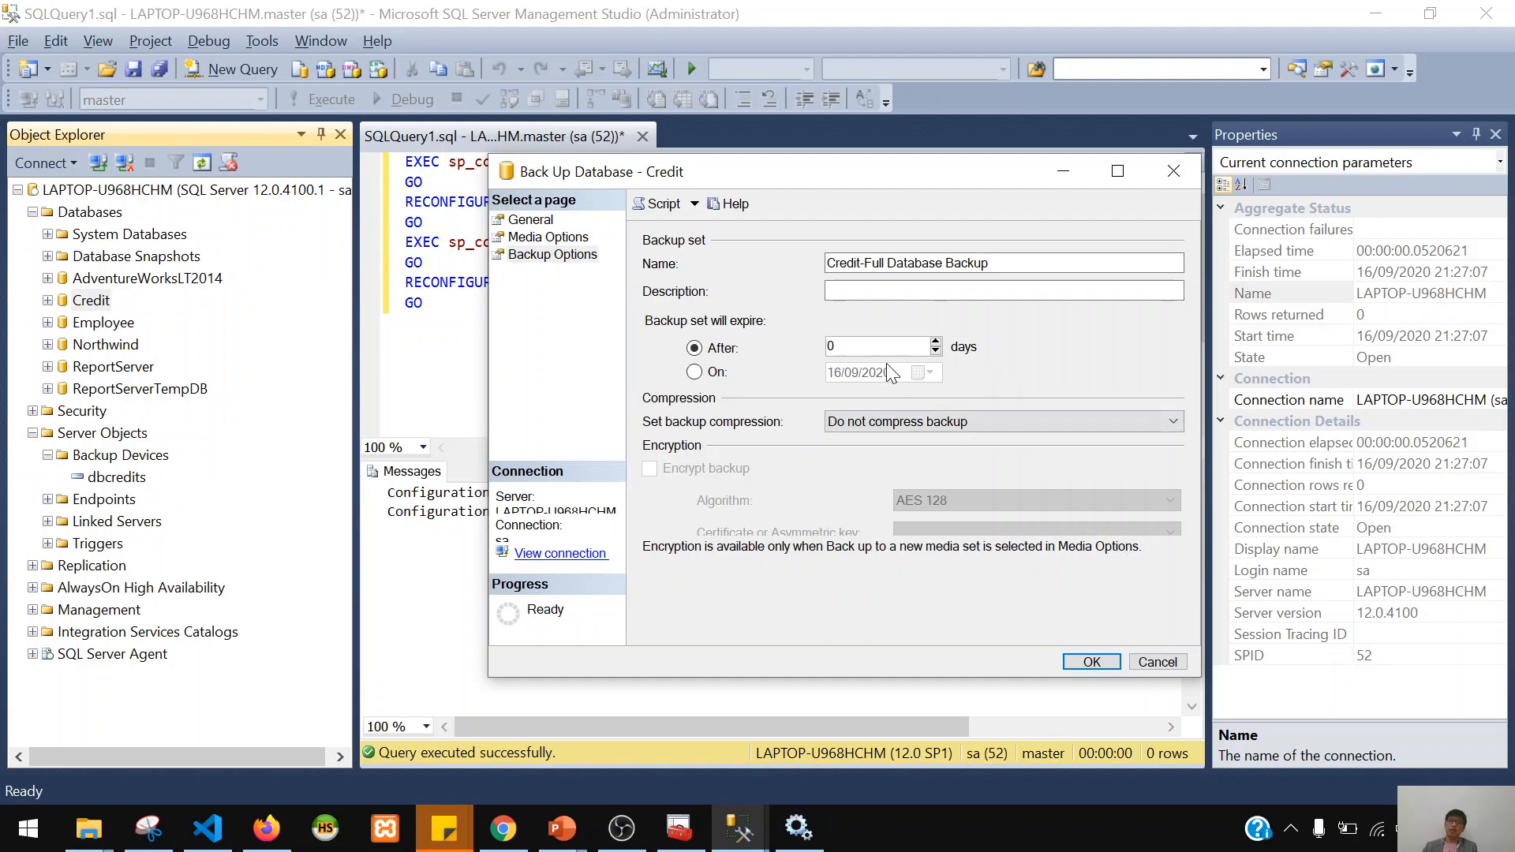
pyautogui.click(907, 426)
pyautogui.click(908, 435)
# - Choose Overwrite all existing backup sets for the existing media set and set backup compression to Compress backup
pyautogui.click(545, 238)
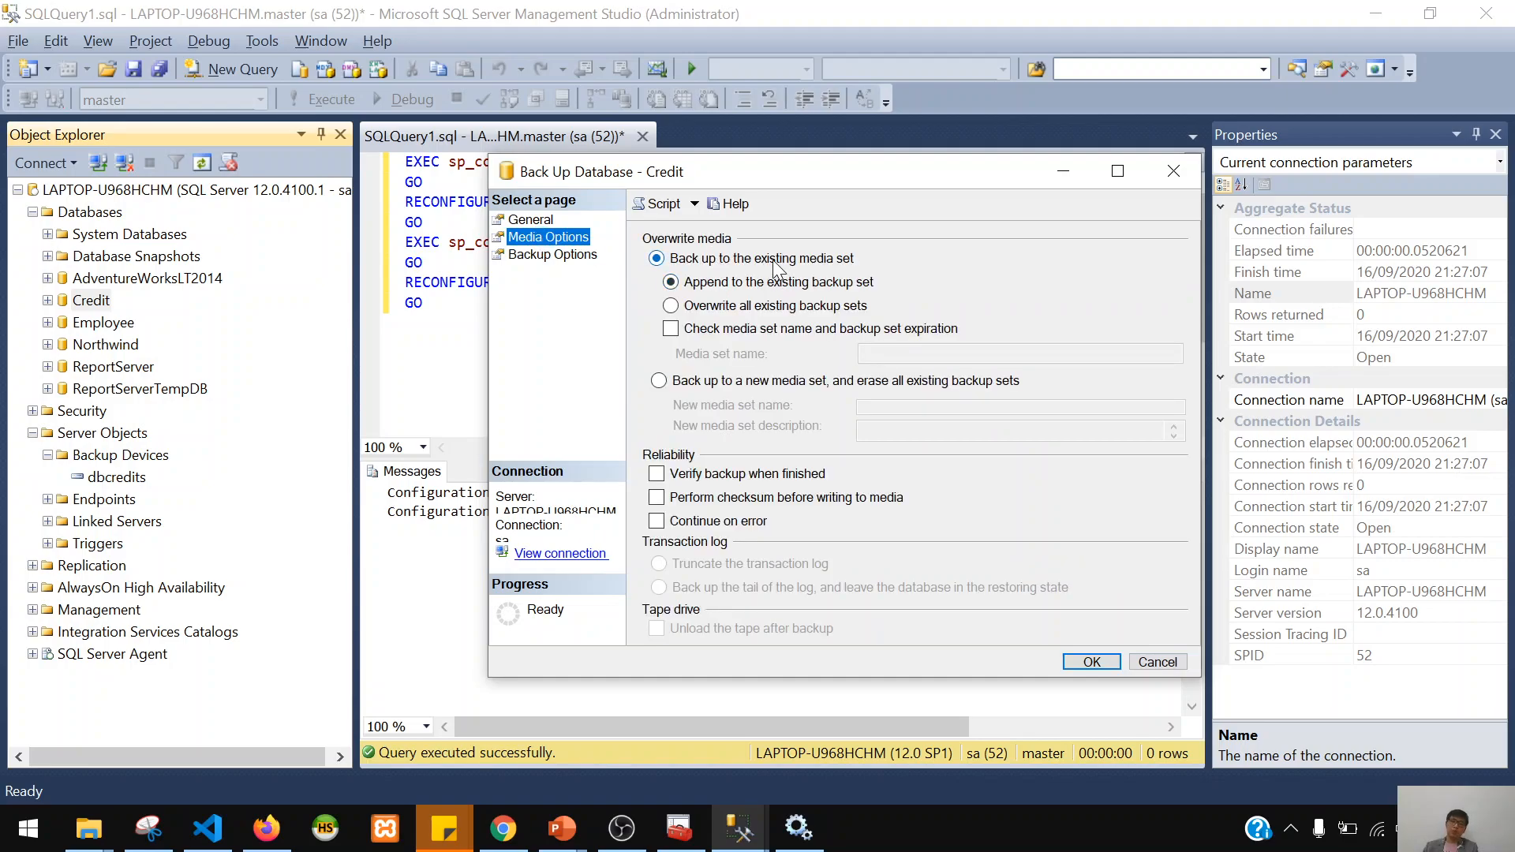
pyautogui.click(749, 308)
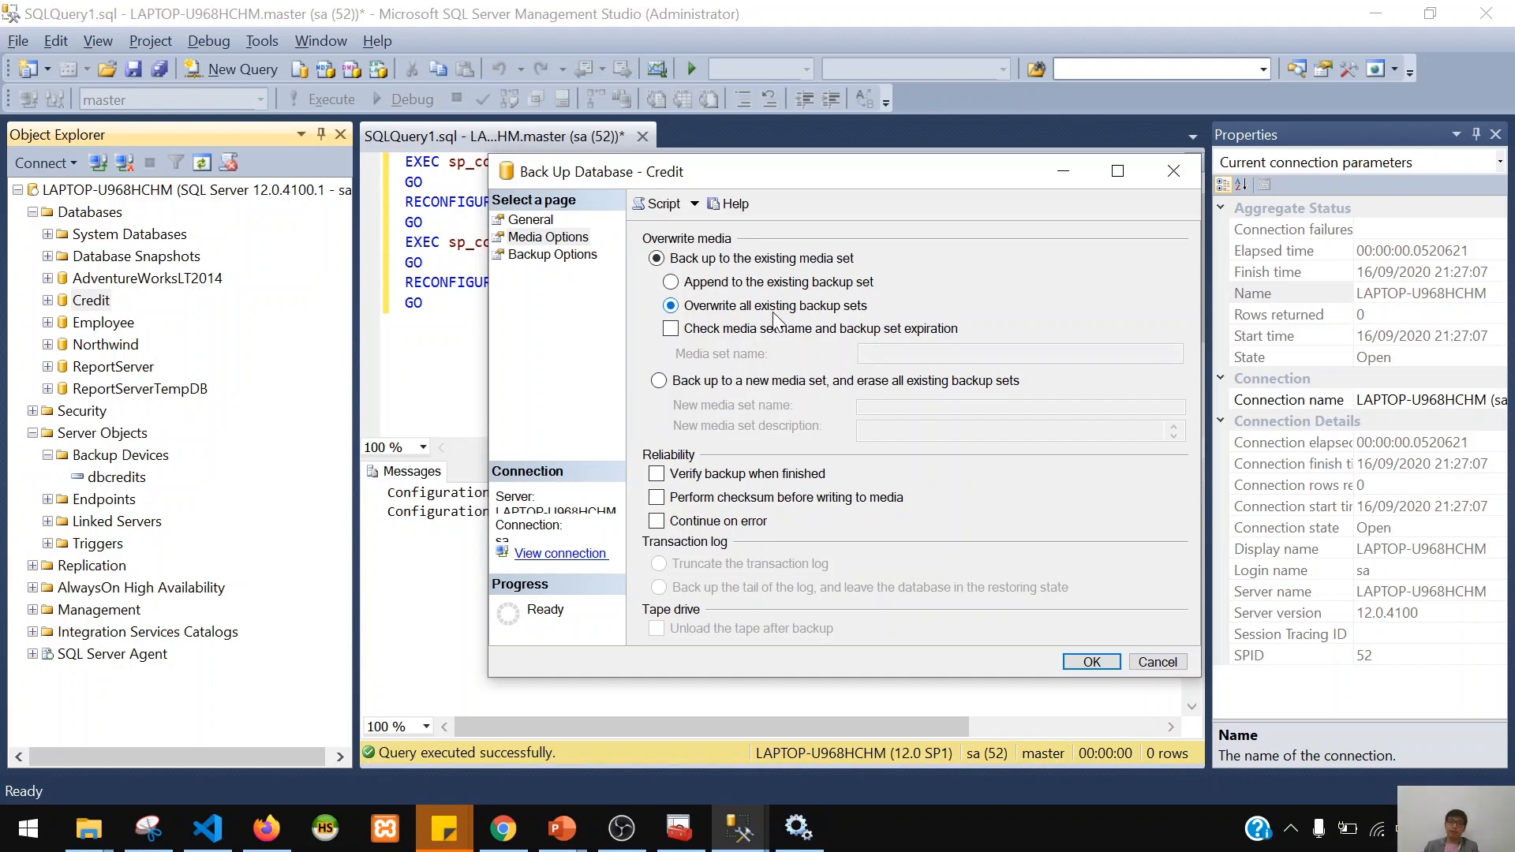
pyautogui.click(557, 256)
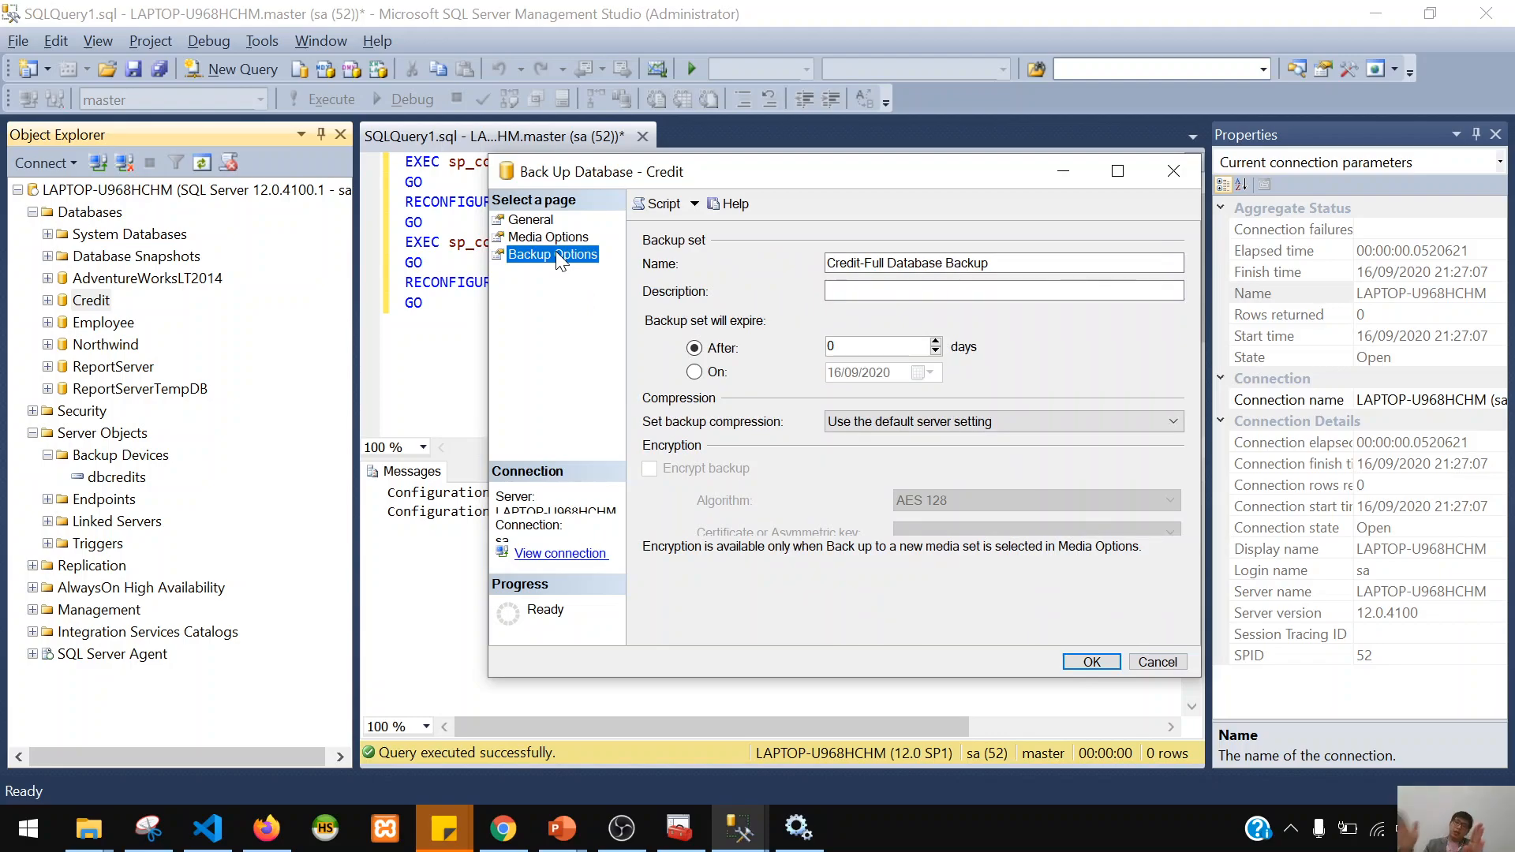
pyautogui.click(908, 421)
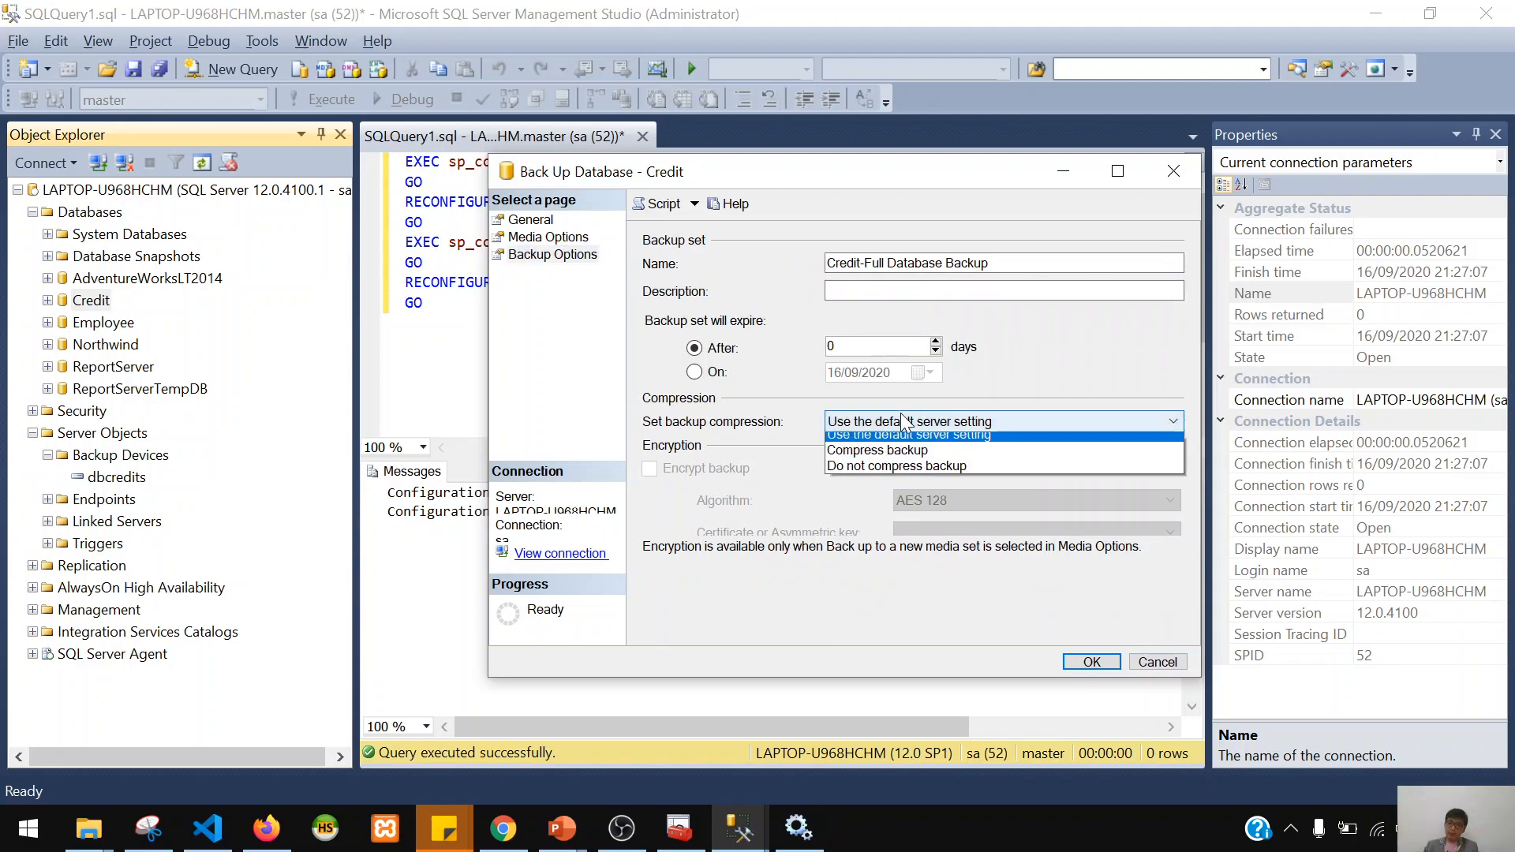
pyautogui.click(868, 451)
# - Review the General, Media Options and Backup Options pages and run the full backup of Credit to dbcredits
pyautogui.click(531, 220)
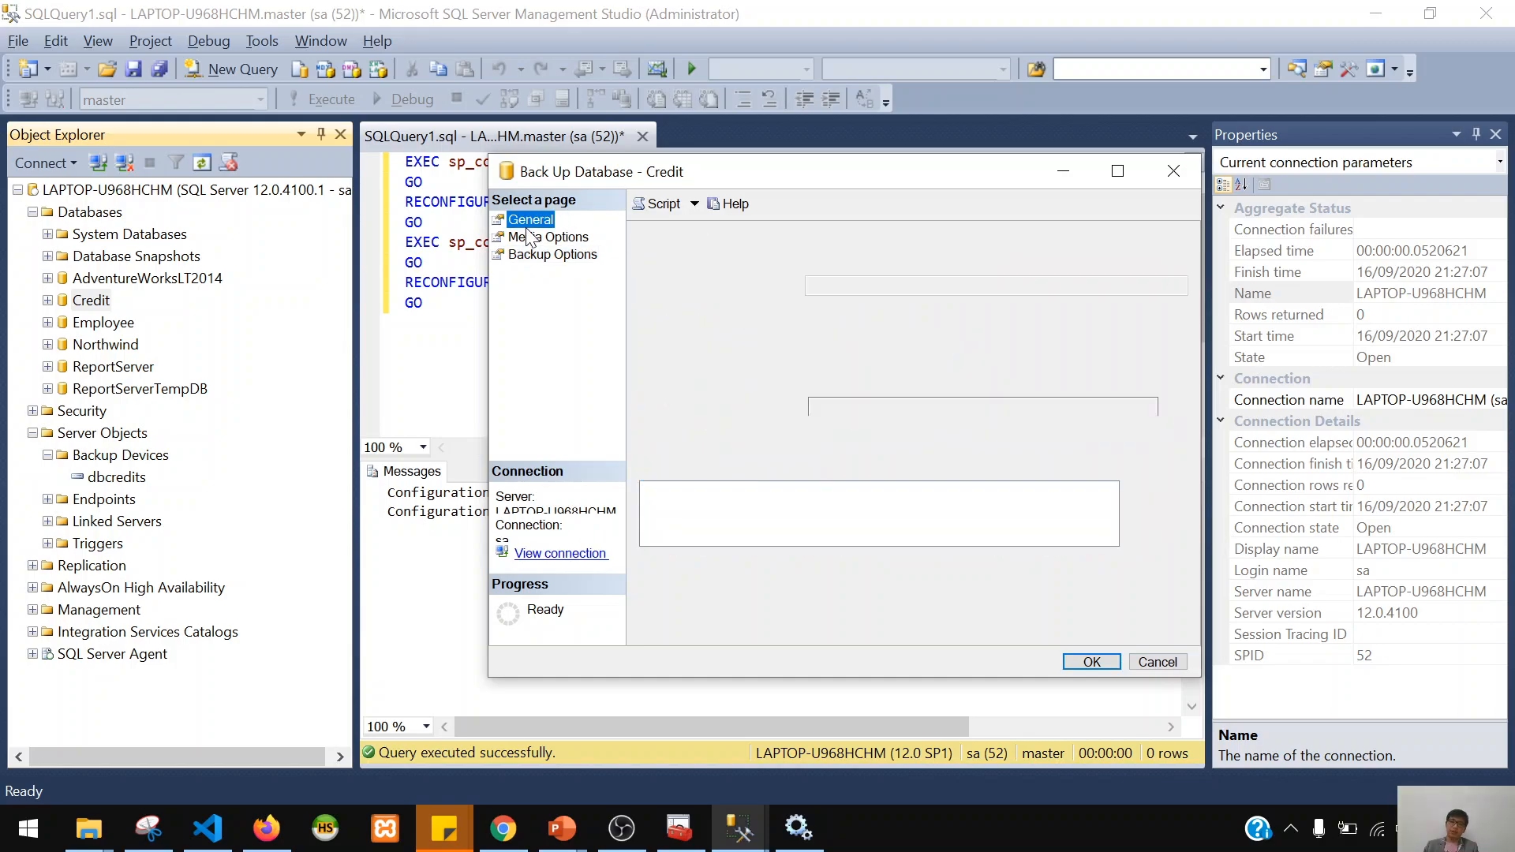
pyautogui.click(540, 237)
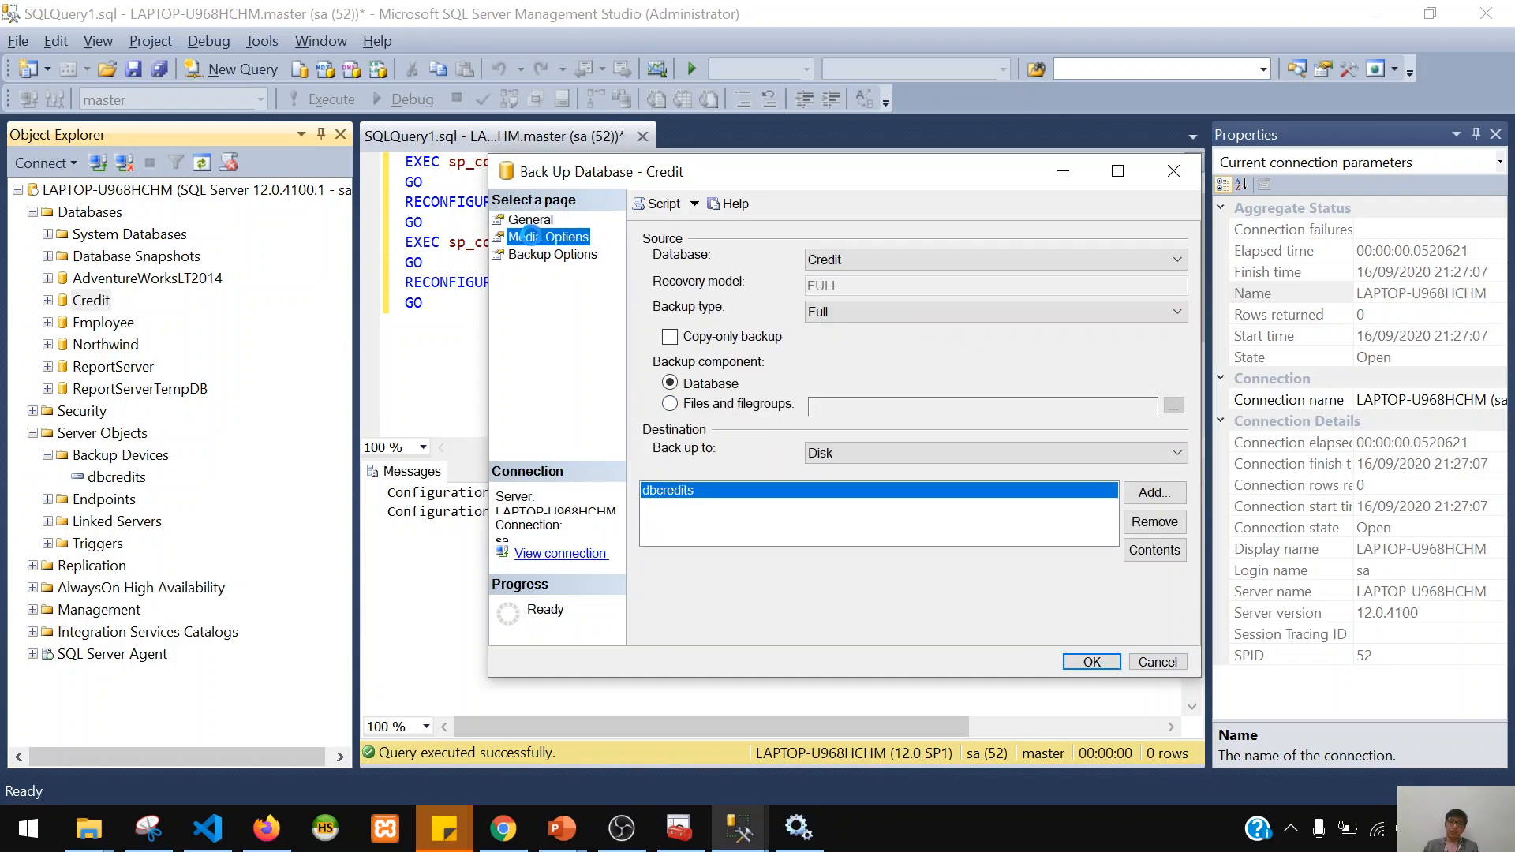
pyautogui.click(545, 254)
pyautogui.click(530, 220)
pyautogui.click(544, 239)
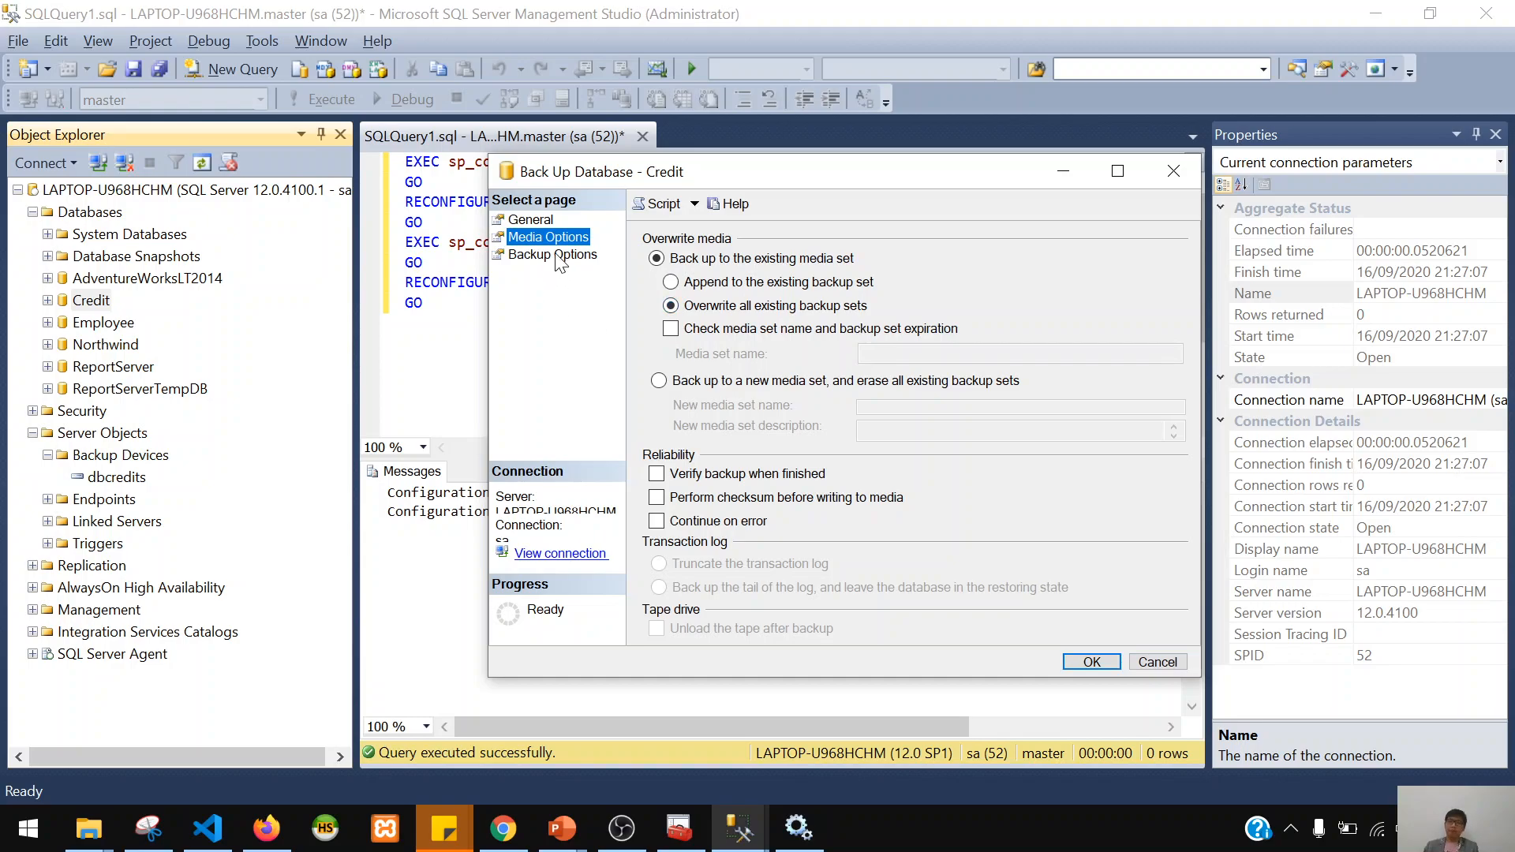
pyautogui.click(590, 261)
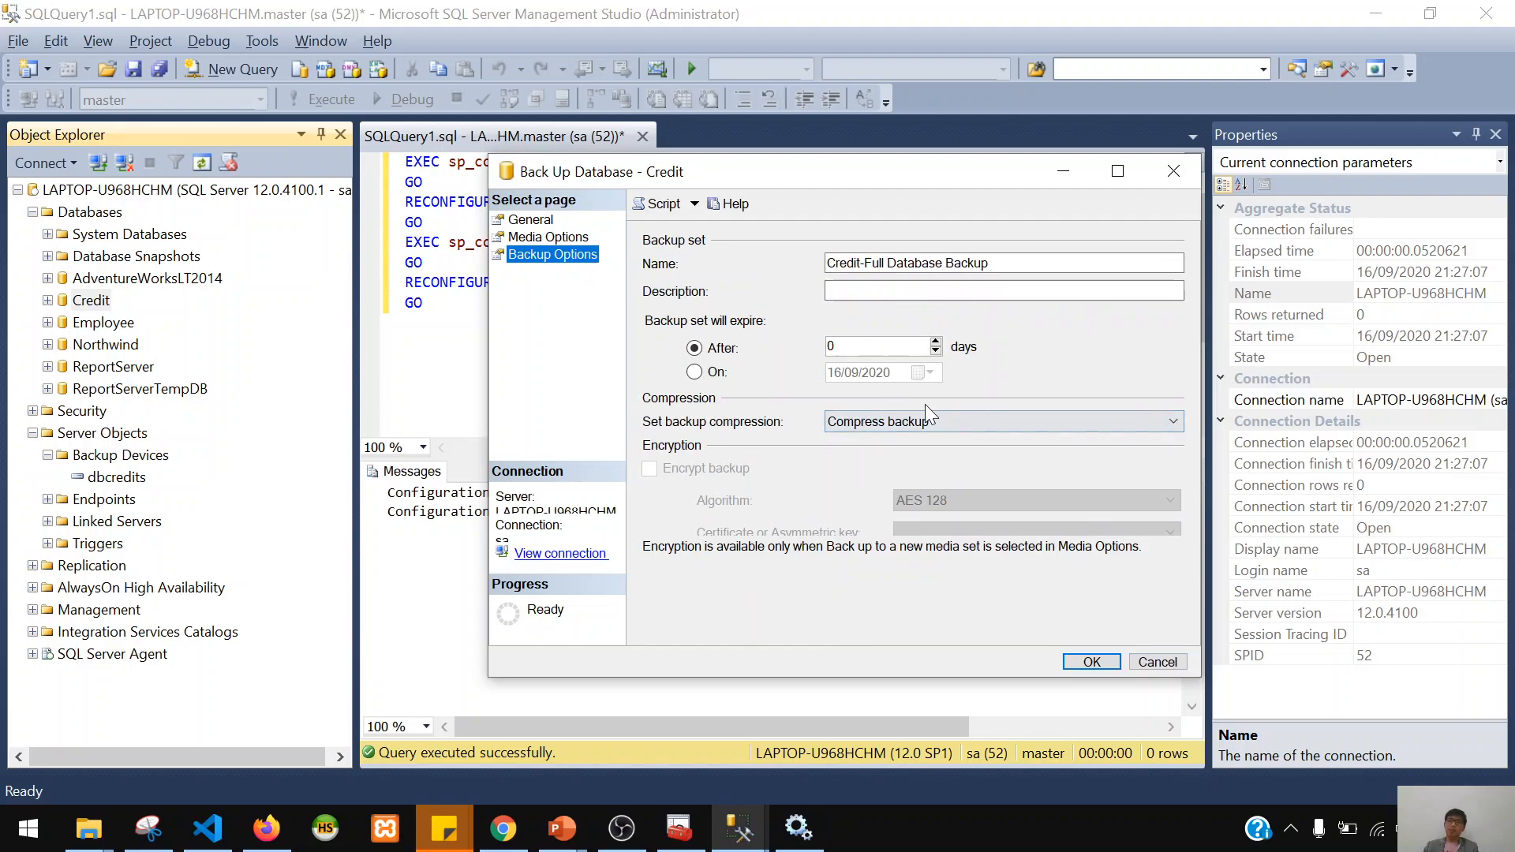
pyautogui.click(1088, 659)
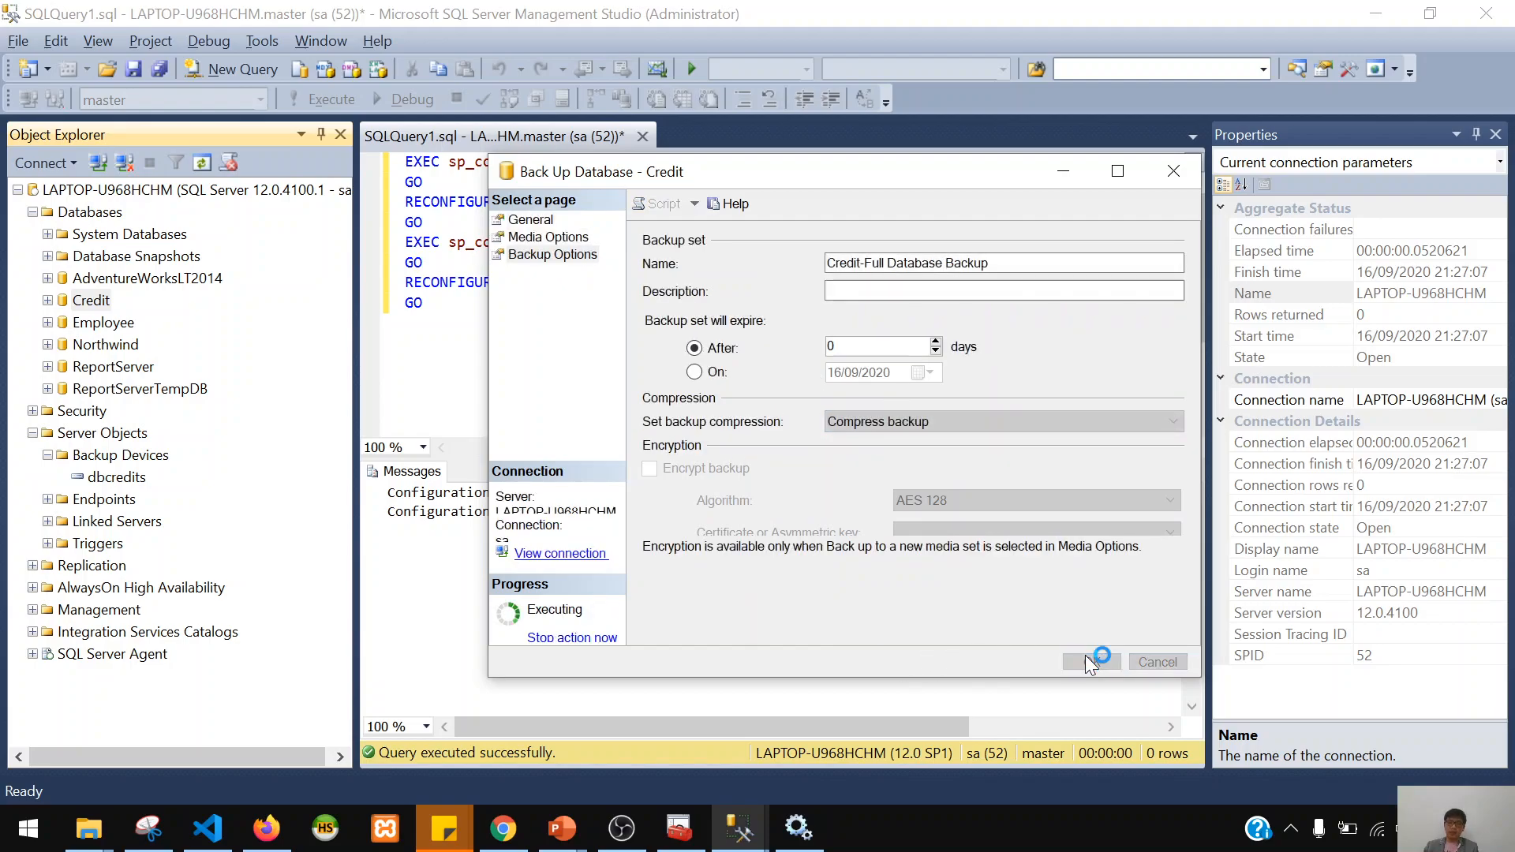
pyautogui.click(1138, 468)
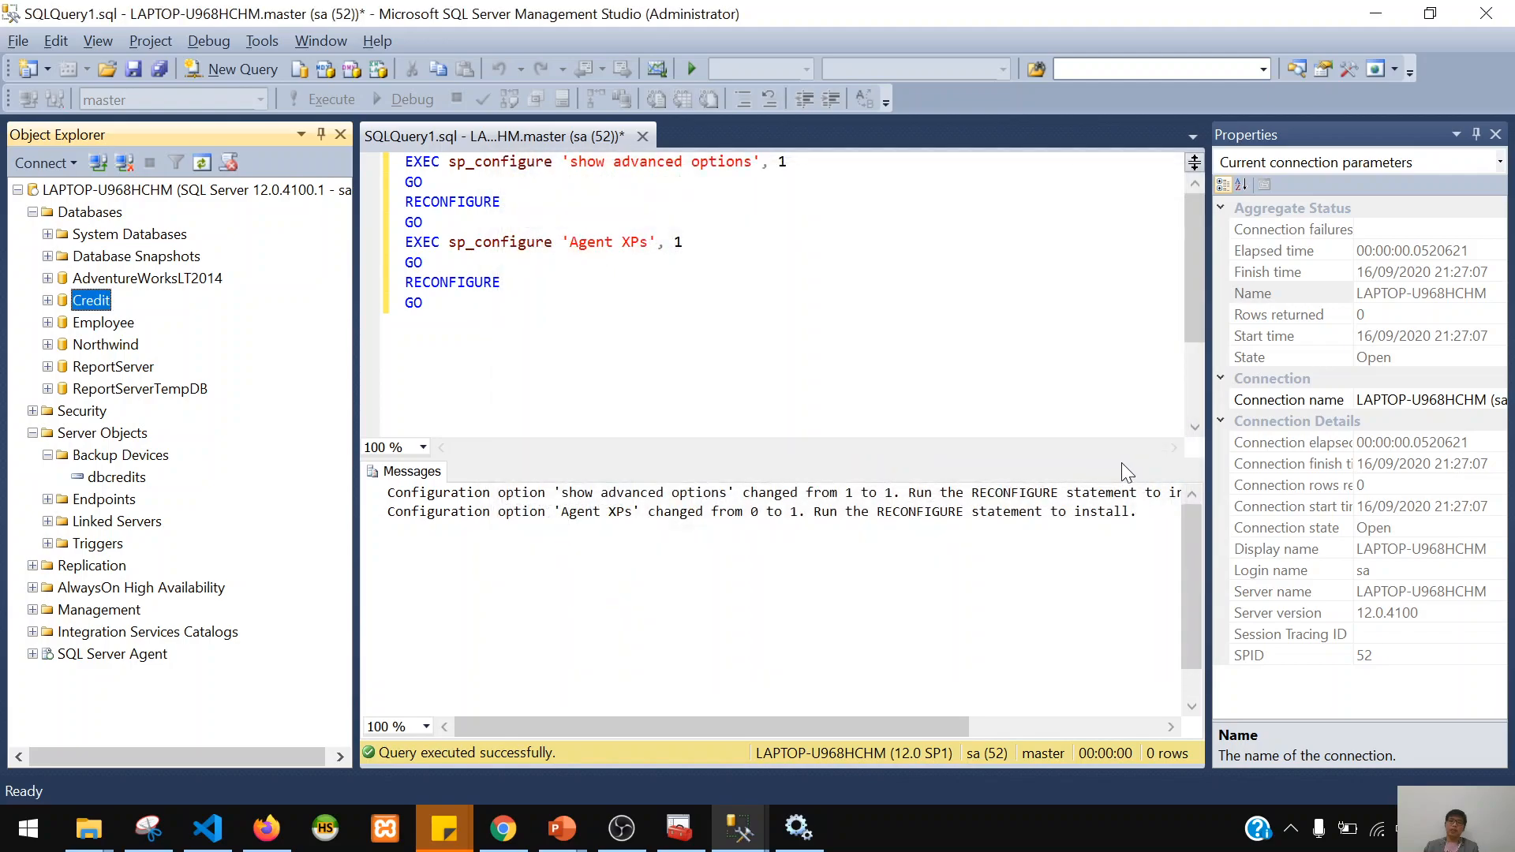
# - Switch to File Explorer and check the generated backup file in the SQLServer folder on drive C
pyautogui.click(89, 829)
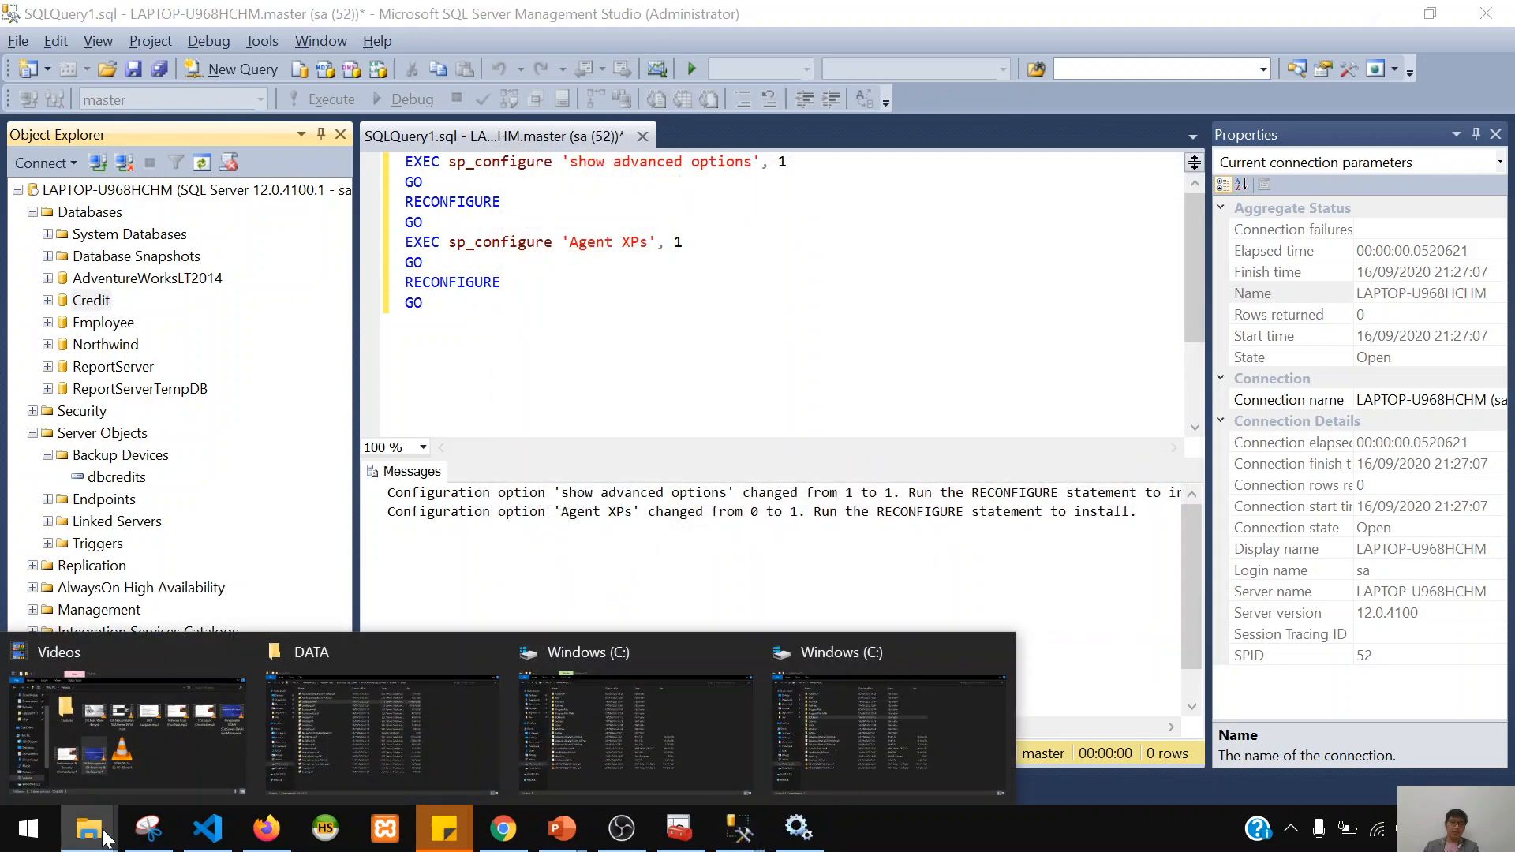
pyautogui.click(622, 685)
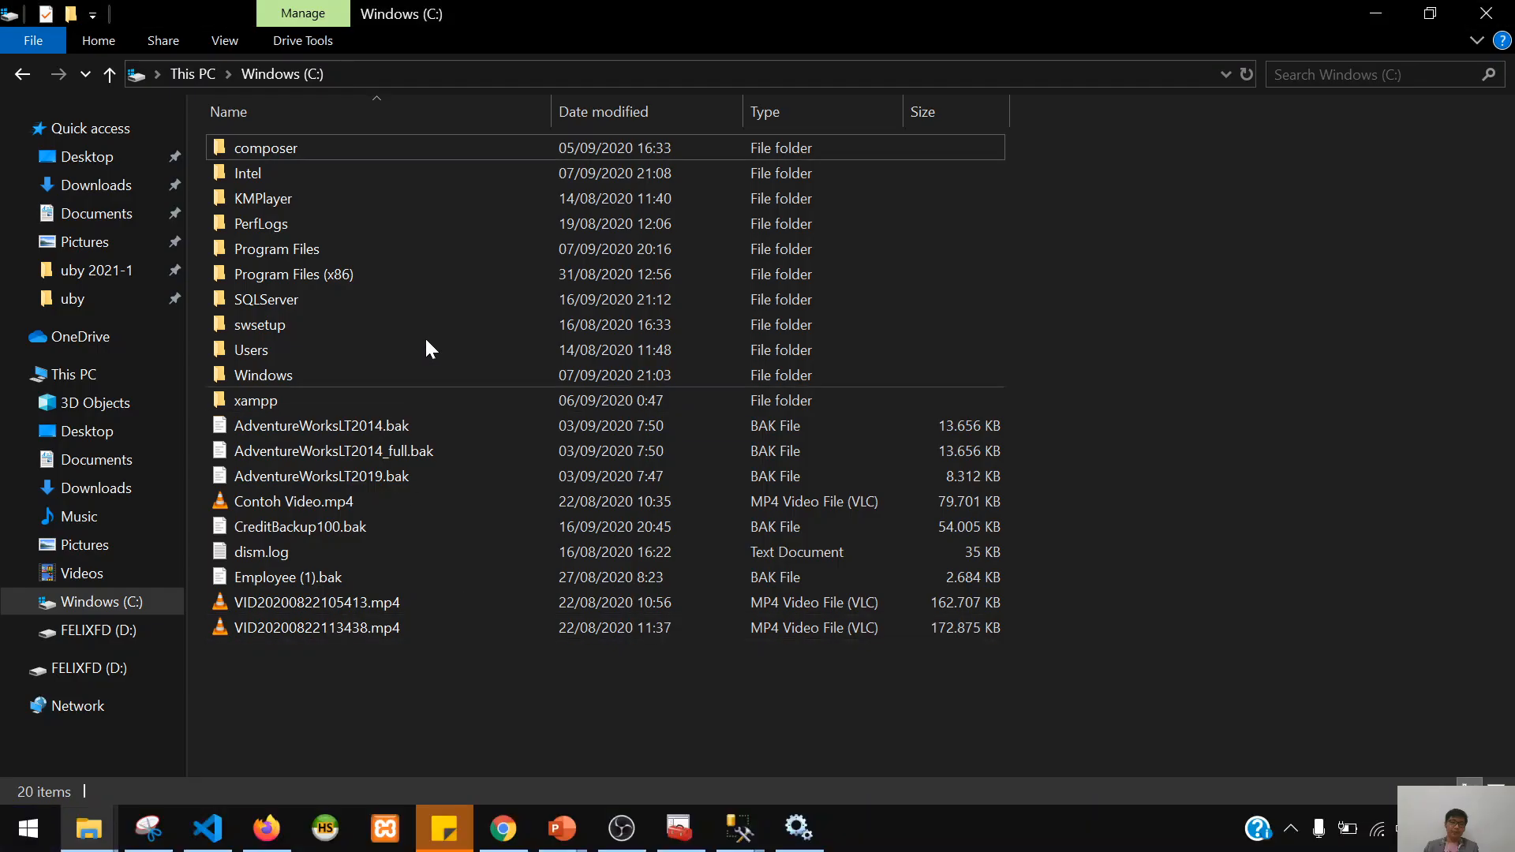
pyautogui.doubleClick(349, 297)
pyautogui.click(297, 152)
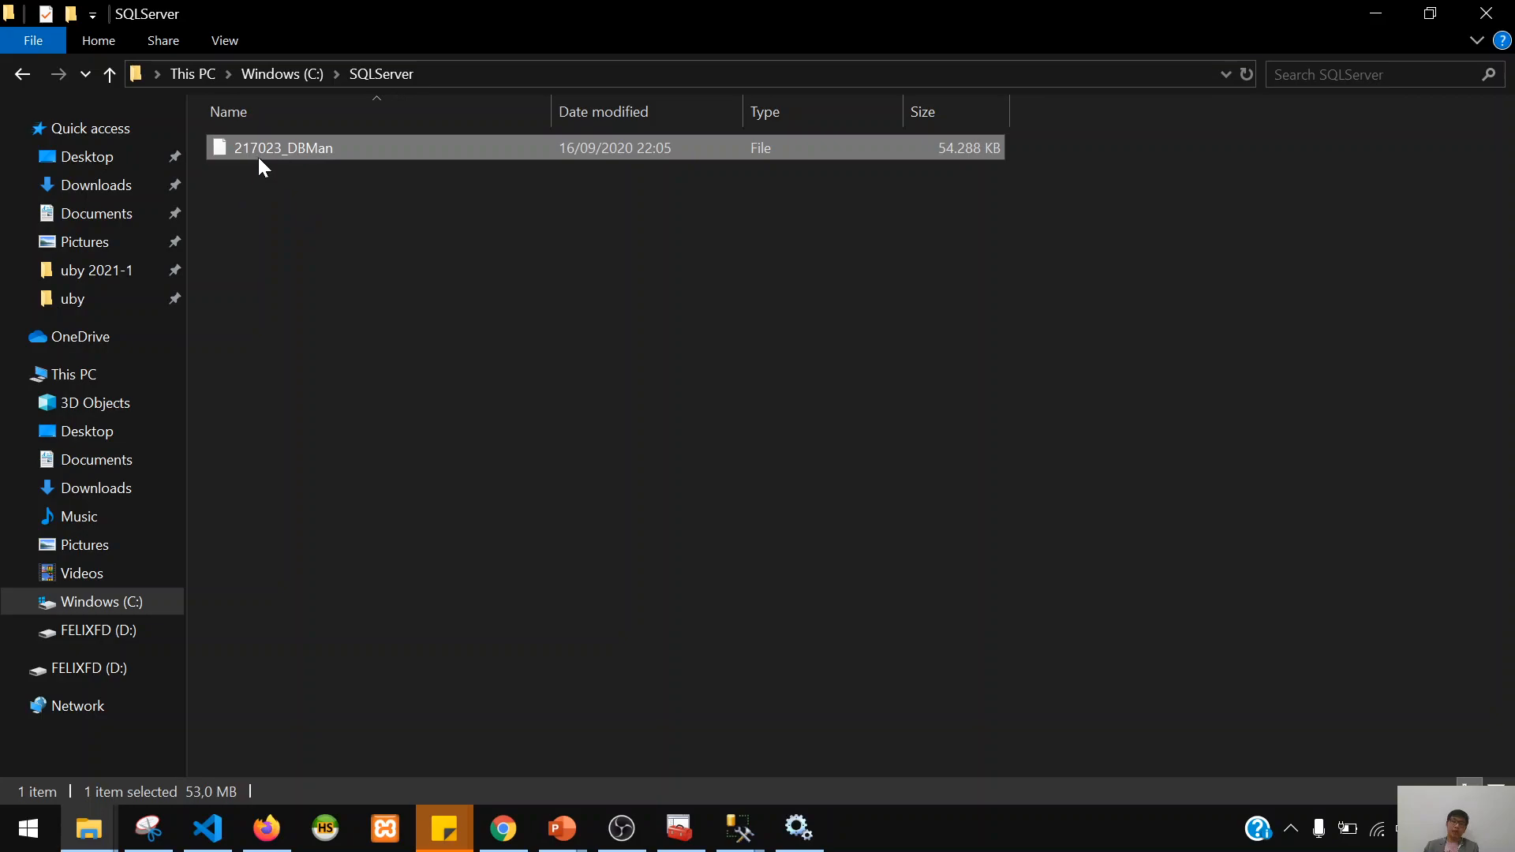
# - Switch to the slide show and advance to the slide on performing a differential backup
pyautogui.hotkey('alt', 'Tab')
pyautogui.hotkey('alt', 'Tab')
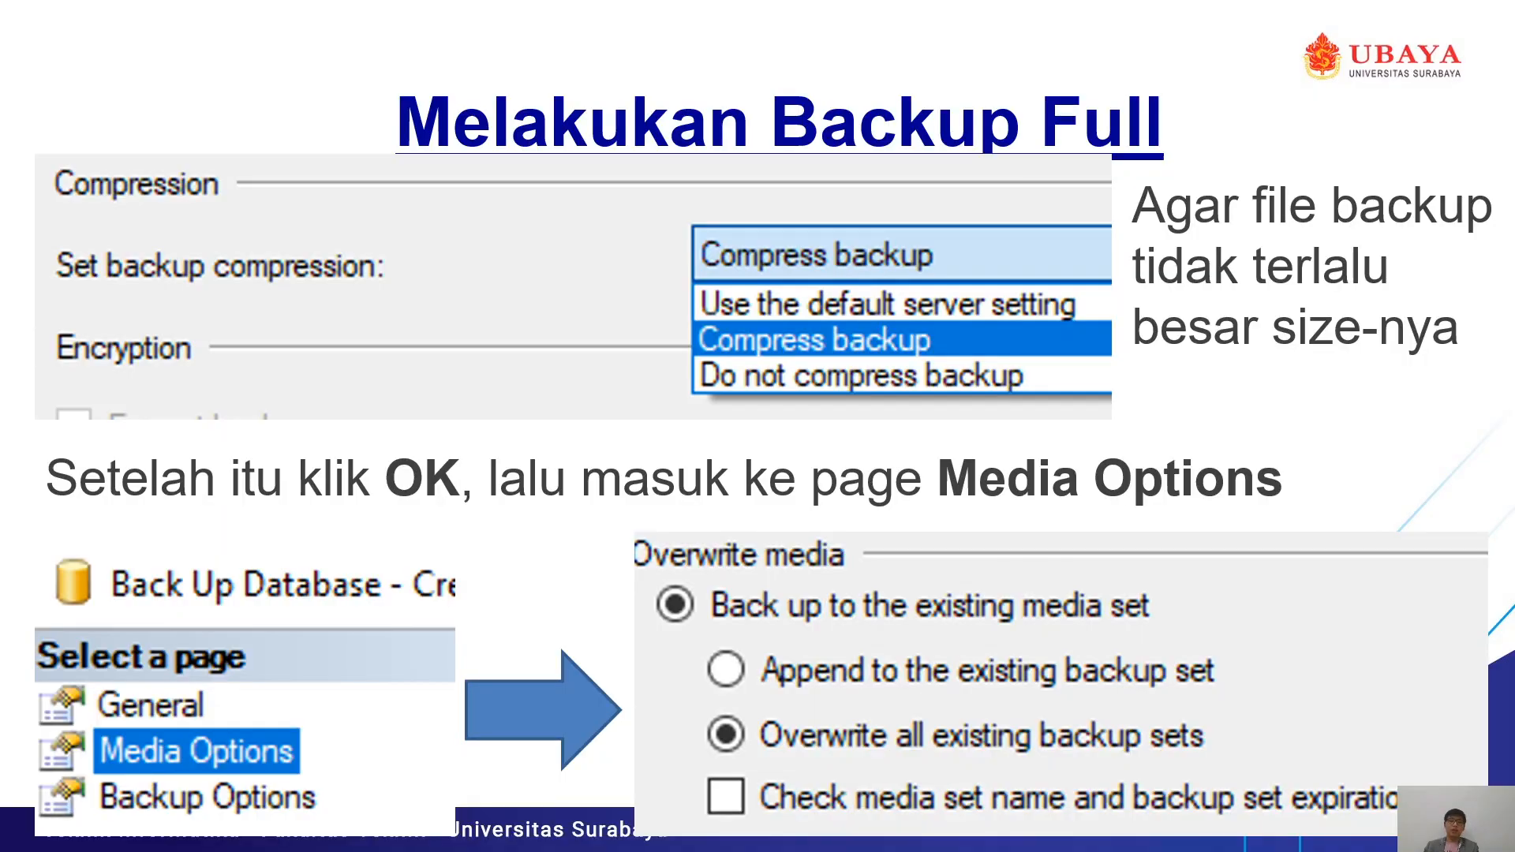
pyautogui.press('Right')
pyautogui.press('Right')
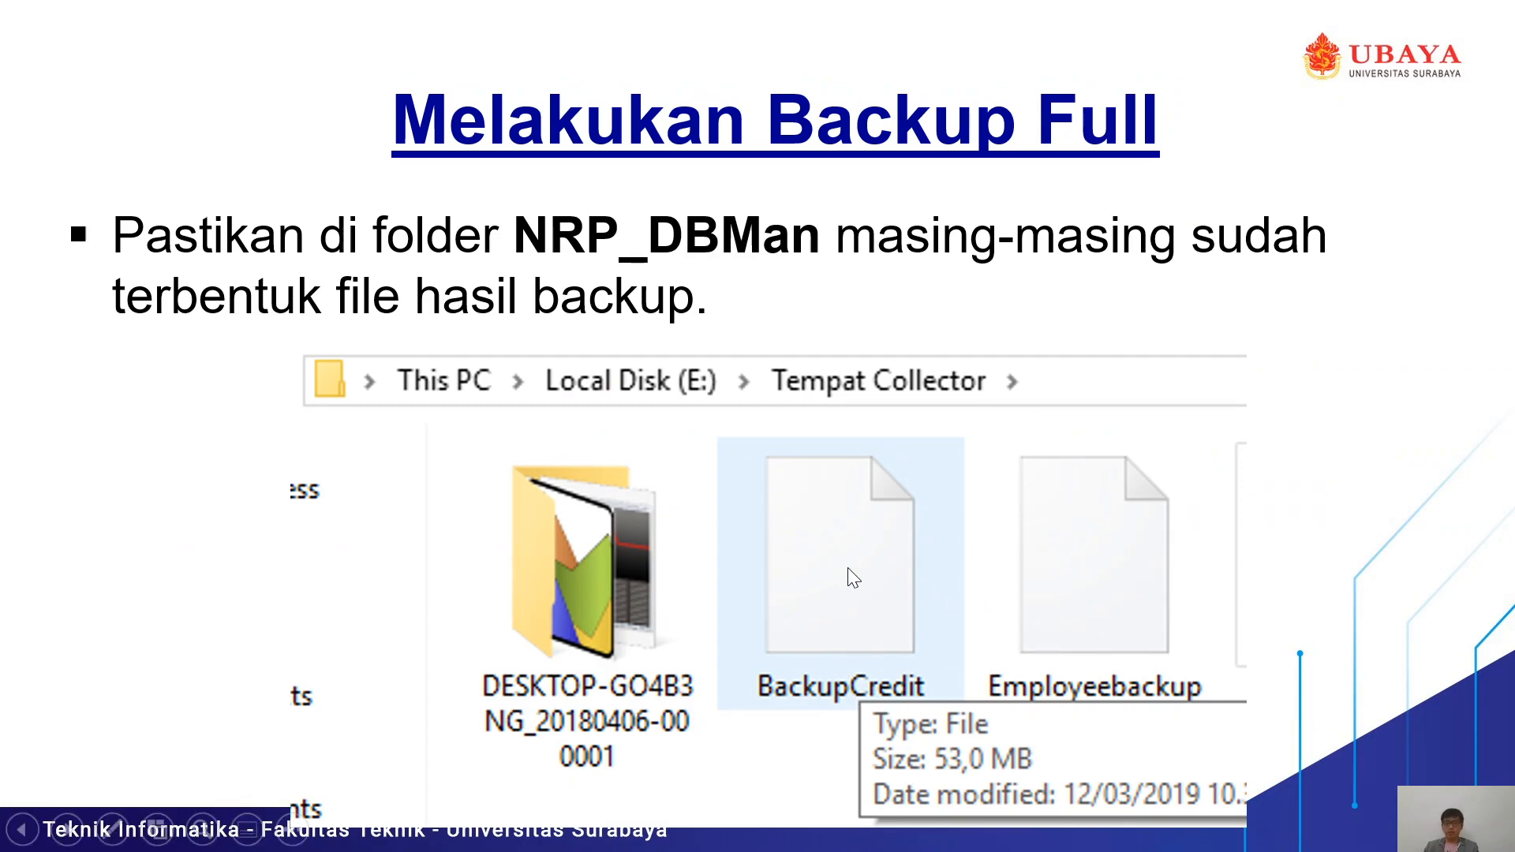
pyautogui.press('Right')
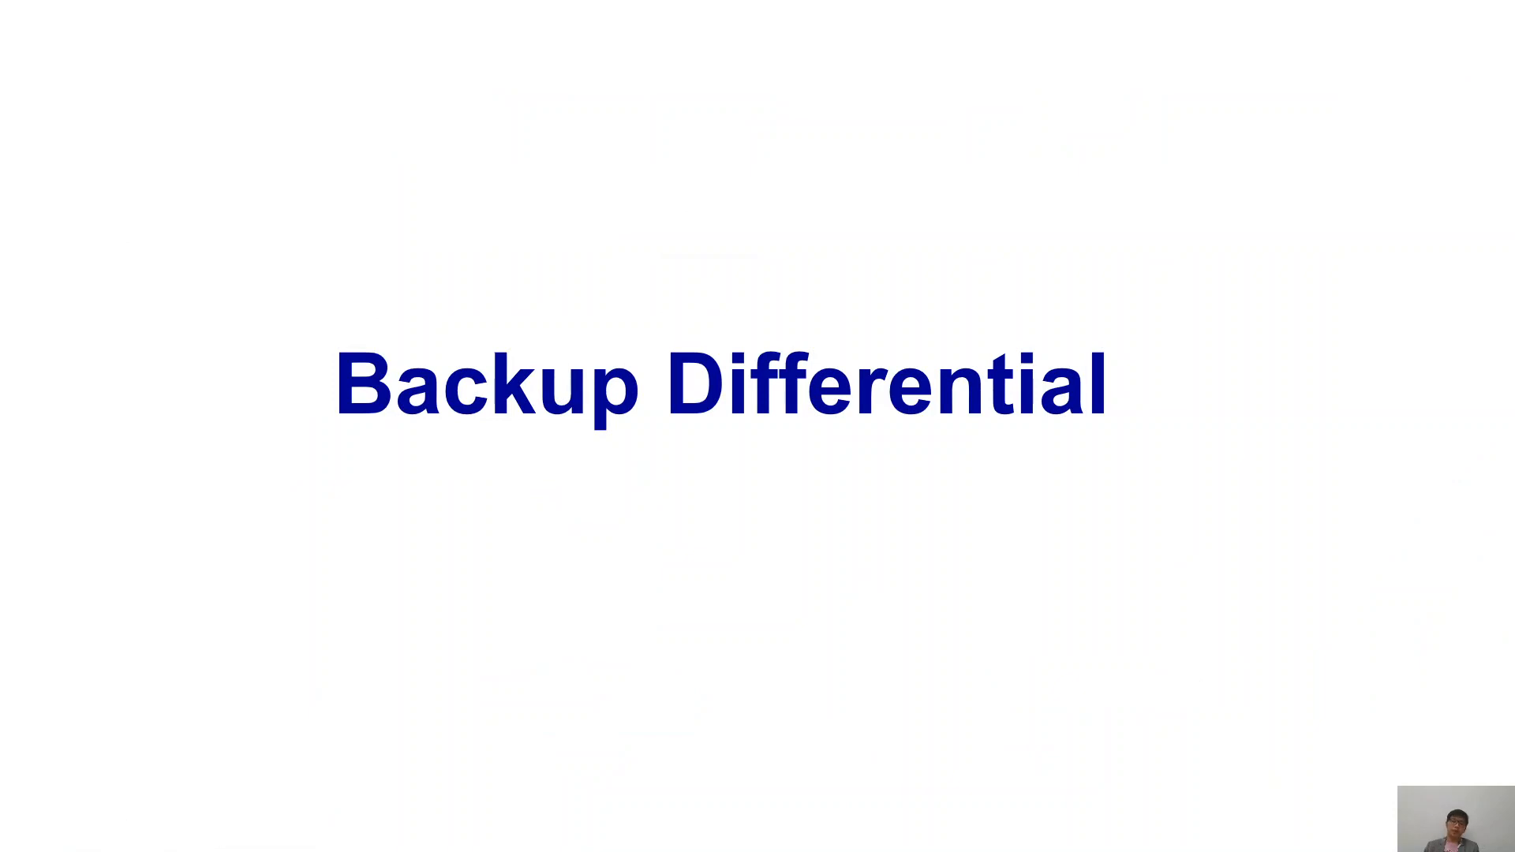
pyautogui.press('Right')
pyautogui.press('Left')
pyautogui.press('Right')
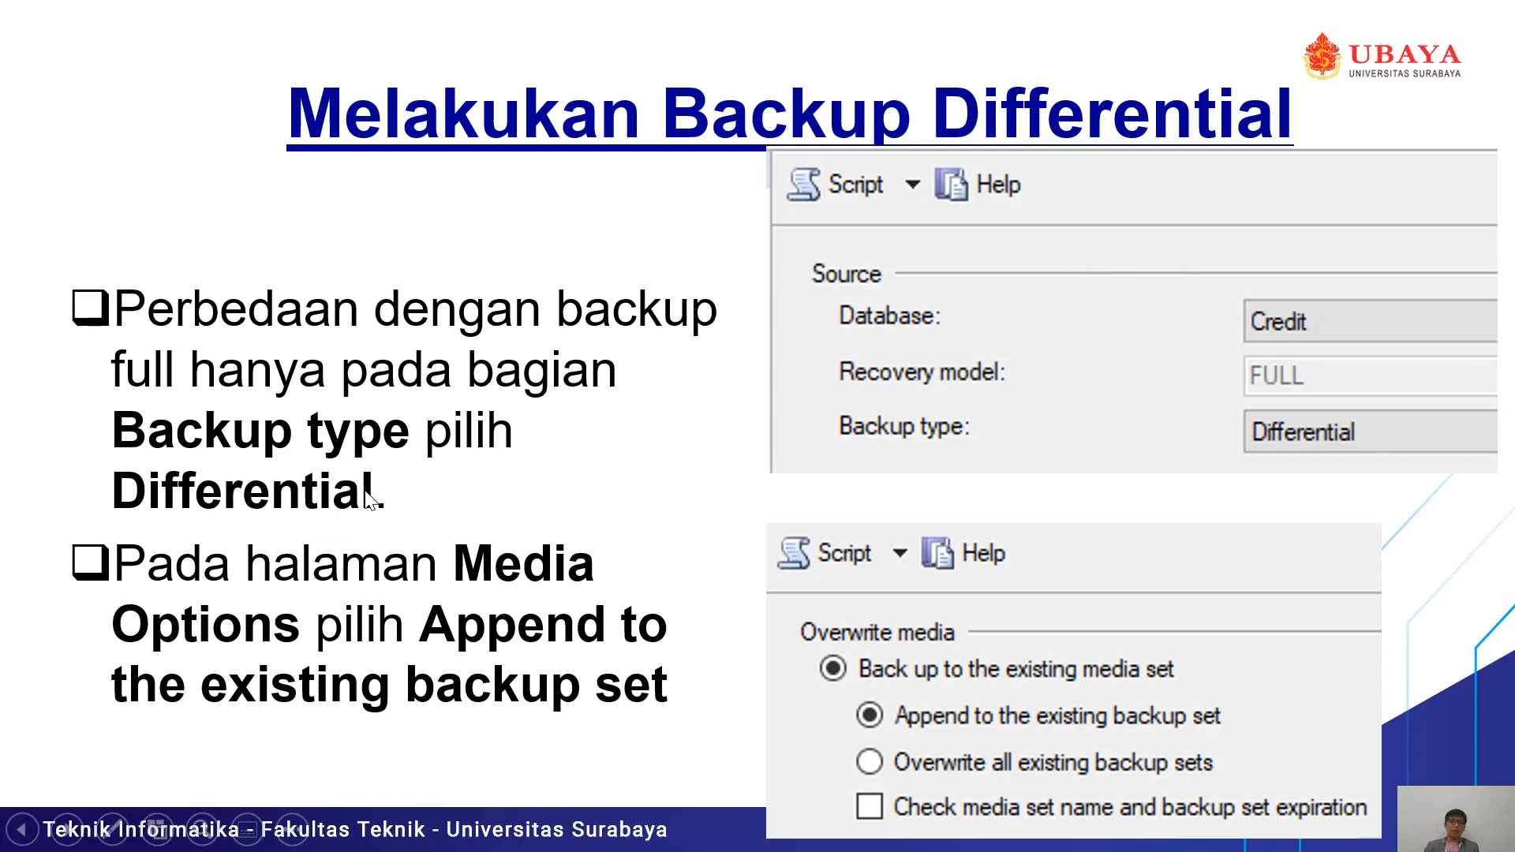
# - Return to SQL Server Management Studio and open the Credit database's properties
pyautogui.hotkey('alt', 'Tab')
pyautogui.hotkey('alt', 'Tab')
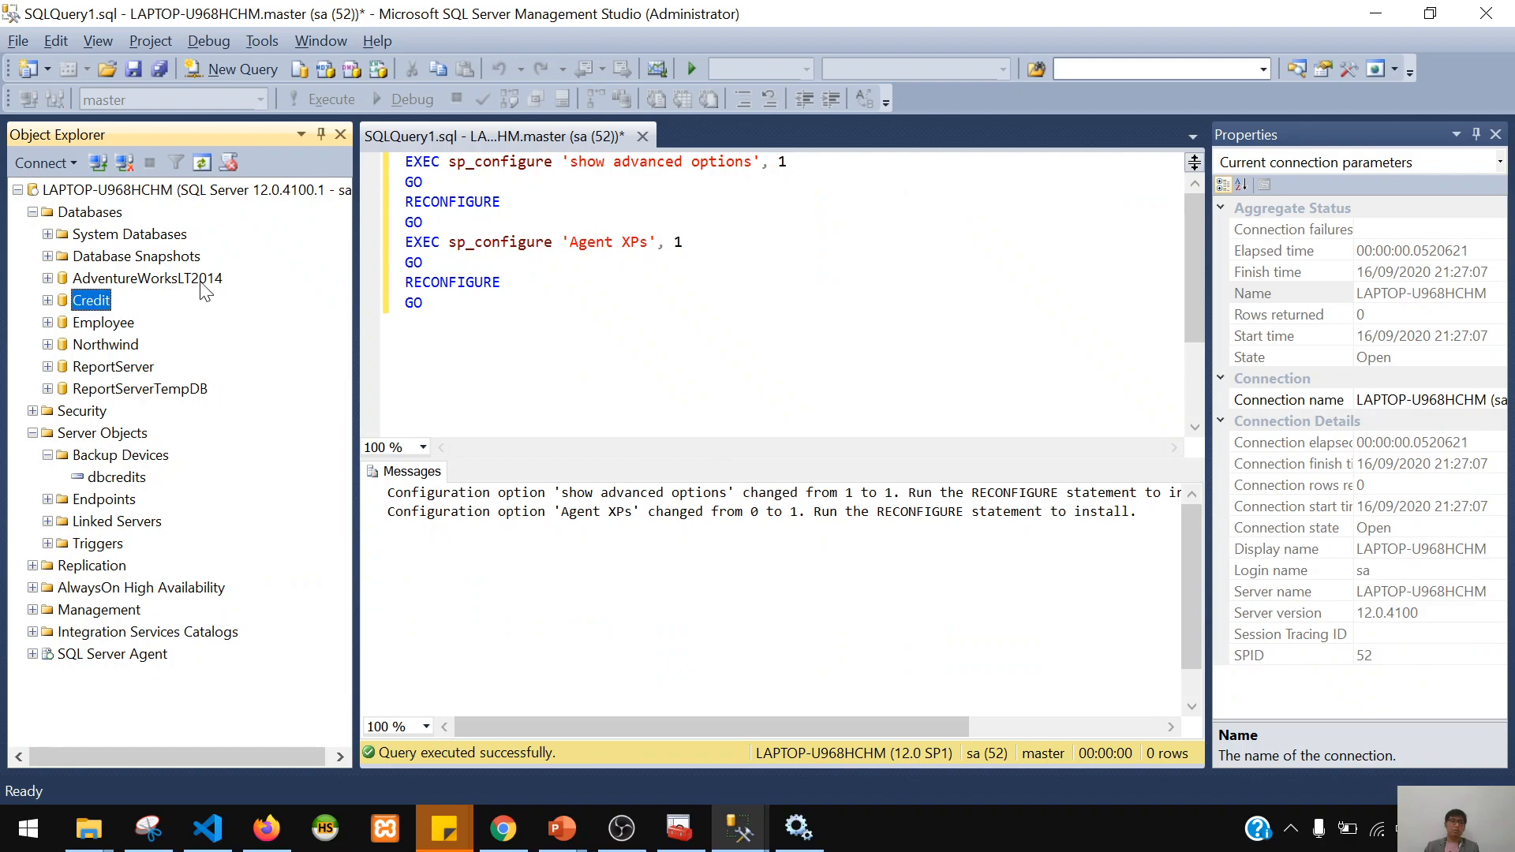
pyautogui.rightClick(95, 300)
pyautogui.click(169, 606)
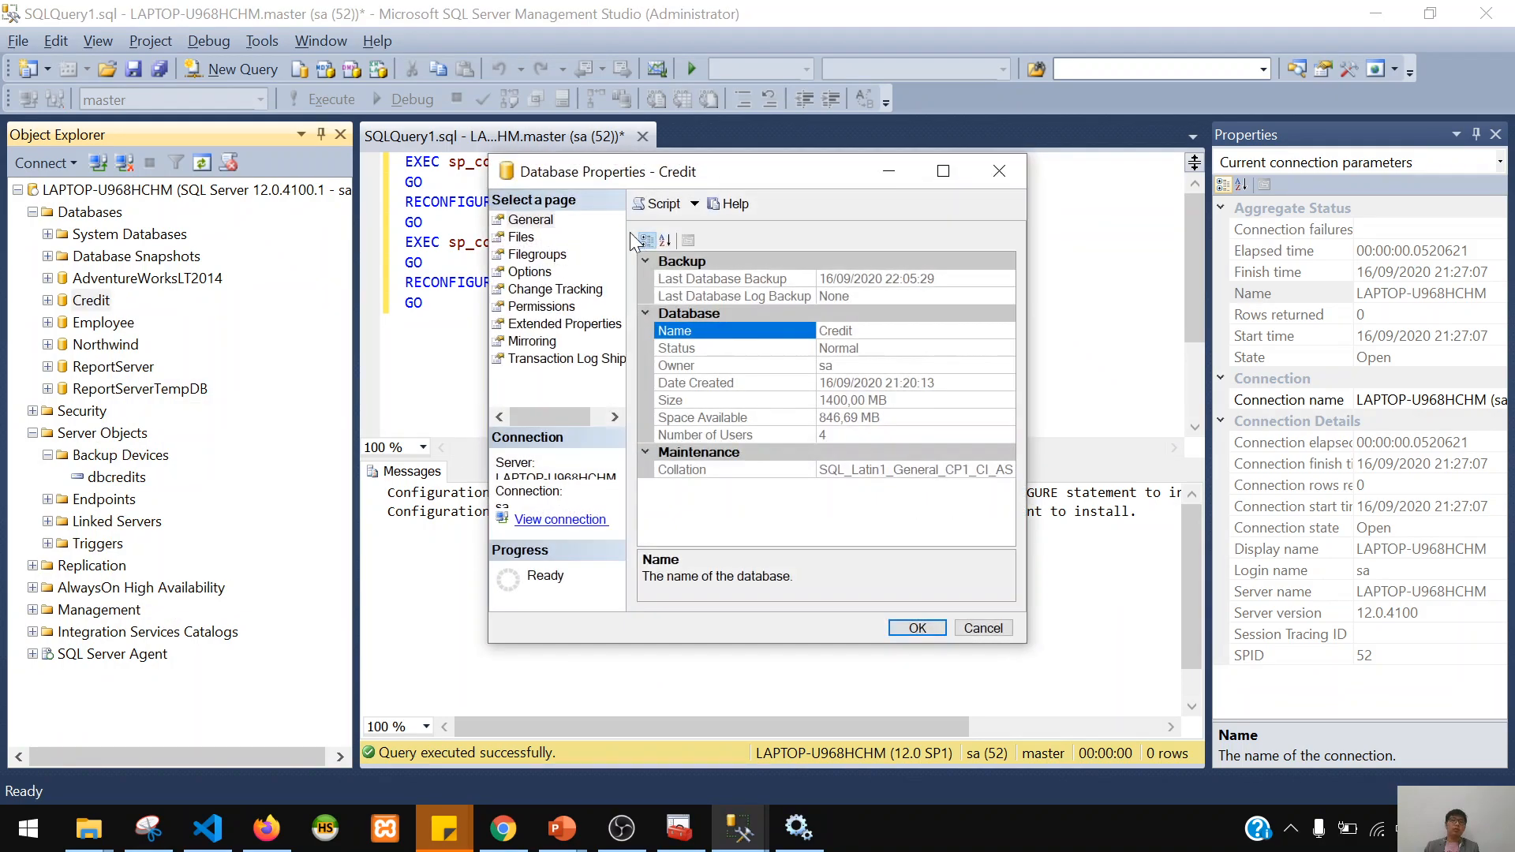
# - View the Options page of the Credit database properties and examine the collation and recovery model settings
pyautogui.click(528, 271)
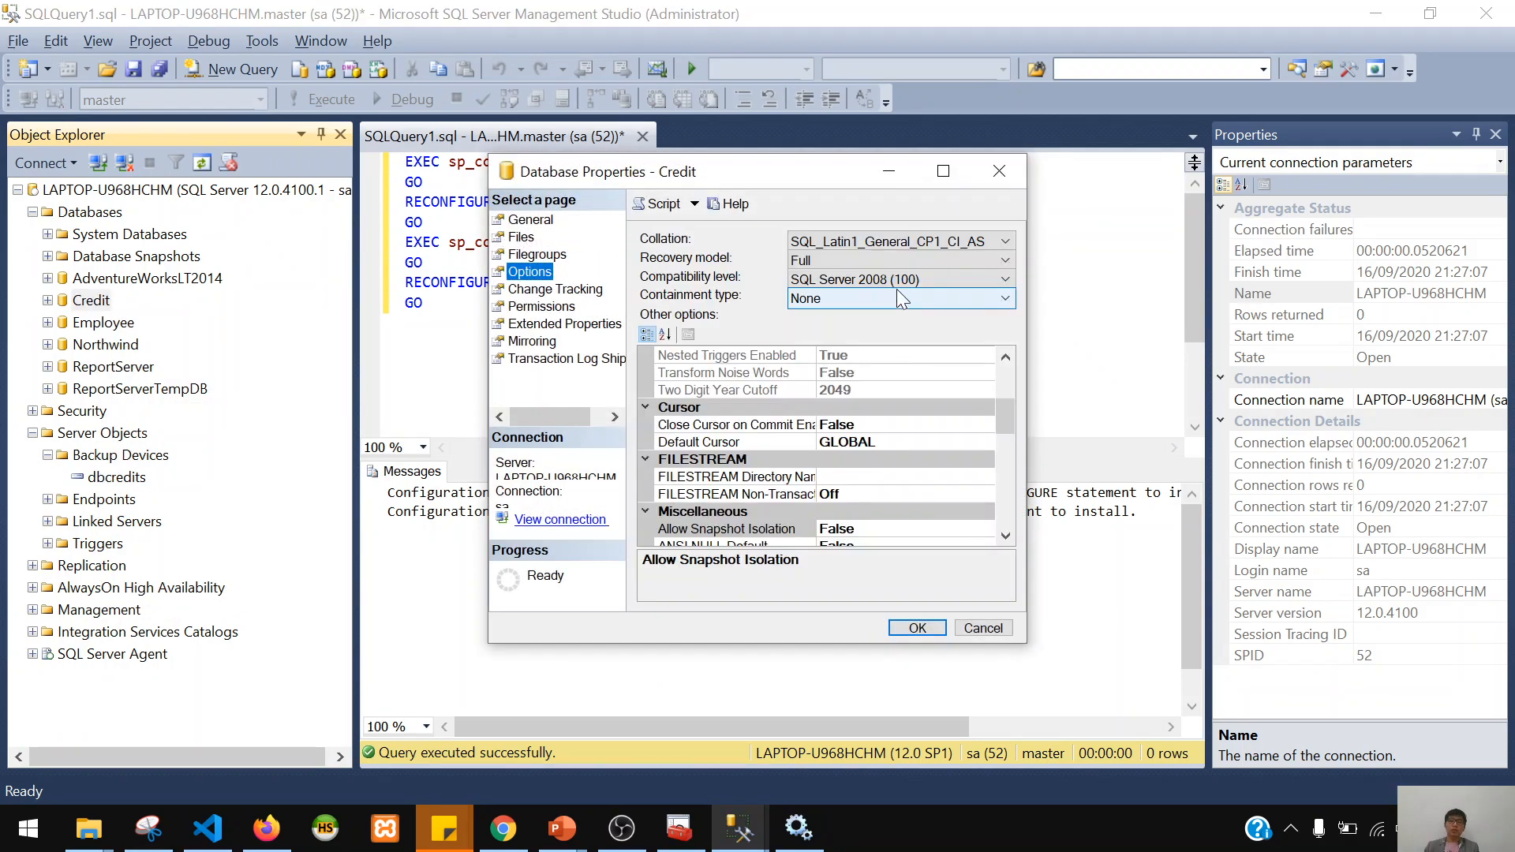
pyautogui.click(917, 247)
pyautogui.click(917, 236)
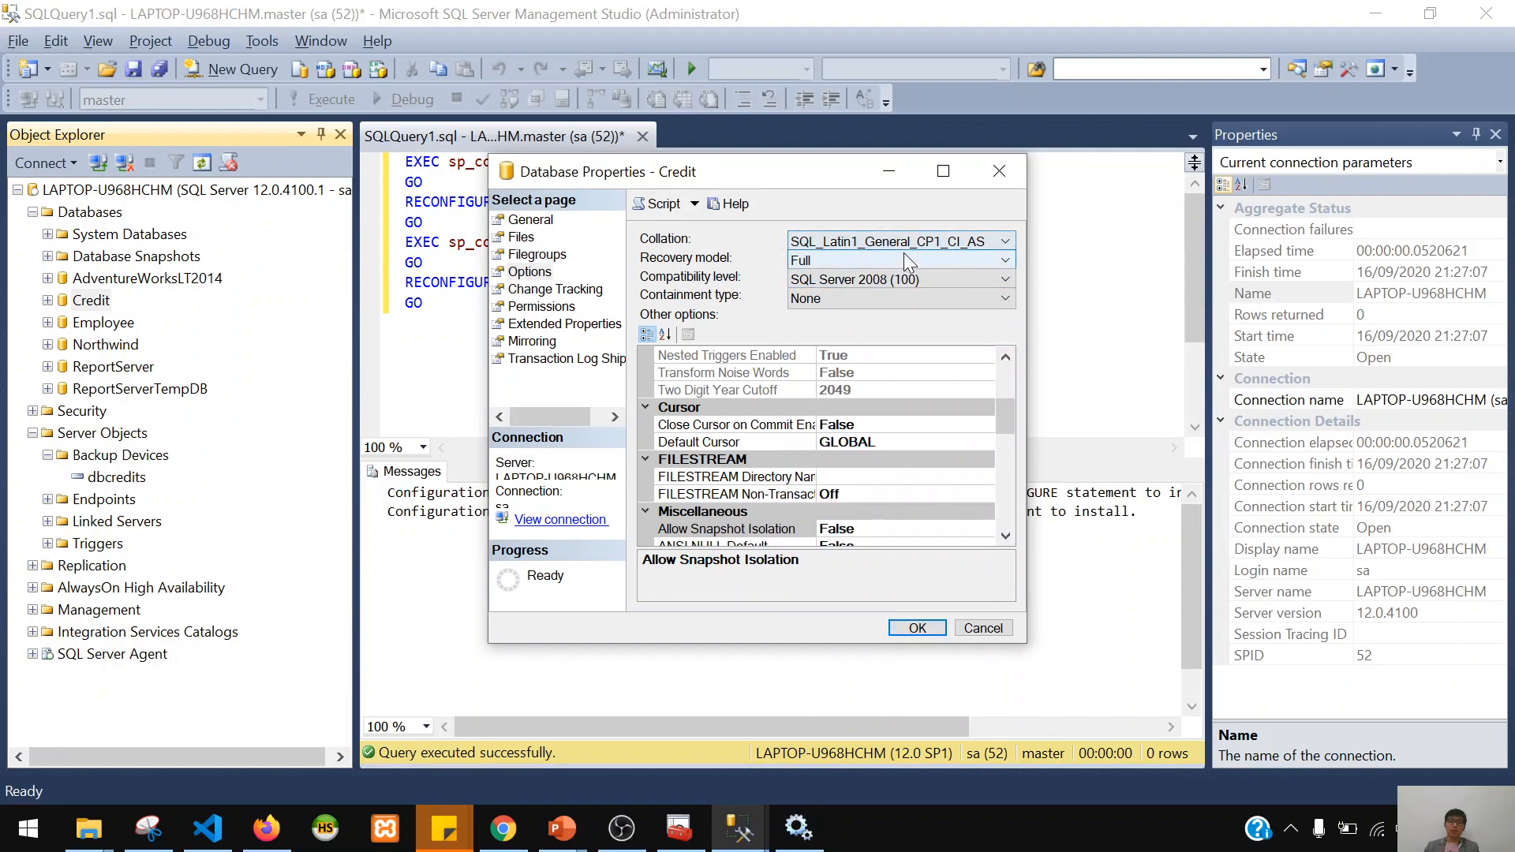
pyautogui.click(905, 257)
pyautogui.click(903, 252)
# - Switch to the slide show to read the differential backup slide, then return to SQL Server Management Studio and close the Credit properties
pyautogui.hotkey('alt', 'Tab')
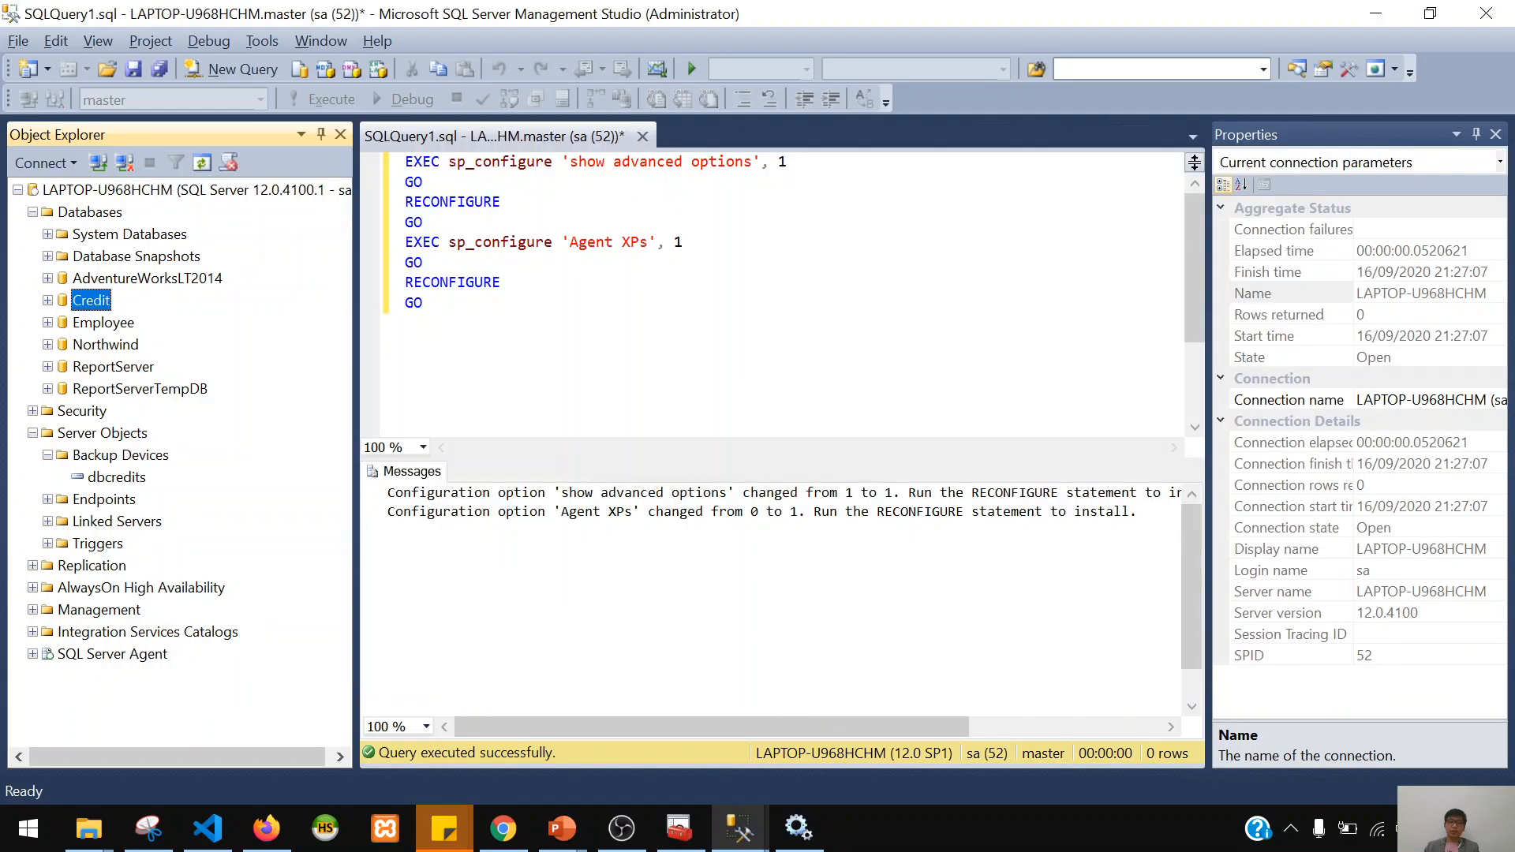
pyautogui.hotkey('alt', 'Tab')
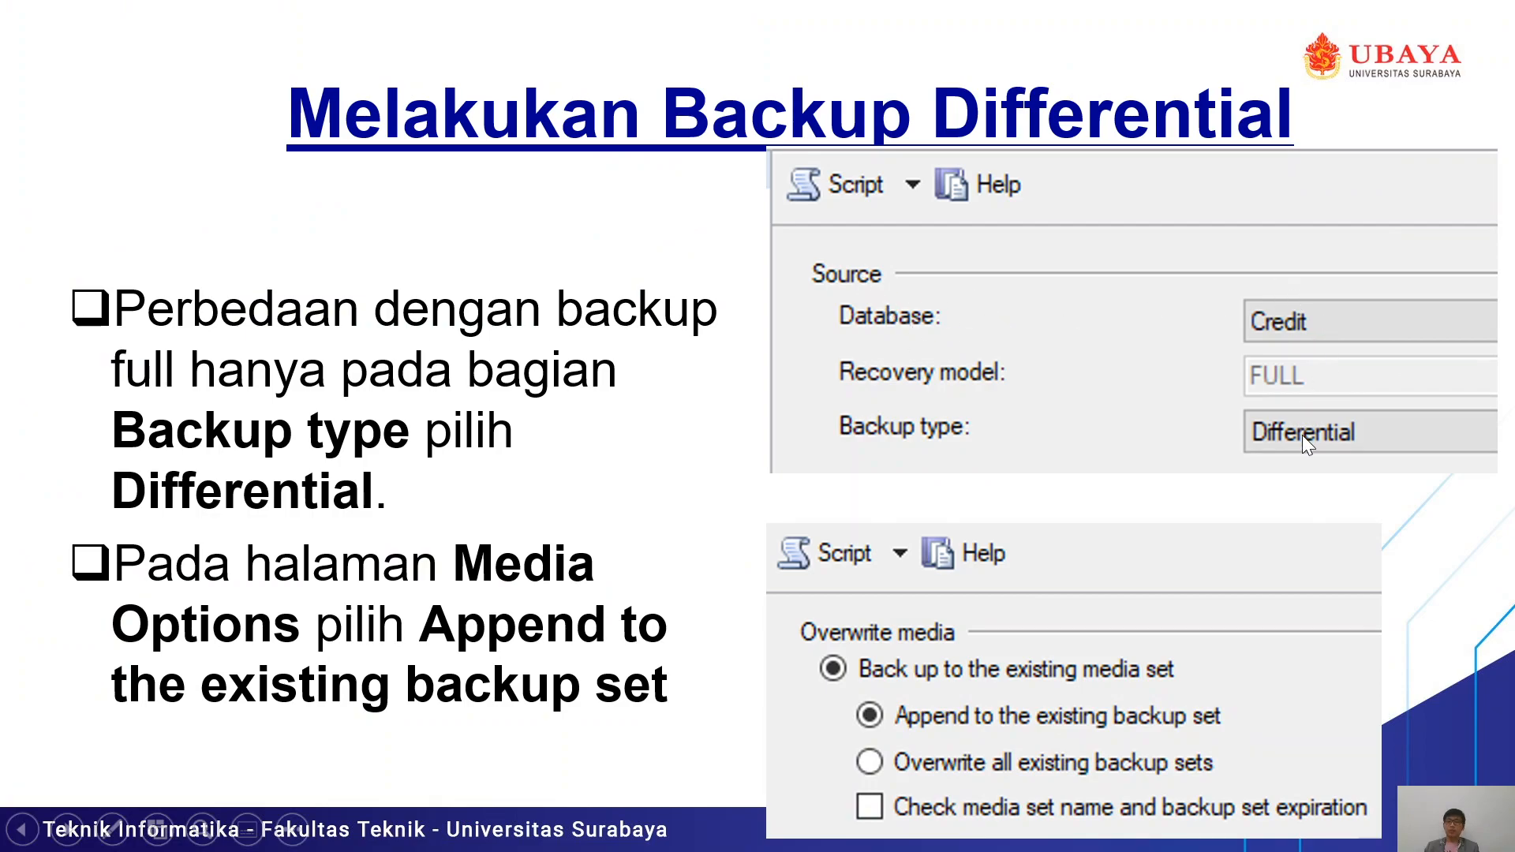
pyautogui.hotkey('alt', 'Tab')
pyautogui.hotkey('alt', 'Tab')
pyautogui.hotkey('alt', 'Tab')
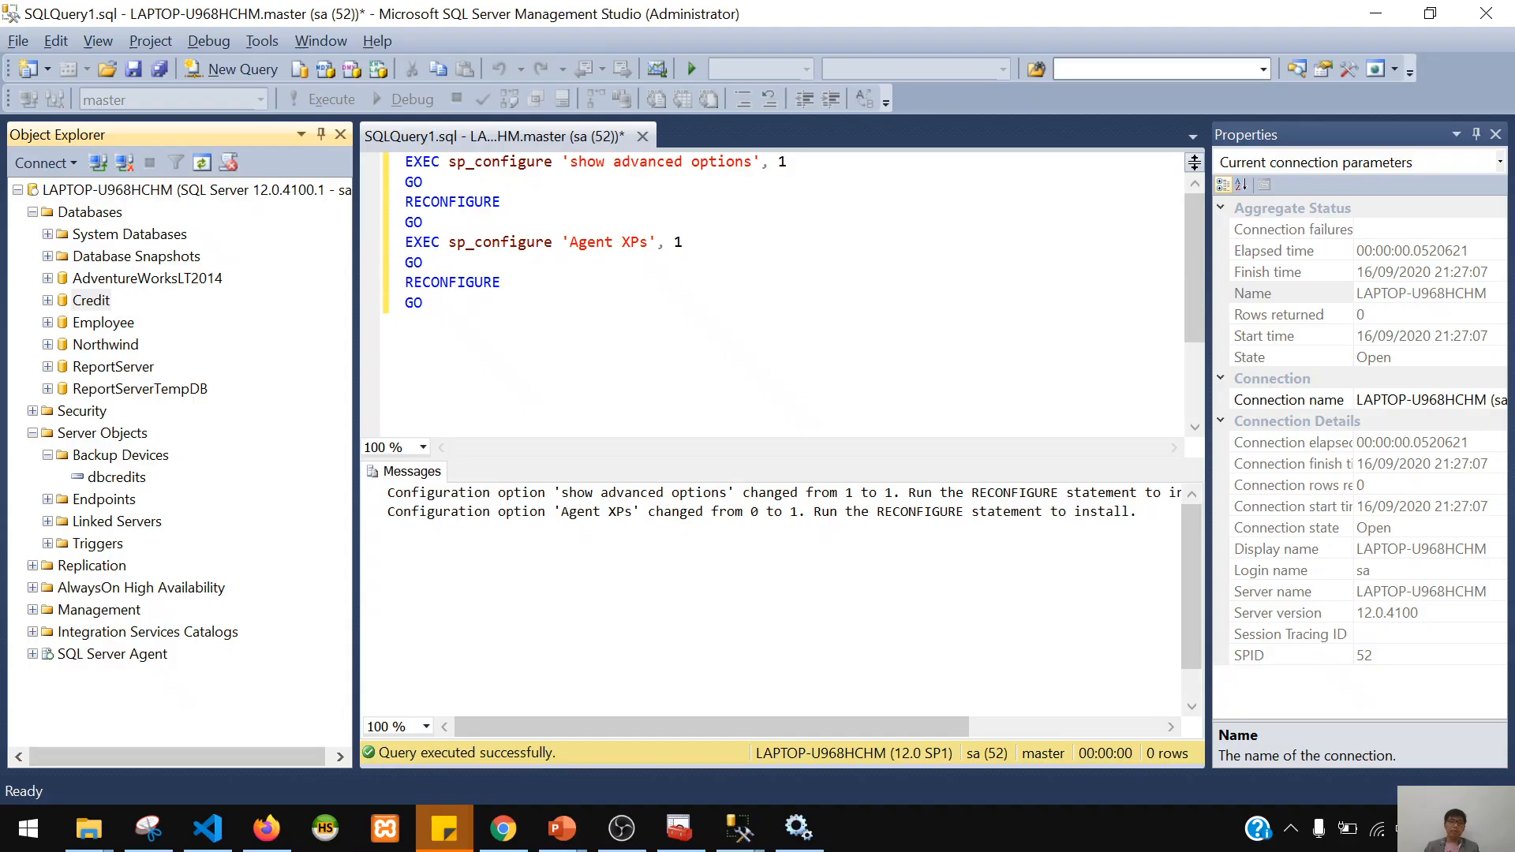
pyautogui.hotkey('alt', 'Tab')
pyautogui.hotkey('alt', 'Tab')
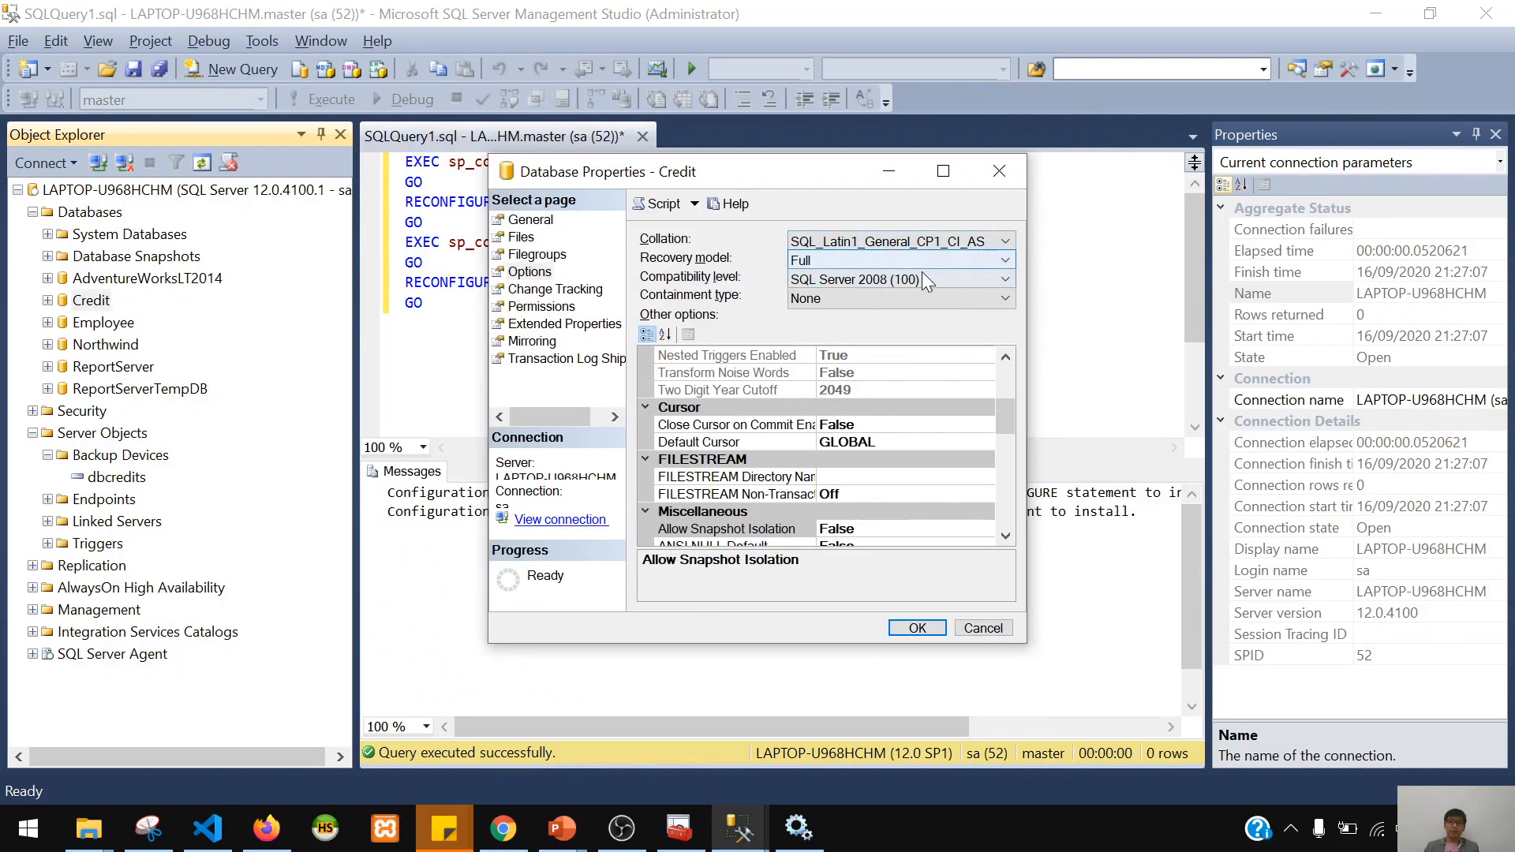
pyautogui.click(998, 172)
# - Open the backup task for the Credit database and set the backup type to Differential
pyautogui.rightClick(93, 300)
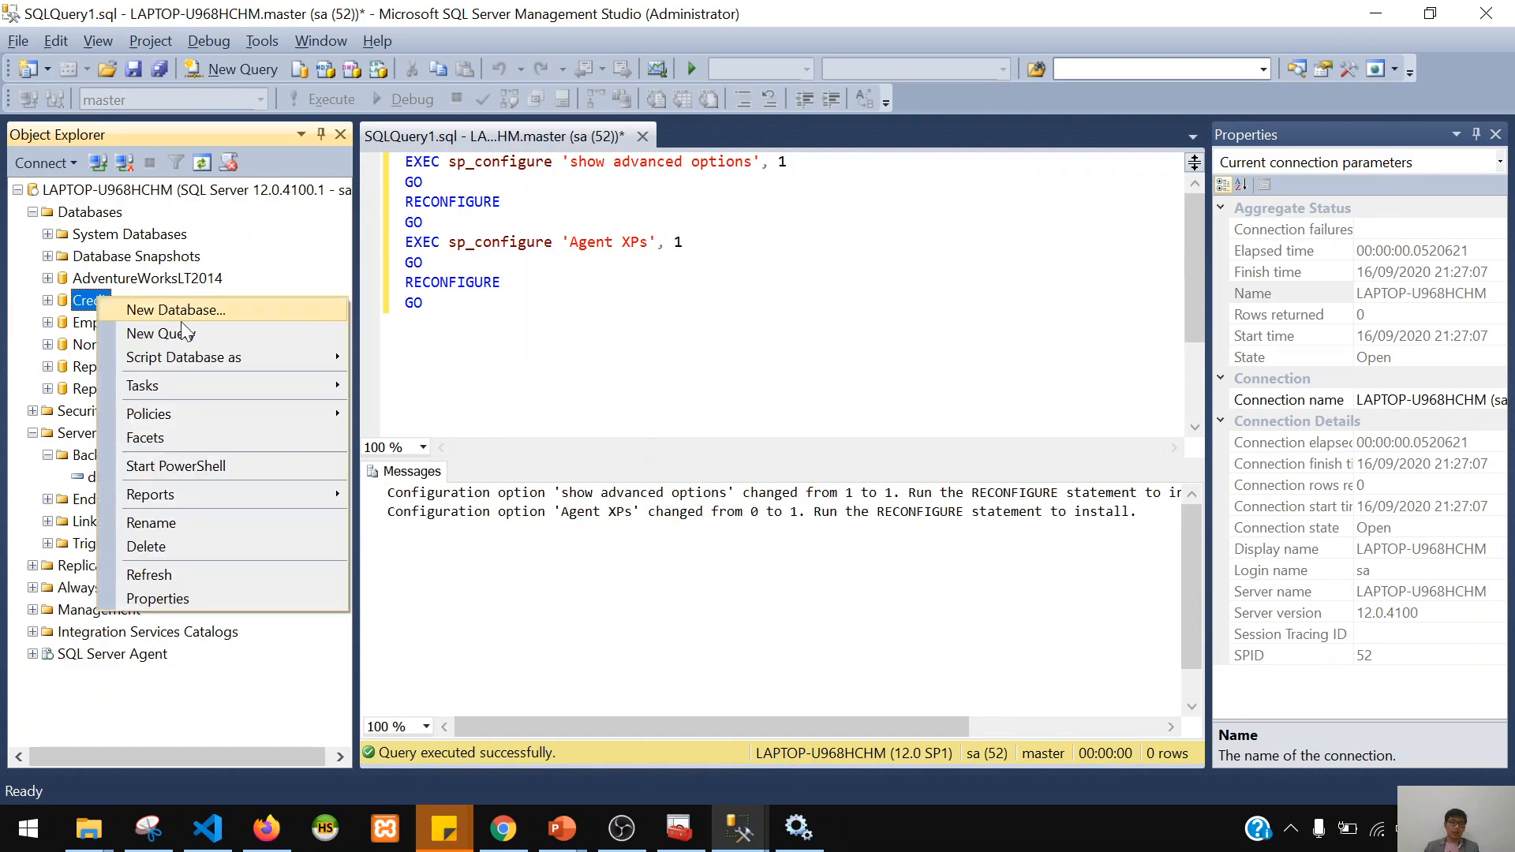
pyautogui.moveTo(270, 387)
pyautogui.click(423, 384)
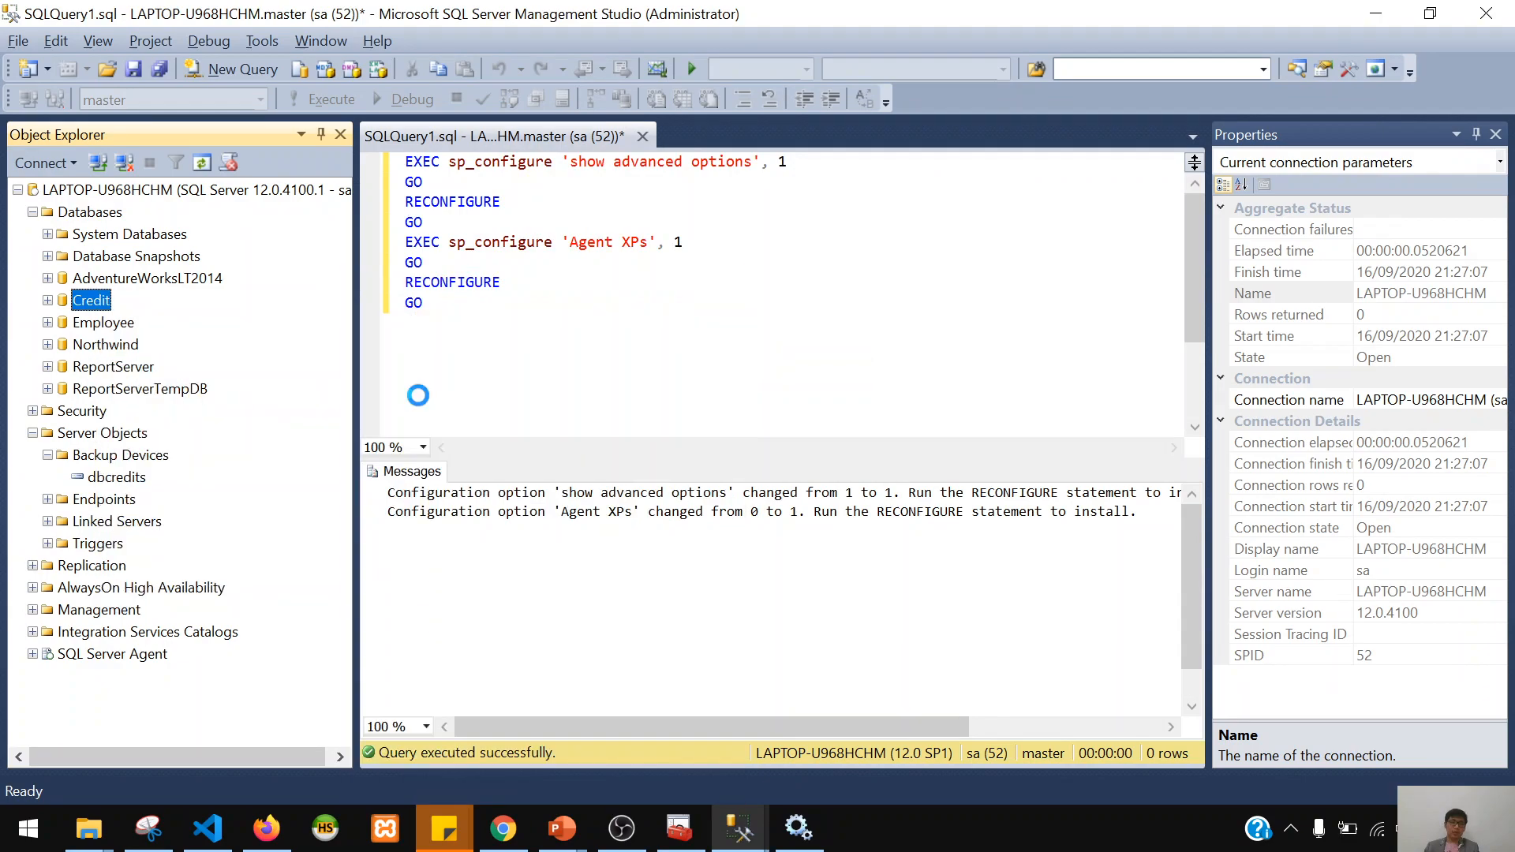
pyautogui.click(836, 311)
pyautogui.click(852, 345)
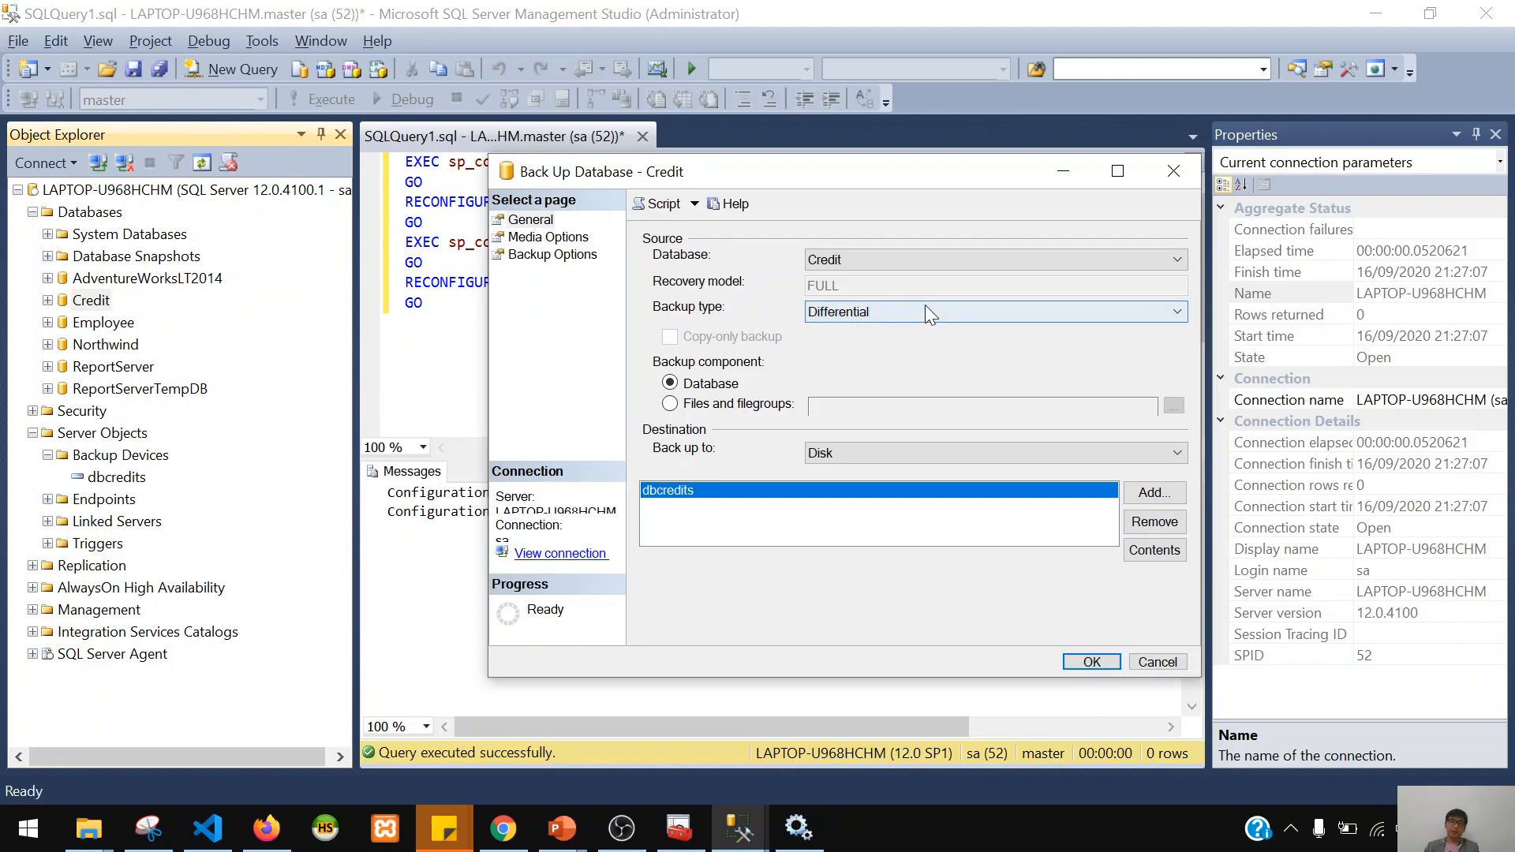
pyautogui.click(840, 312)
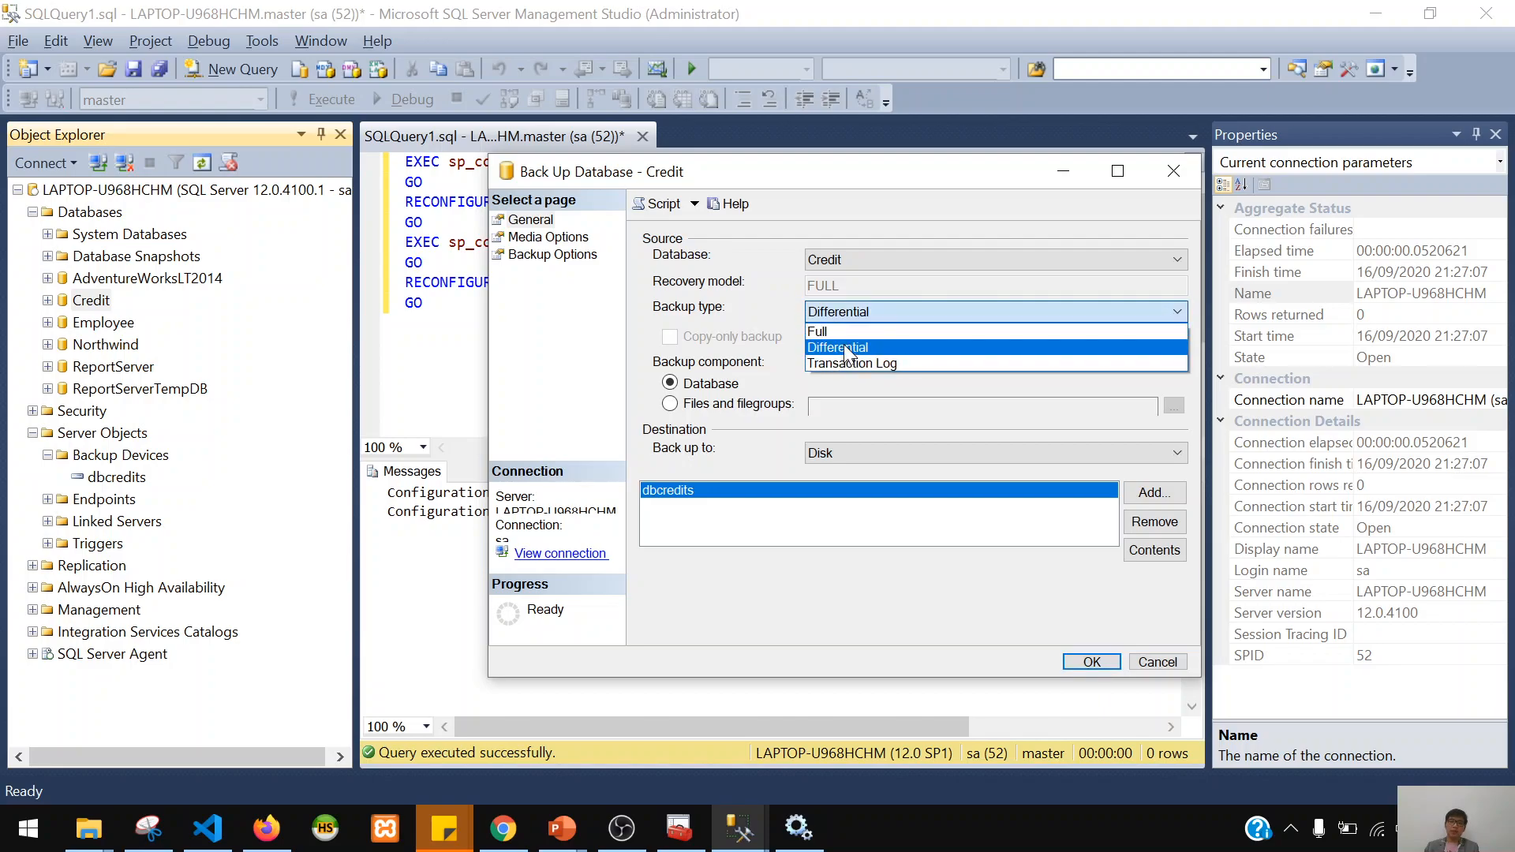
pyautogui.click(846, 349)
# - Switch back to the slide show and review the Media Options setting for appending to the existing backup set
pyautogui.hotkey('alt', 'Tab')
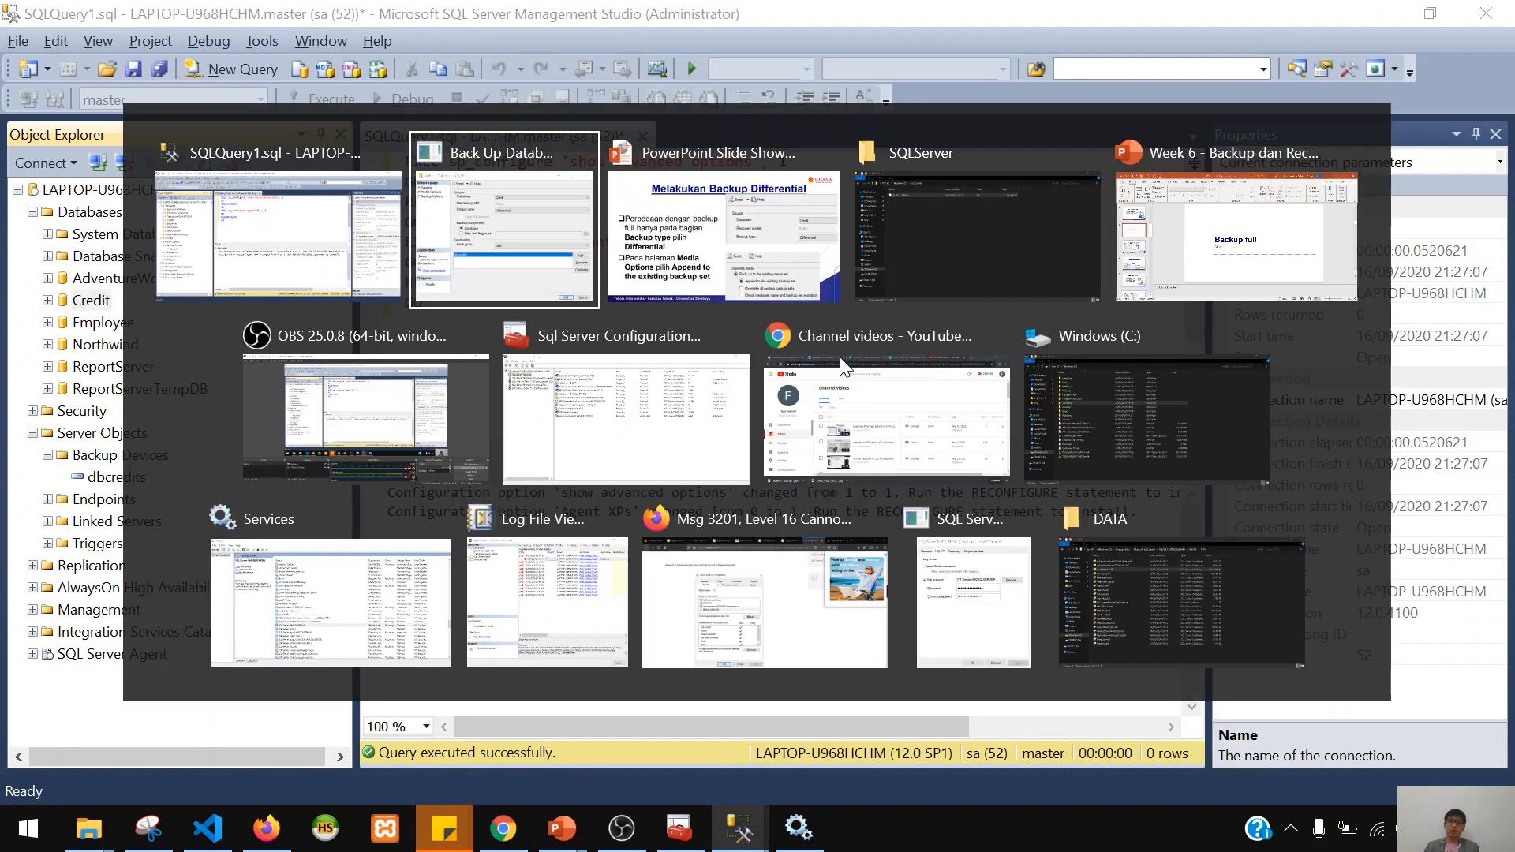
pyautogui.hotkey('alt', 'Tab')
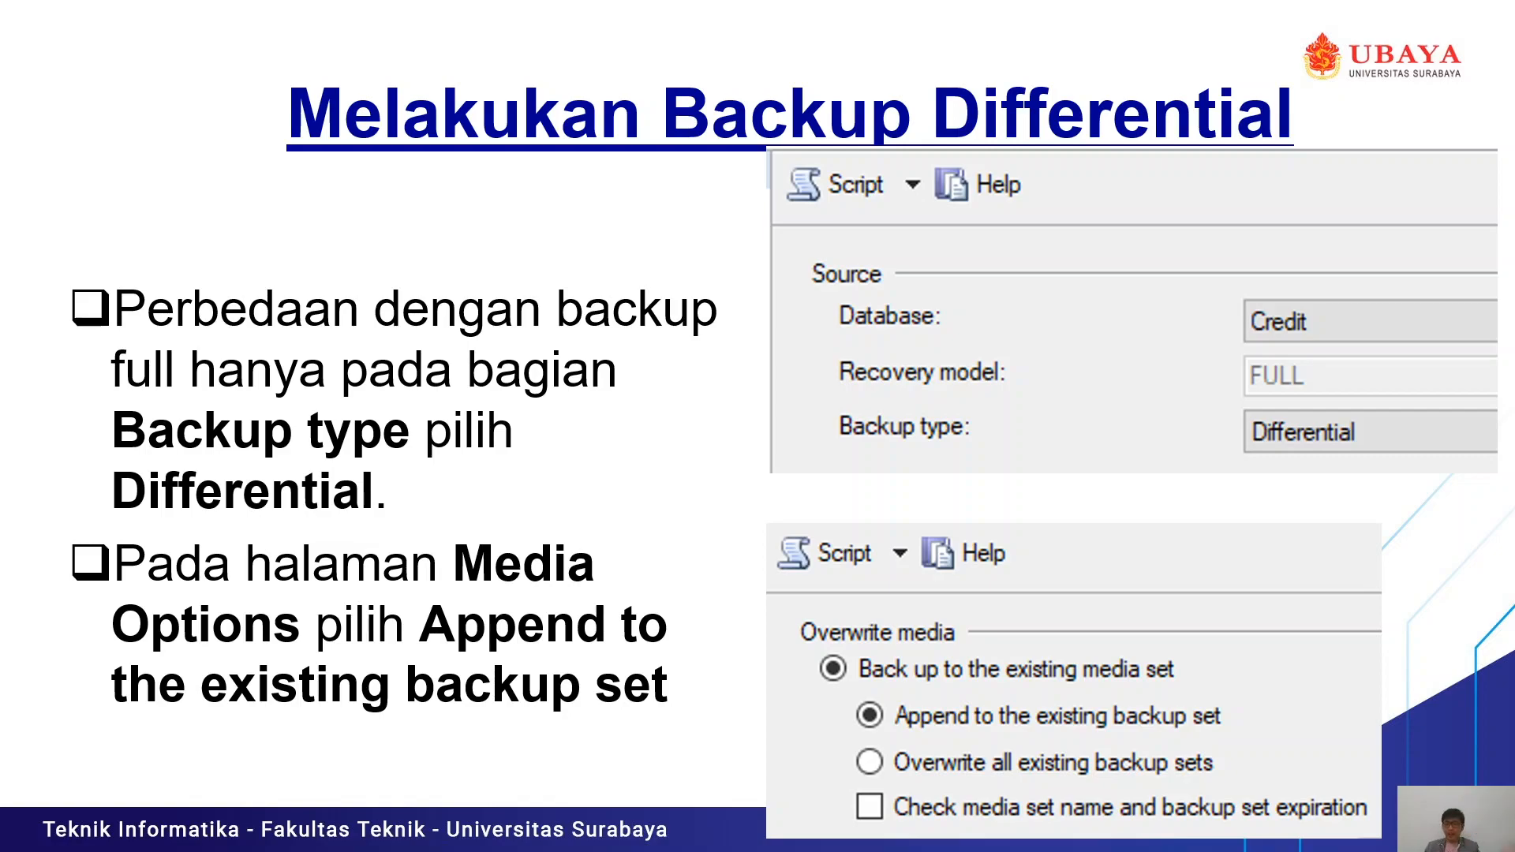
pyautogui.hotkey('alt', 'Tab')
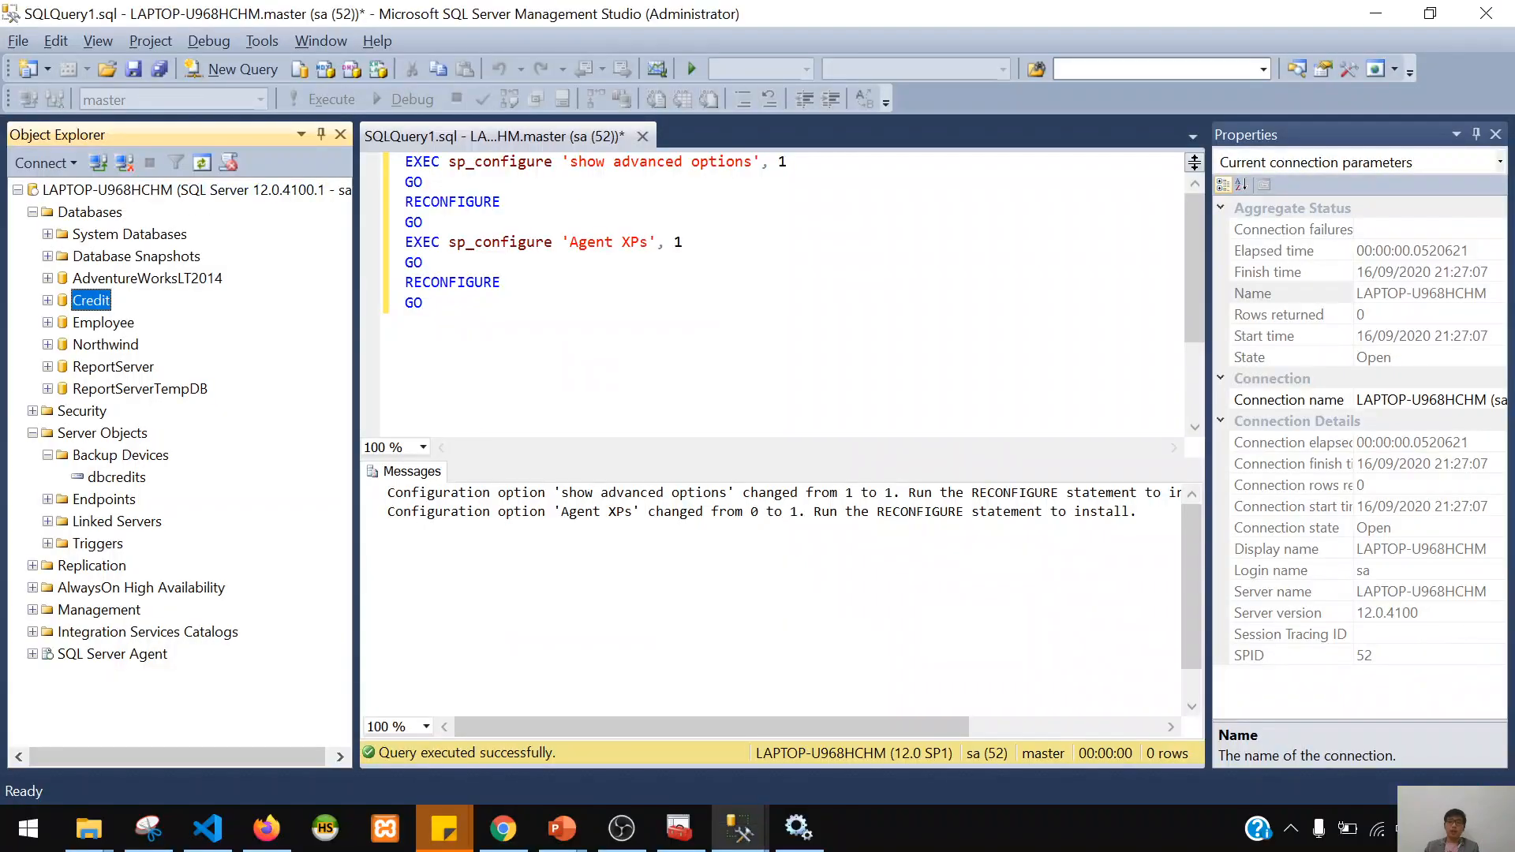
pyautogui.hotkey('alt', 'Tab')
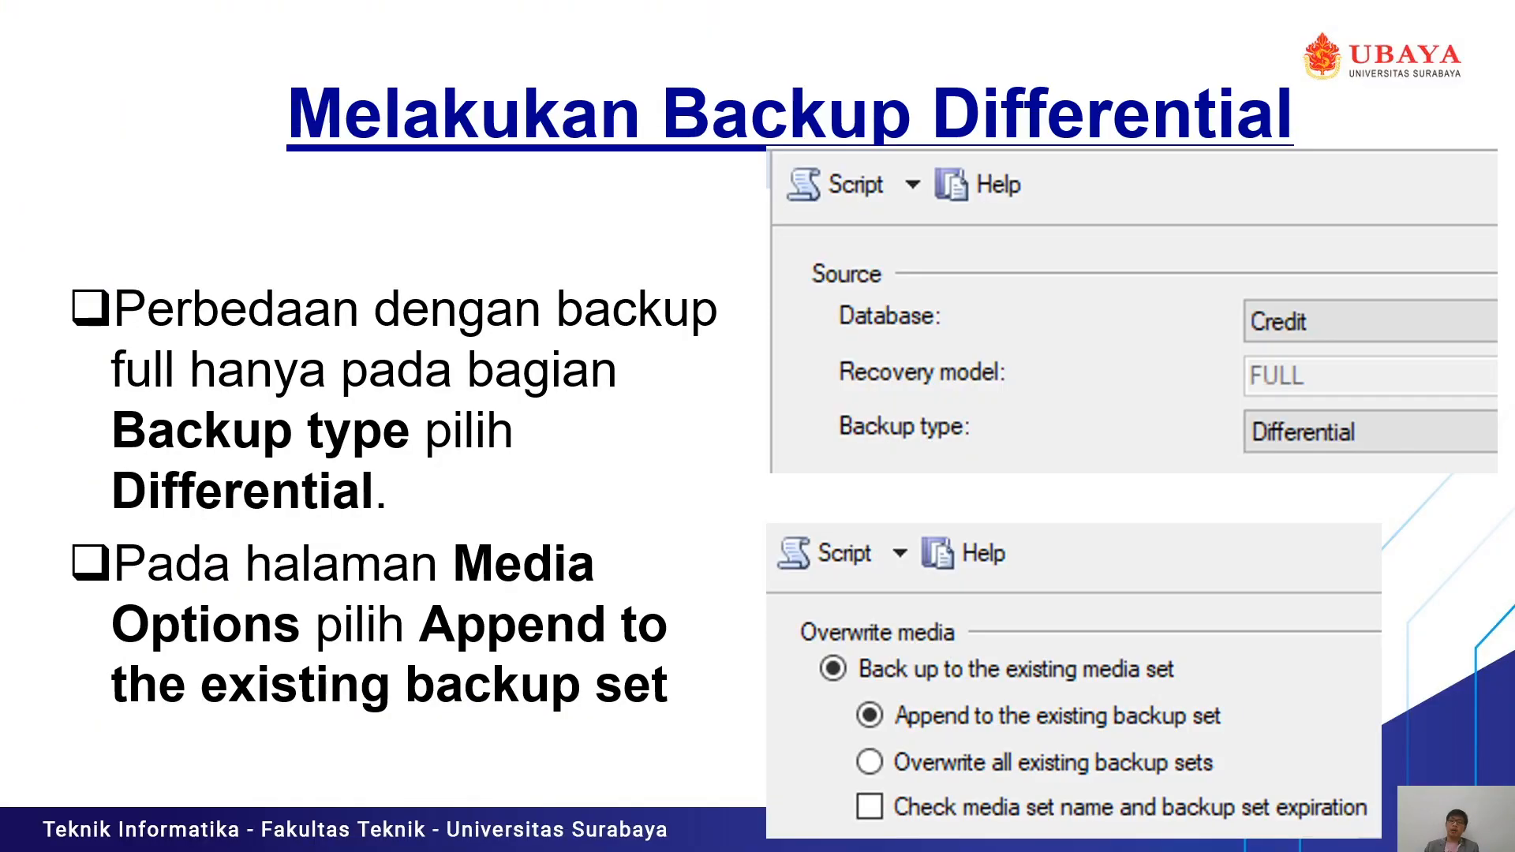
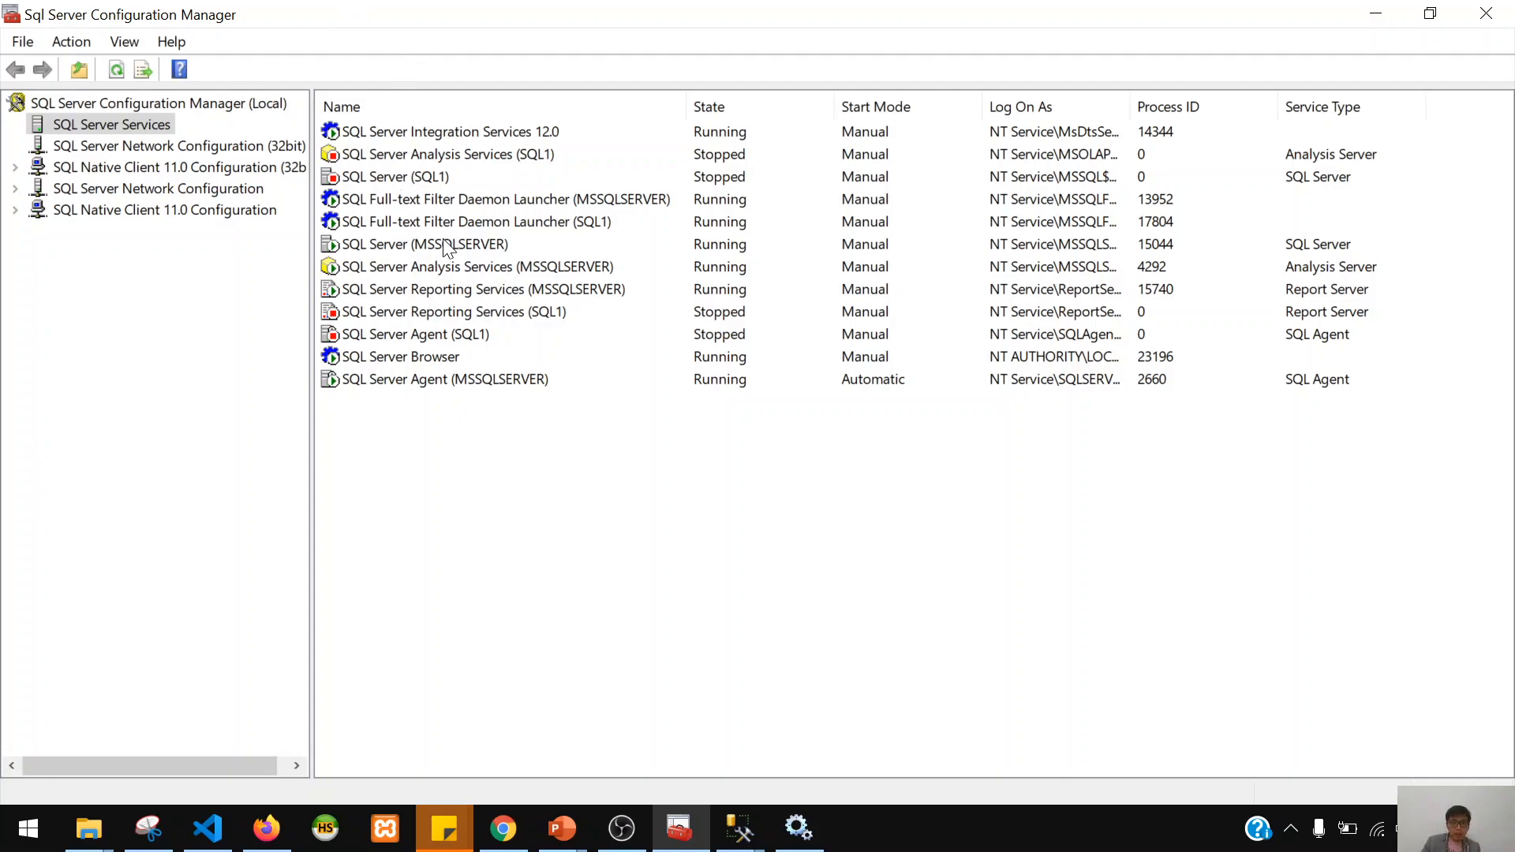
# - In SQL Server Configuration Manager, stop the SQL Server (MSSQLSERVER) service and agree to stopping SQLSERVERAGENT with it
pyautogui.click(452, 248)
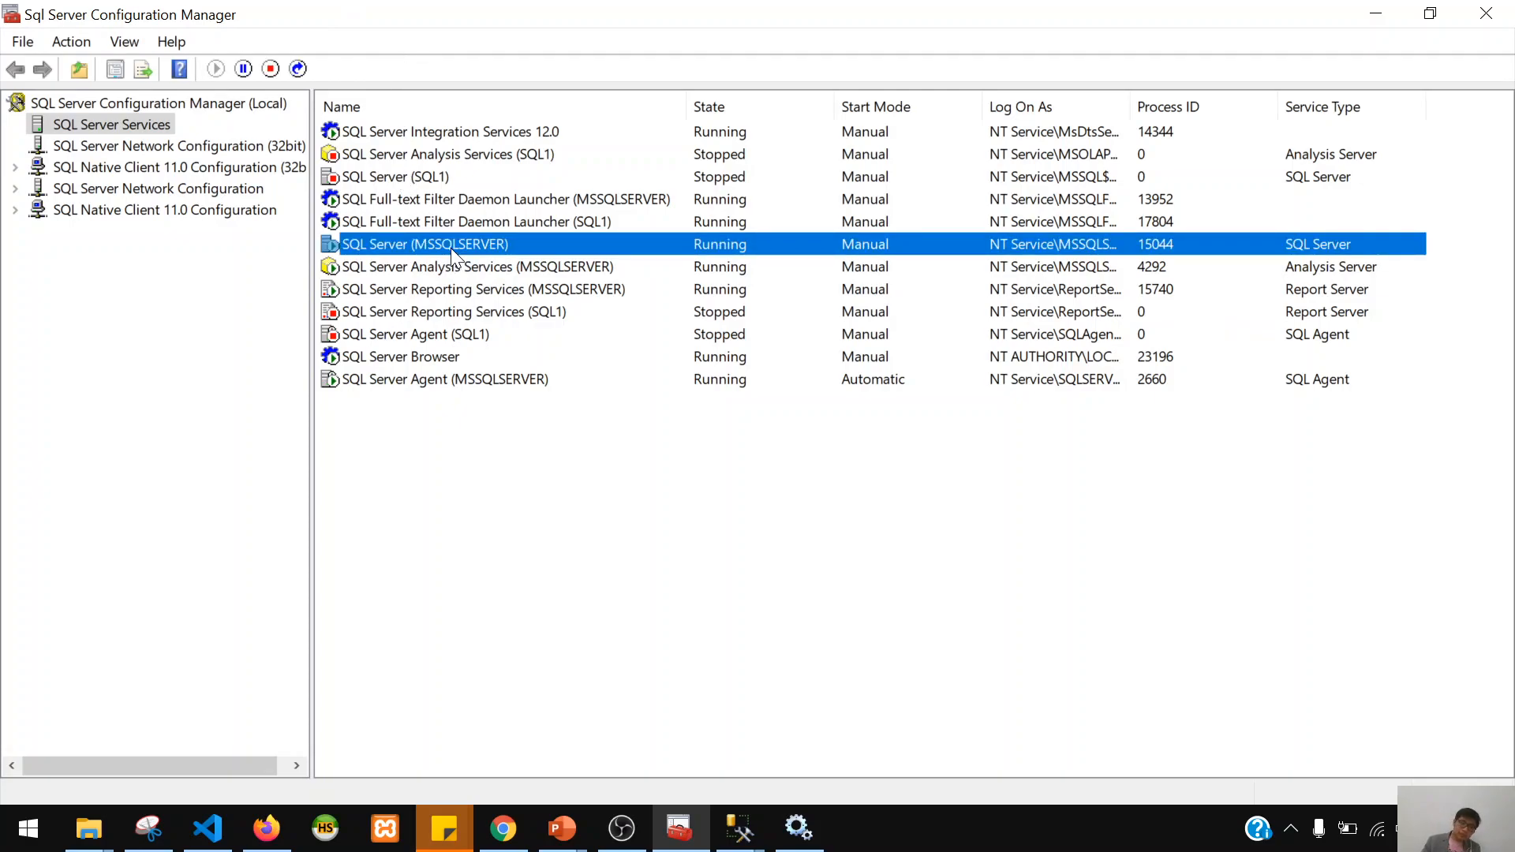
pyautogui.rightClick(452, 247)
pyautogui.click(501, 292)
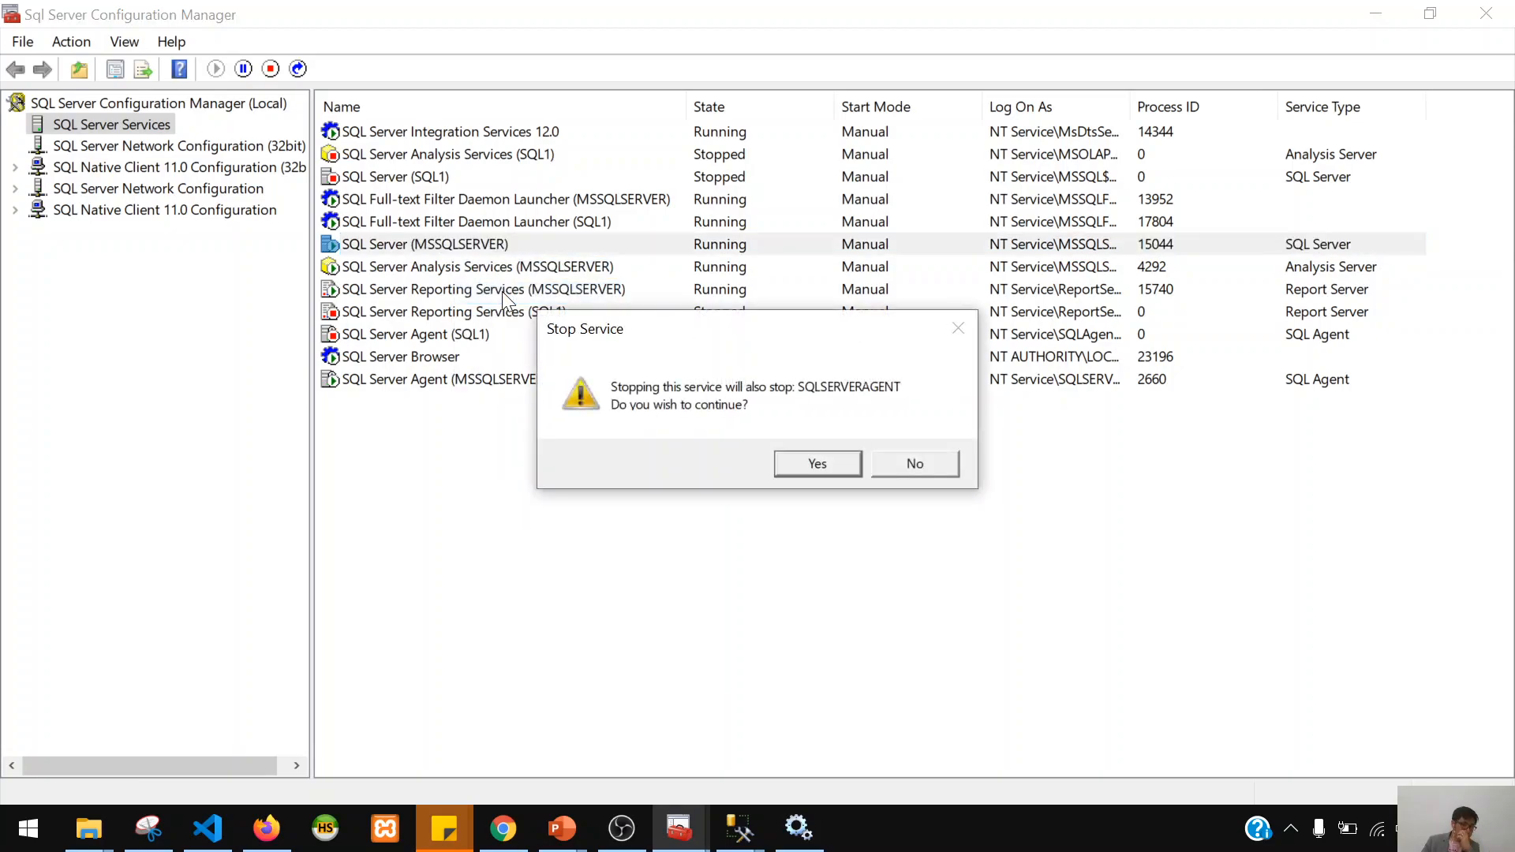
pyautogui.click(813, 463)
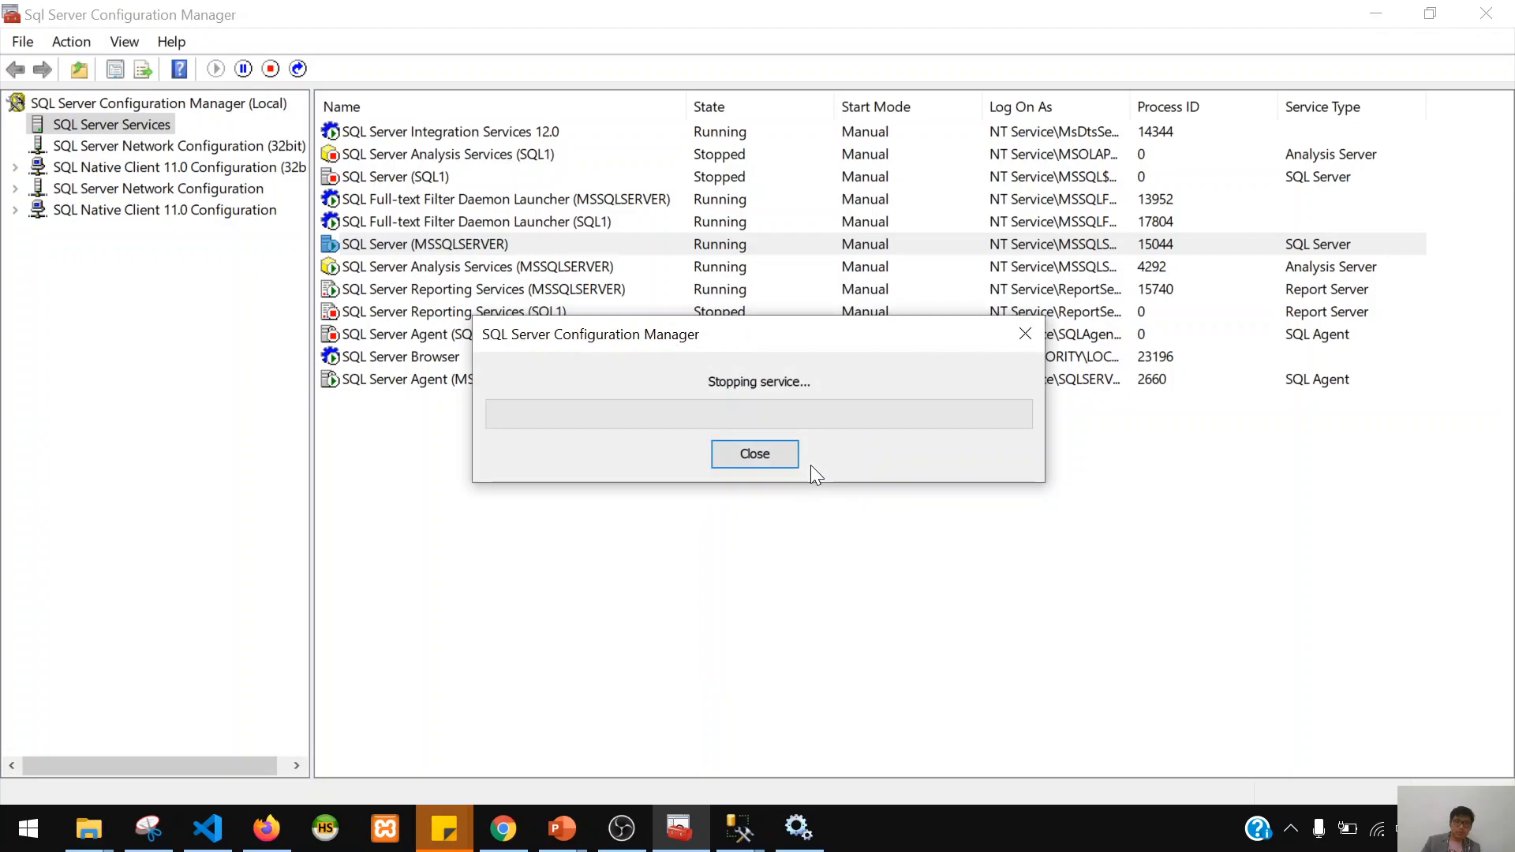
pyautogui.moveTo(781, 340); pyautogui.dragTo(1002, 479)
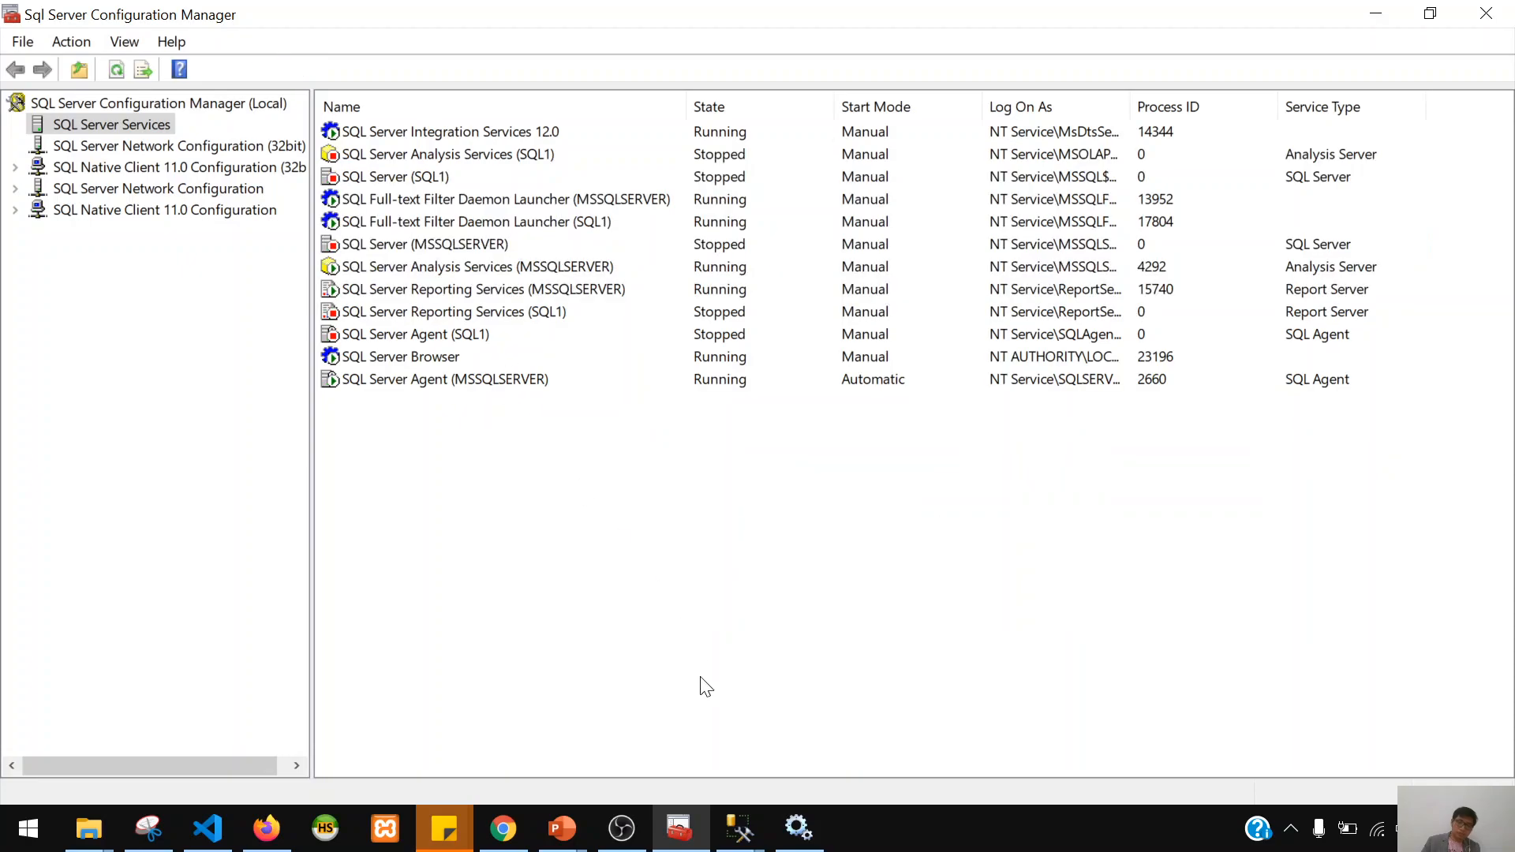
# - Stop the SQL Server Agent (MSSQLSERVER) service and refresh the services list
pyautogui.click(394, 251)
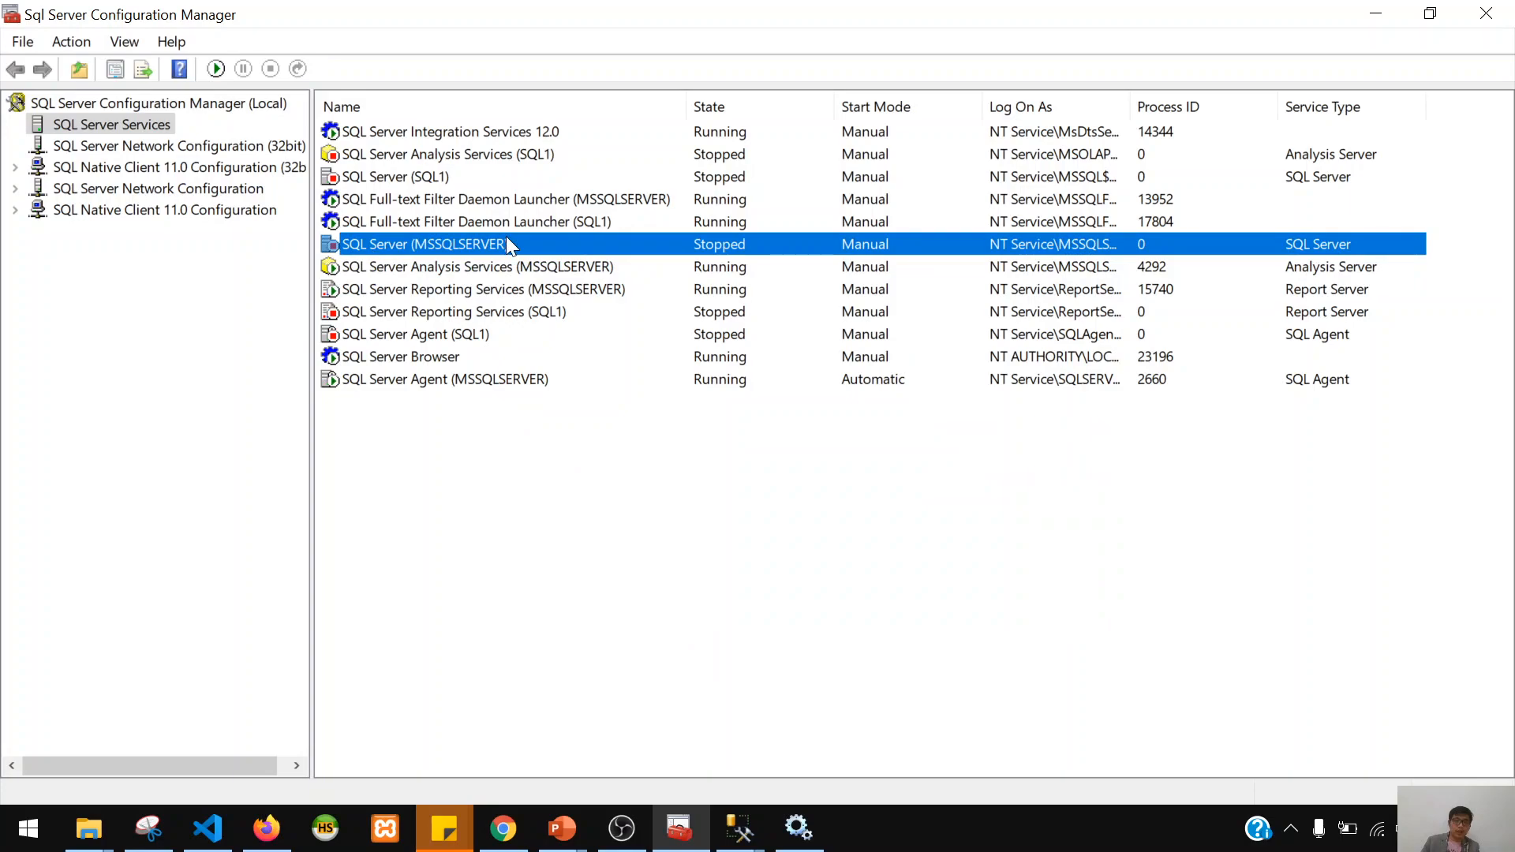
pyautogui.click(476, 377)
pyautogui.rightClick(476, 377)
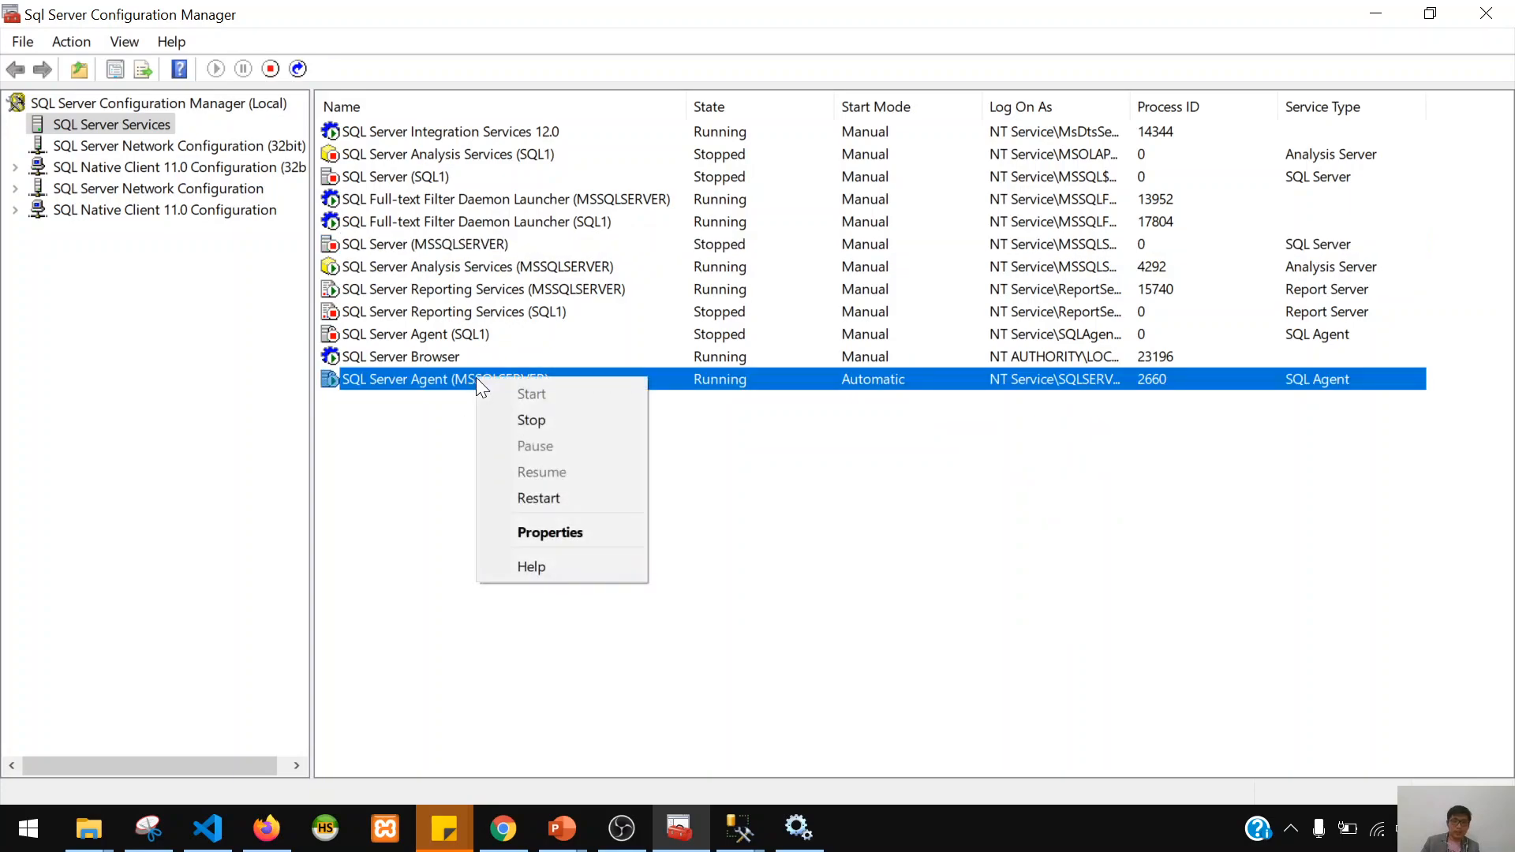
pyautogui.click(524, 421)
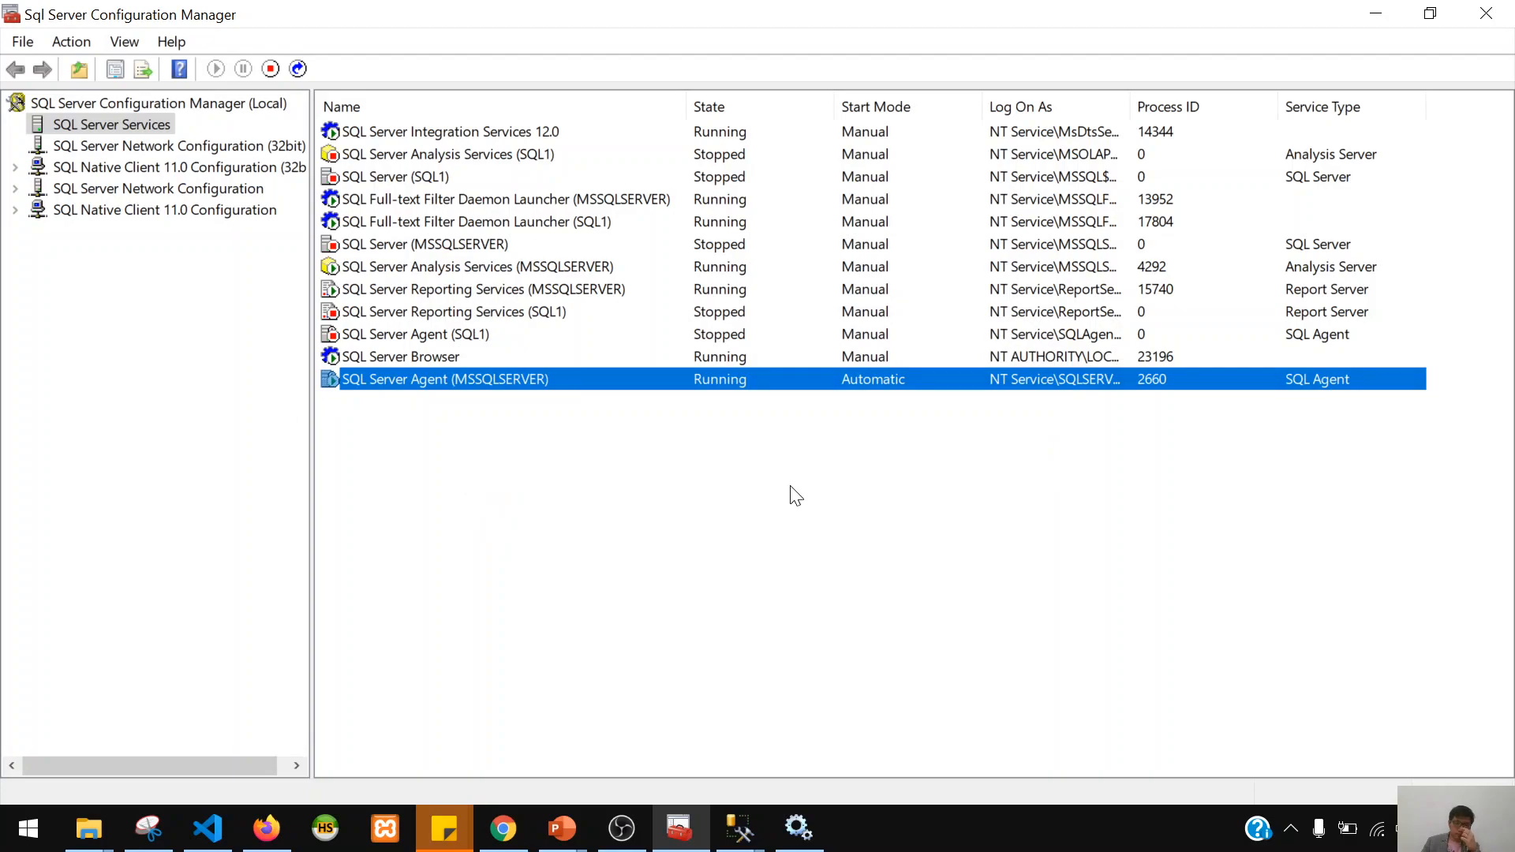
pyautogui.rightClick(514, 423)
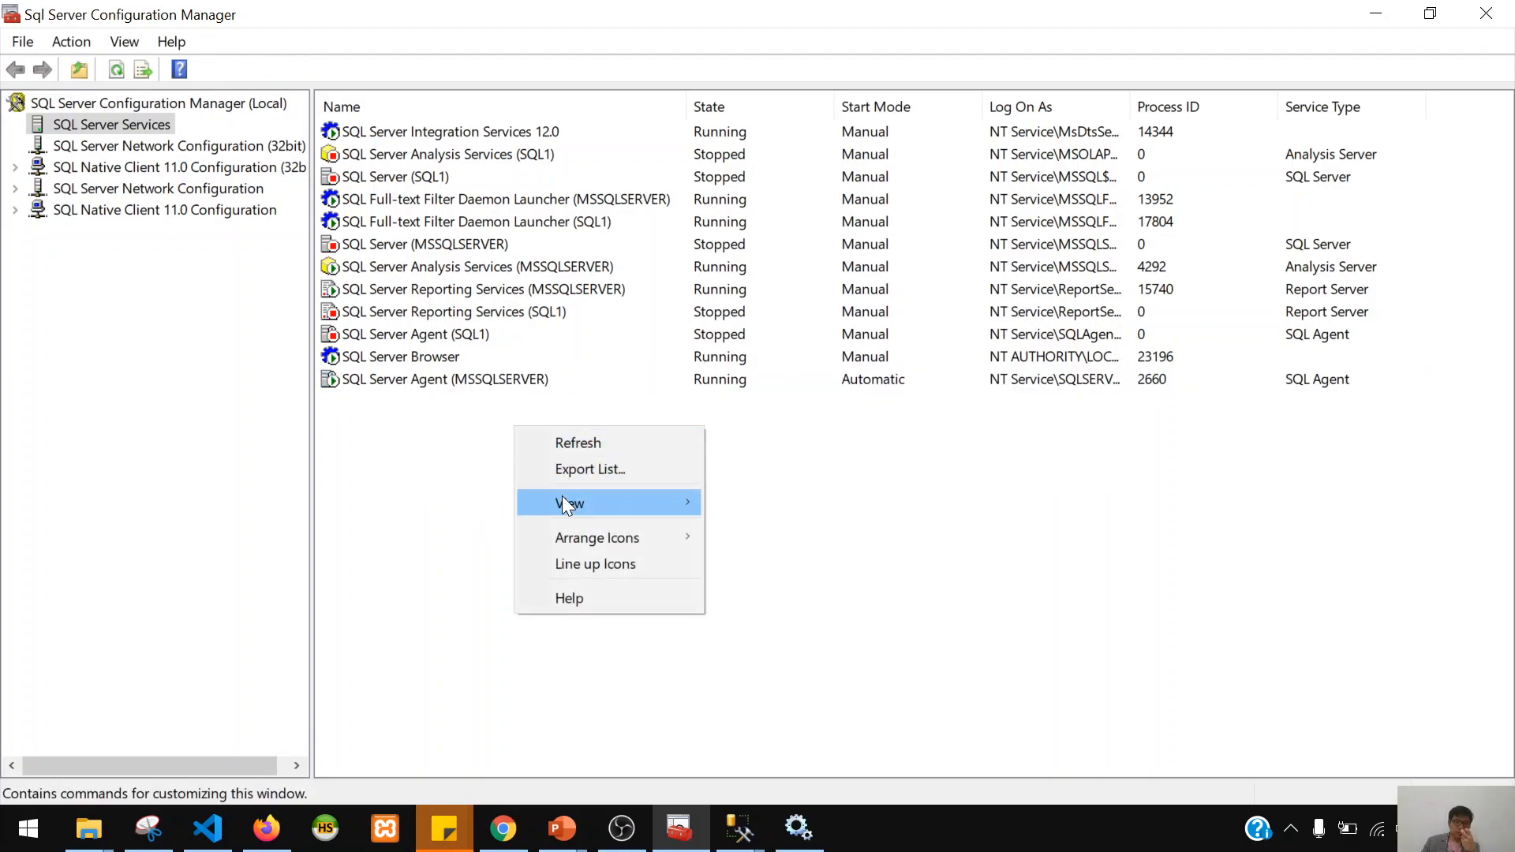
pyautogui.click(584, 445)
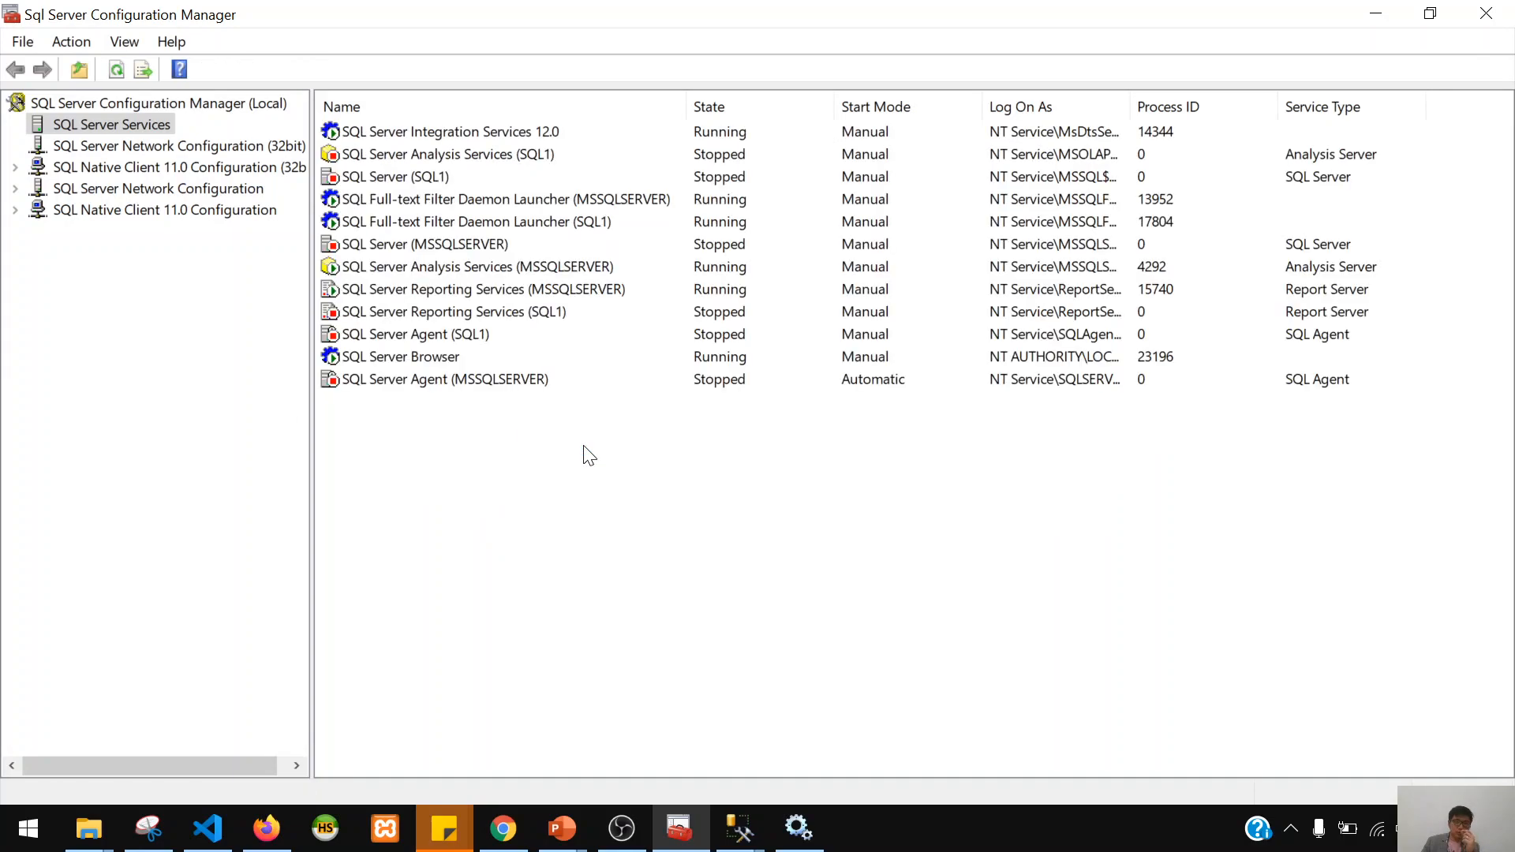
# - Check both MSSQLSERVER services, then switch to the slide show and advance to the slide on deleting the Credit database files
pyautogui.click(467, 382)
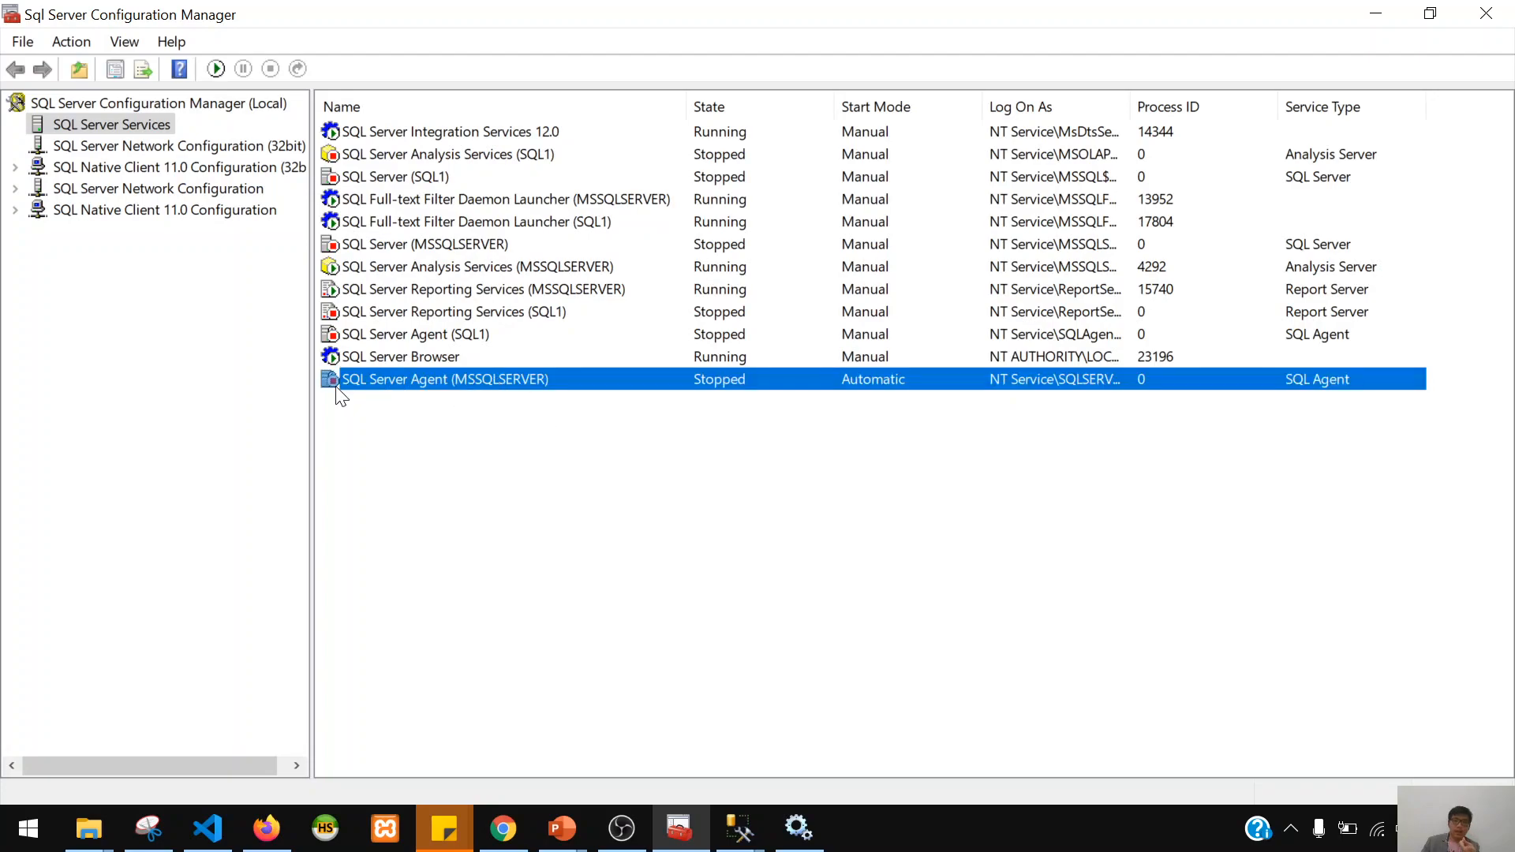
pyautogui.click(456, 245)
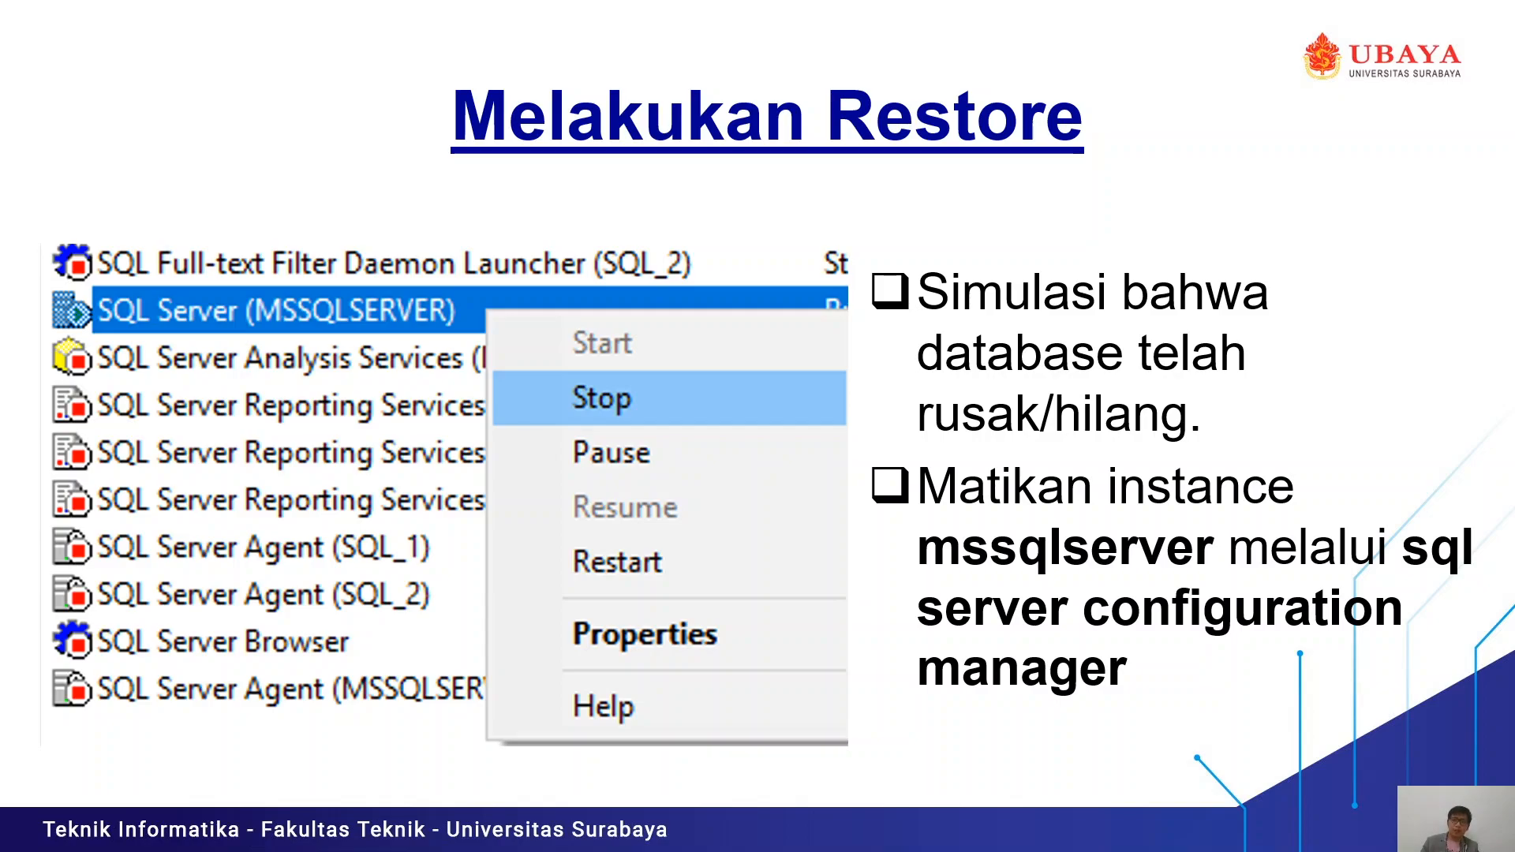
pyautogui.press('Right')
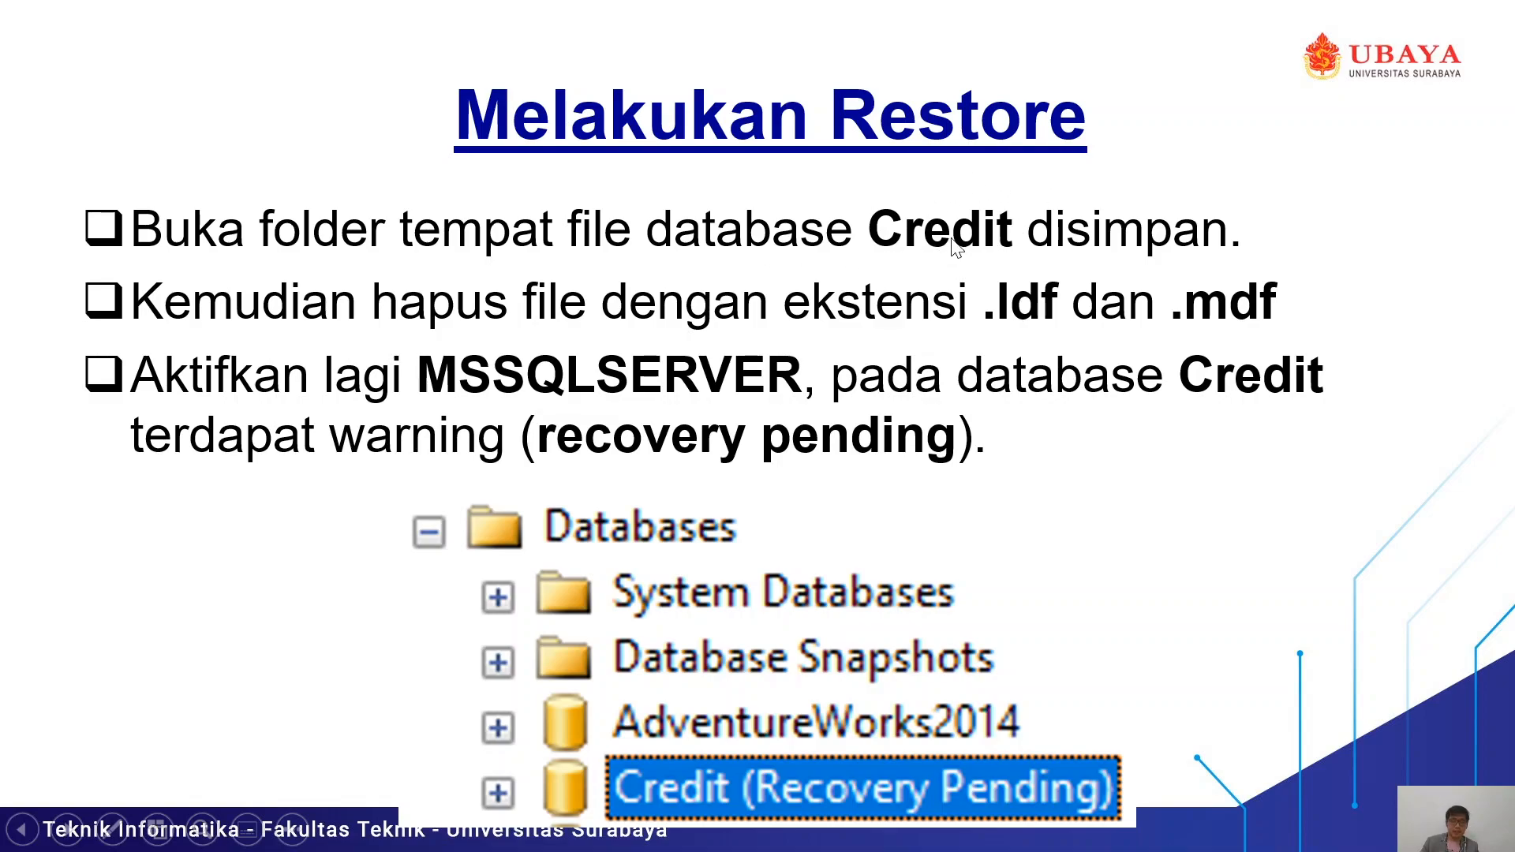
# - Switch to File Explorer and open the Microsoft SQL Server folder inside Program Files on drive C
pyautogui.hotkey('alt', 'Tab')
pyautogui.hotkey('alt', 'Tab')
pyautogui.hotkey('alt', 'Tab')
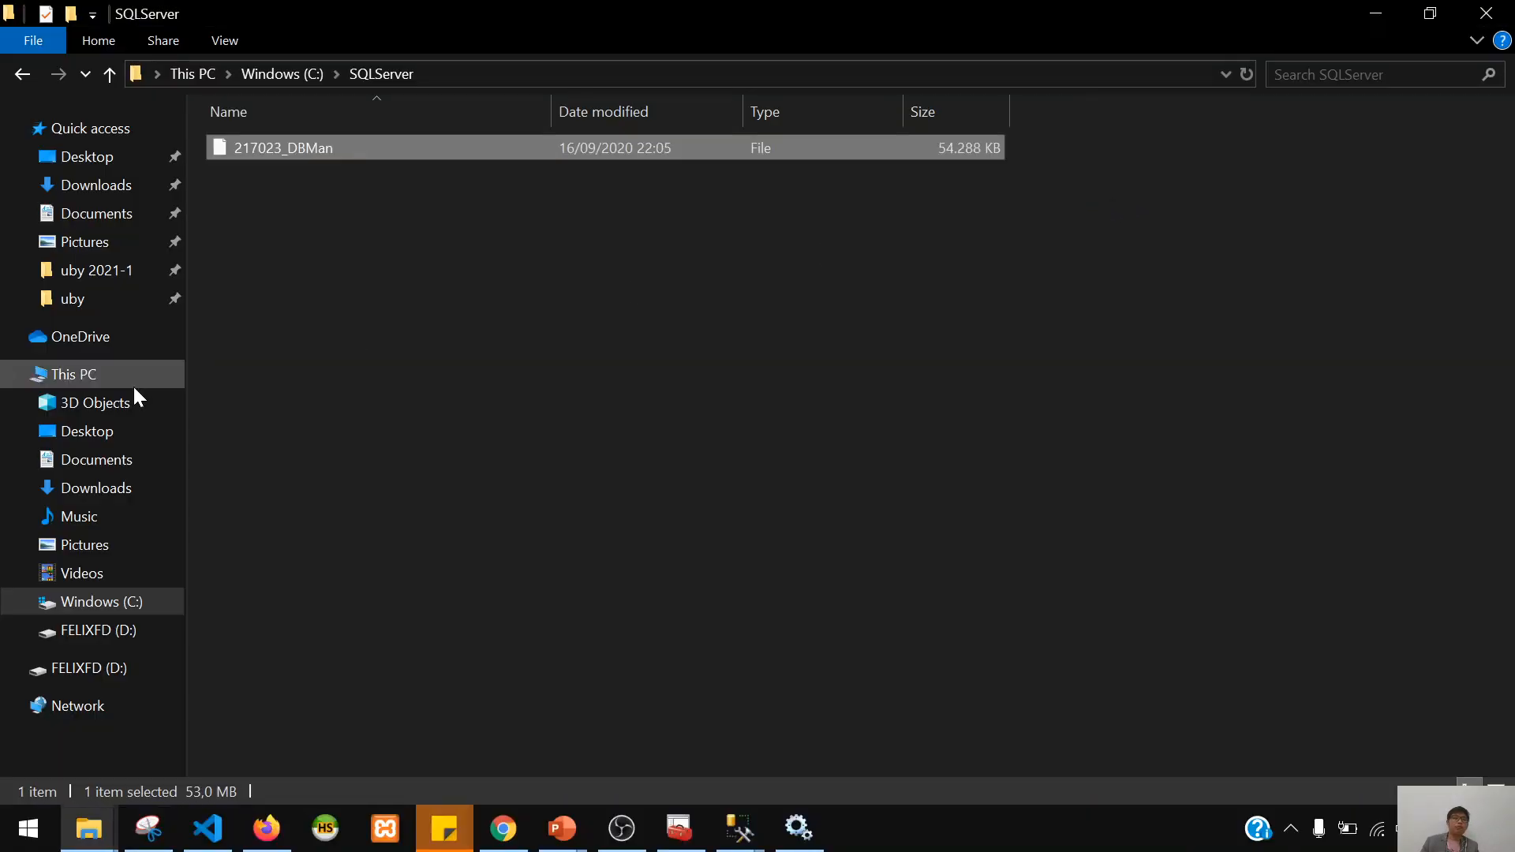
pyautogui.click(69, 604)
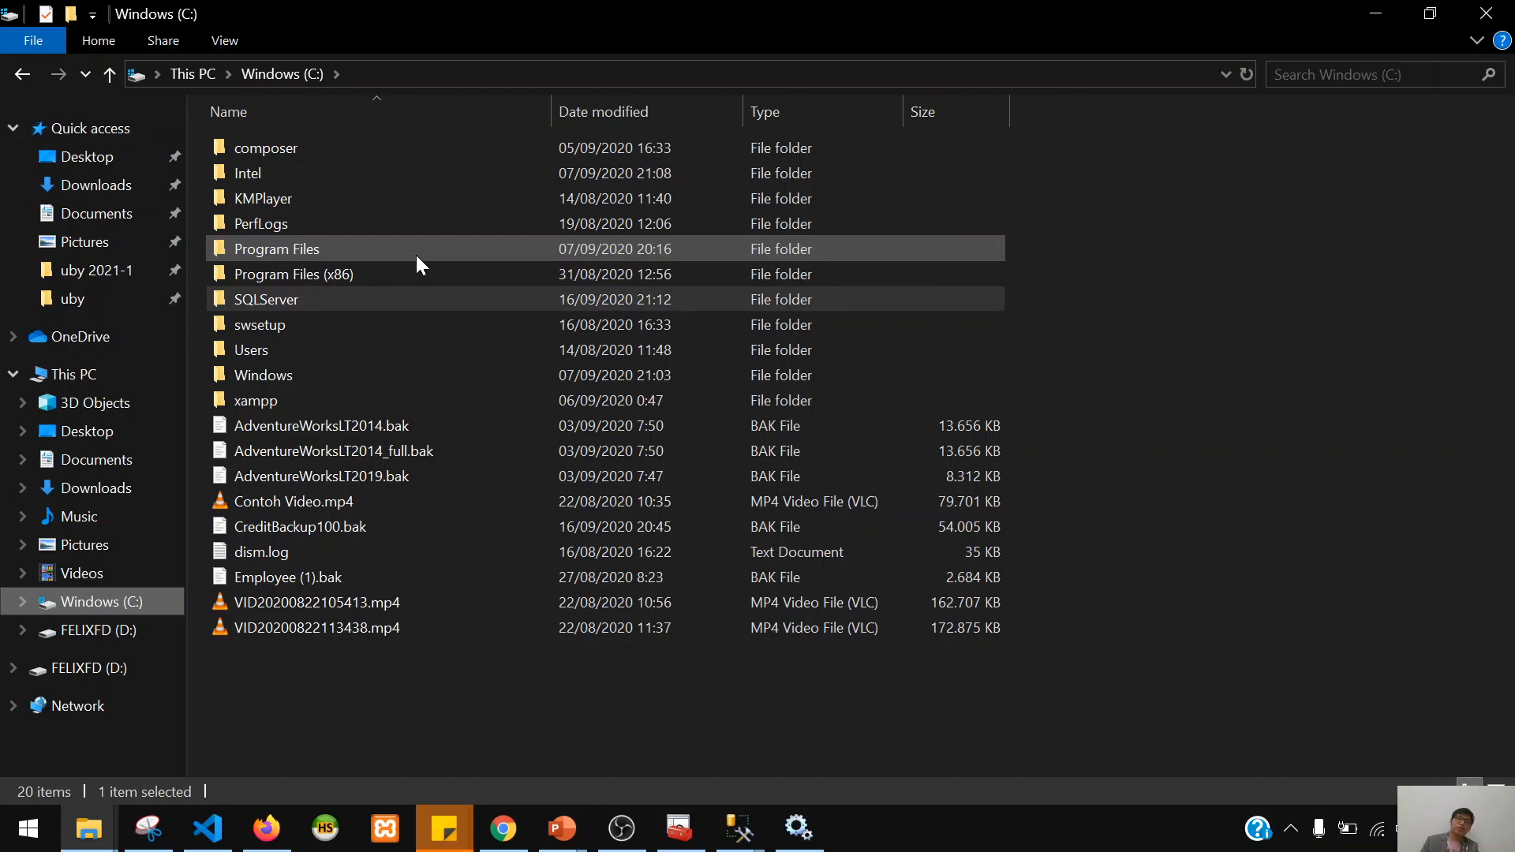
pyautogui.moveTo(417, 263)
pyautogui.moveTo(352, 248)
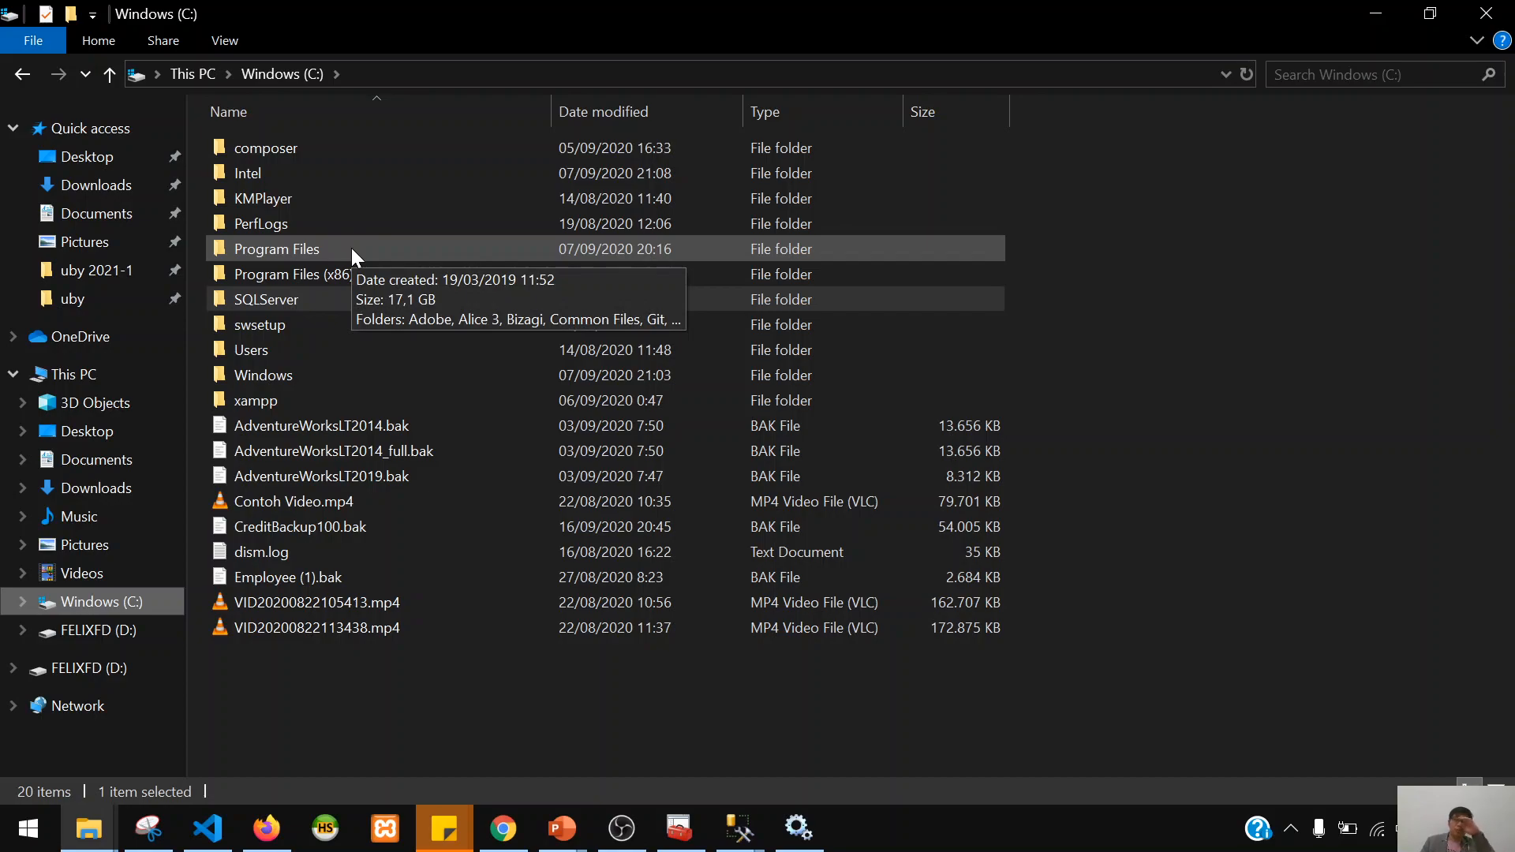
pyautogui.click(352, 248)
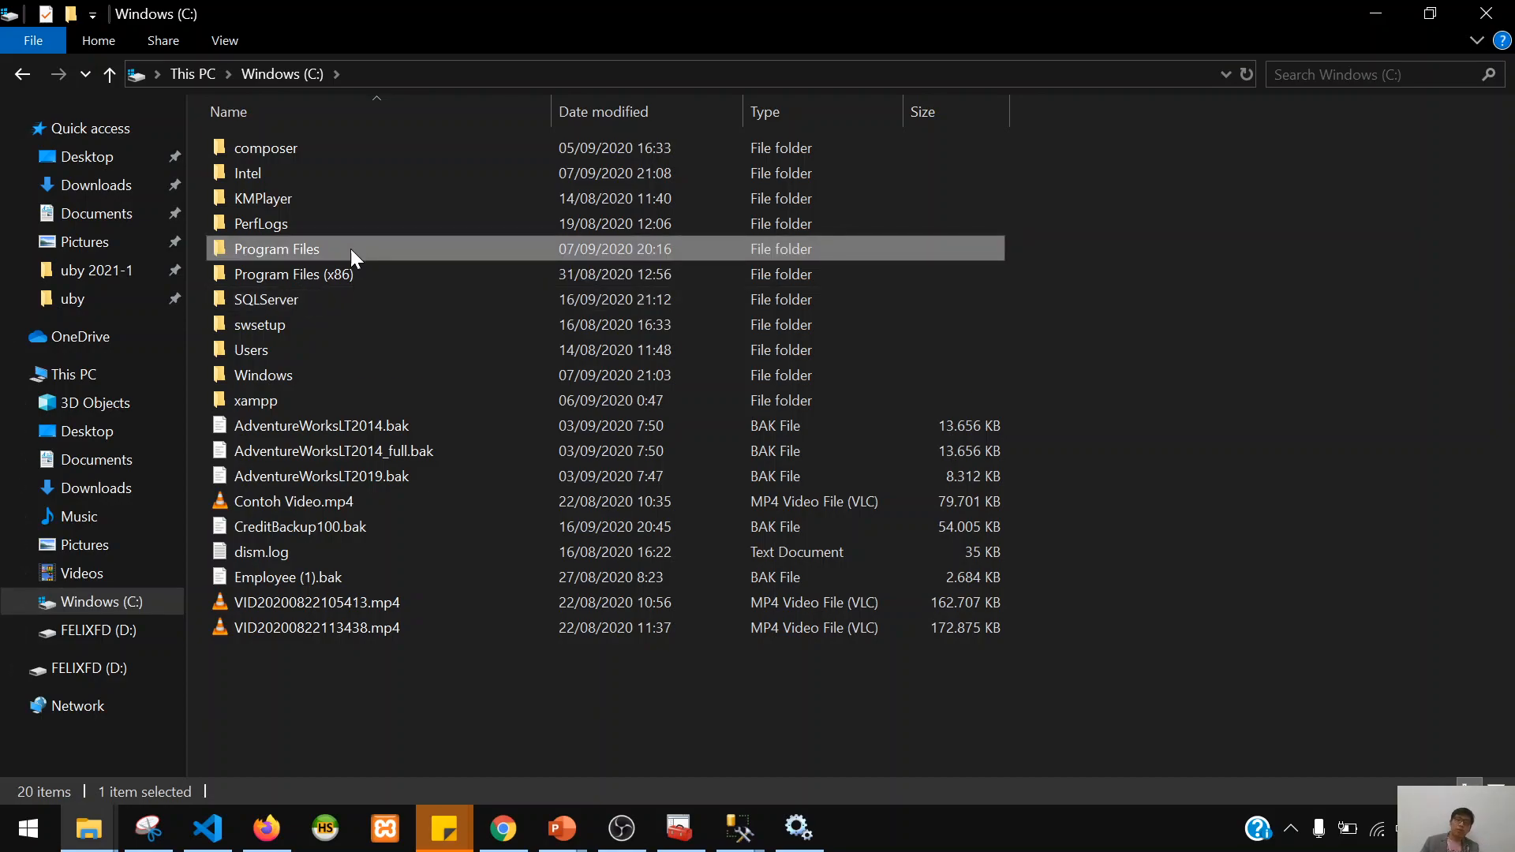
pyautogui.doubleClick(312, 256)
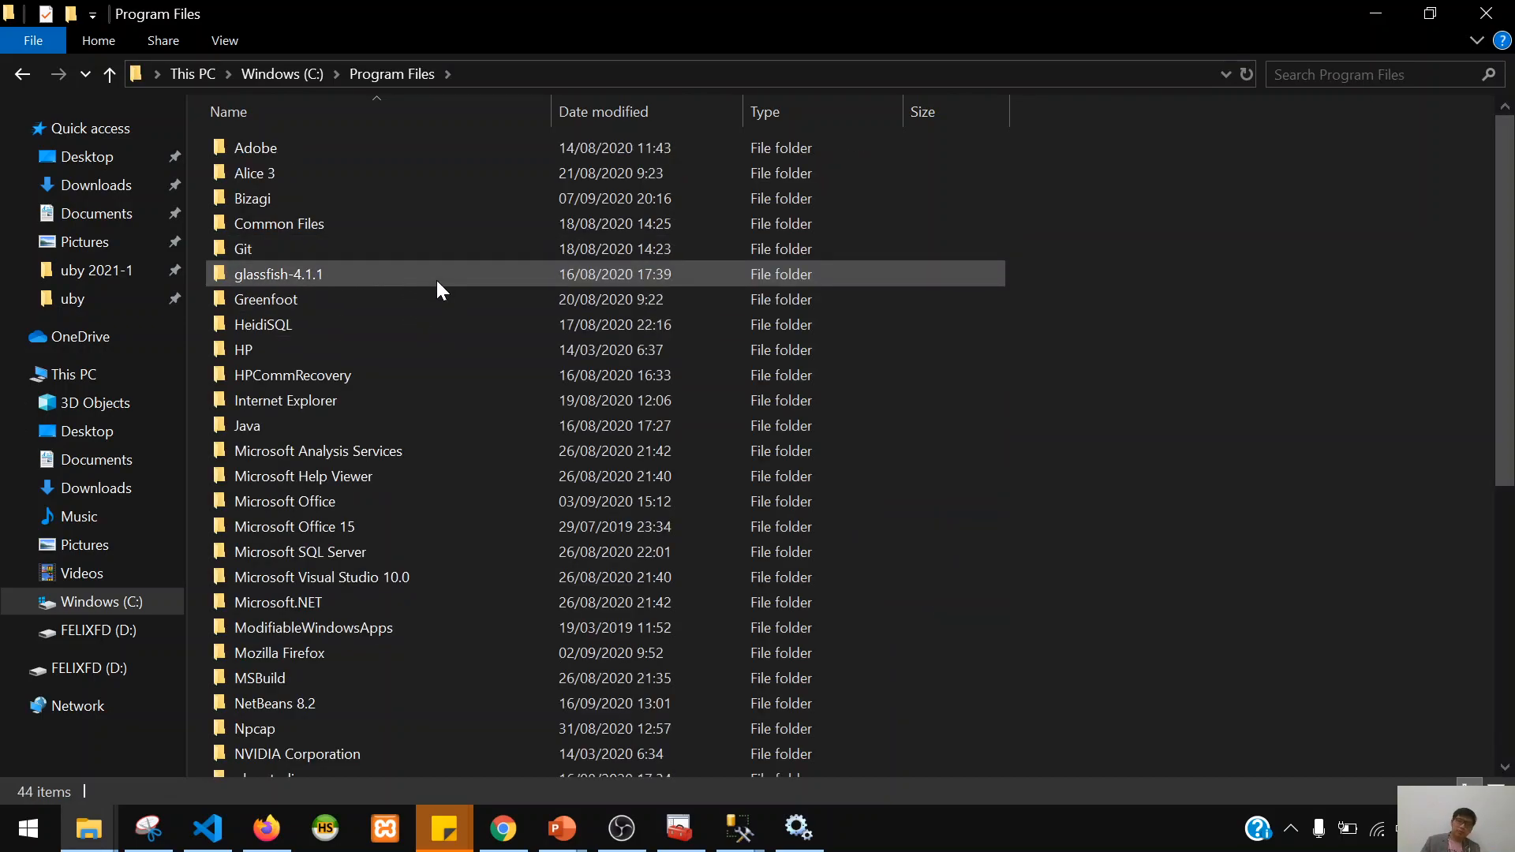
pyautogui.scroll(-1, 438, 281)
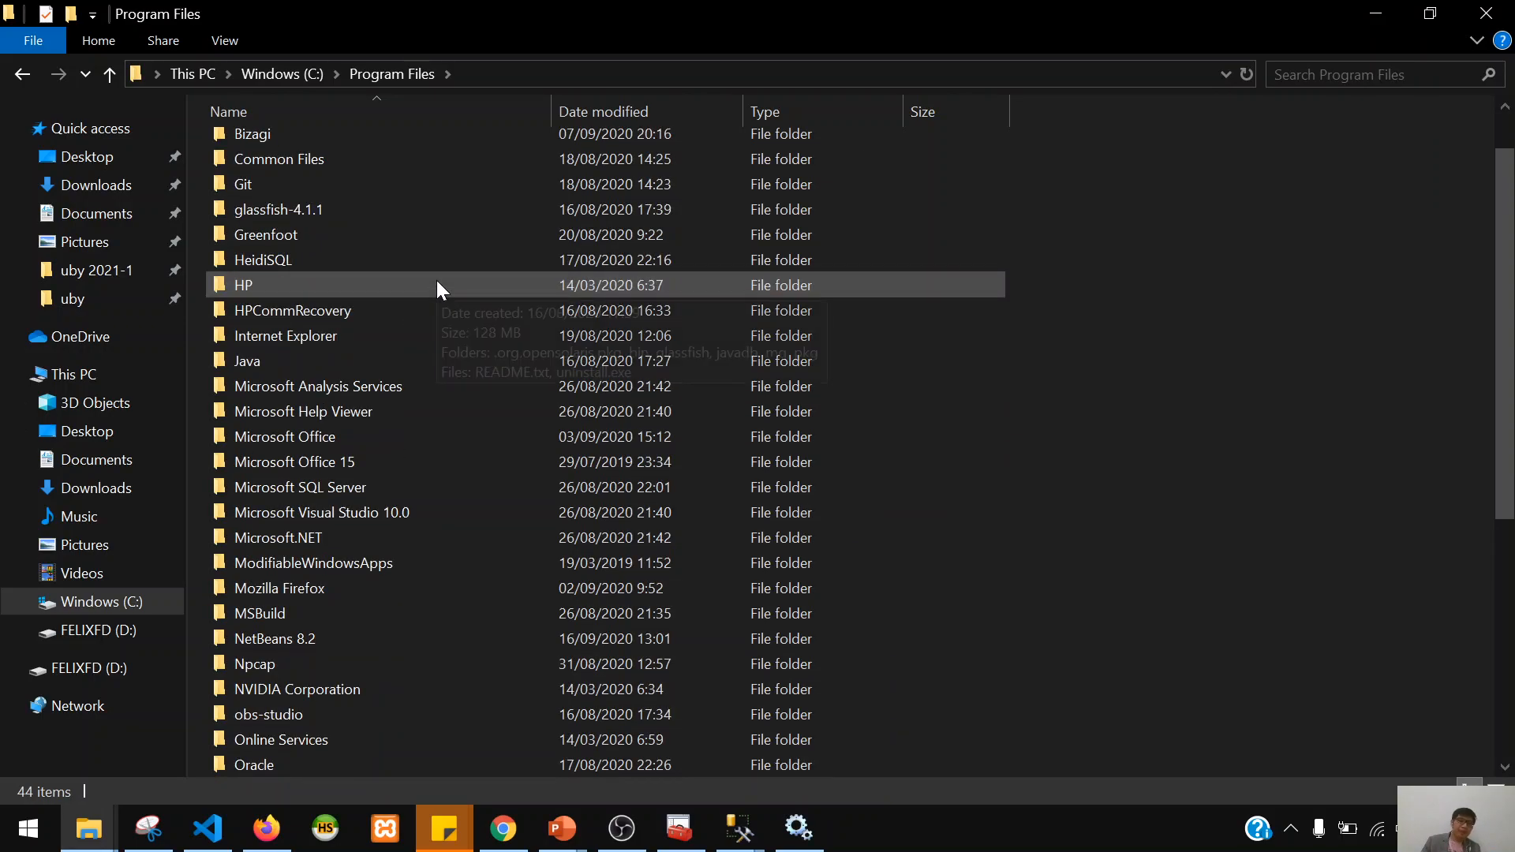
pyautogui.doubleClick(404, 483)
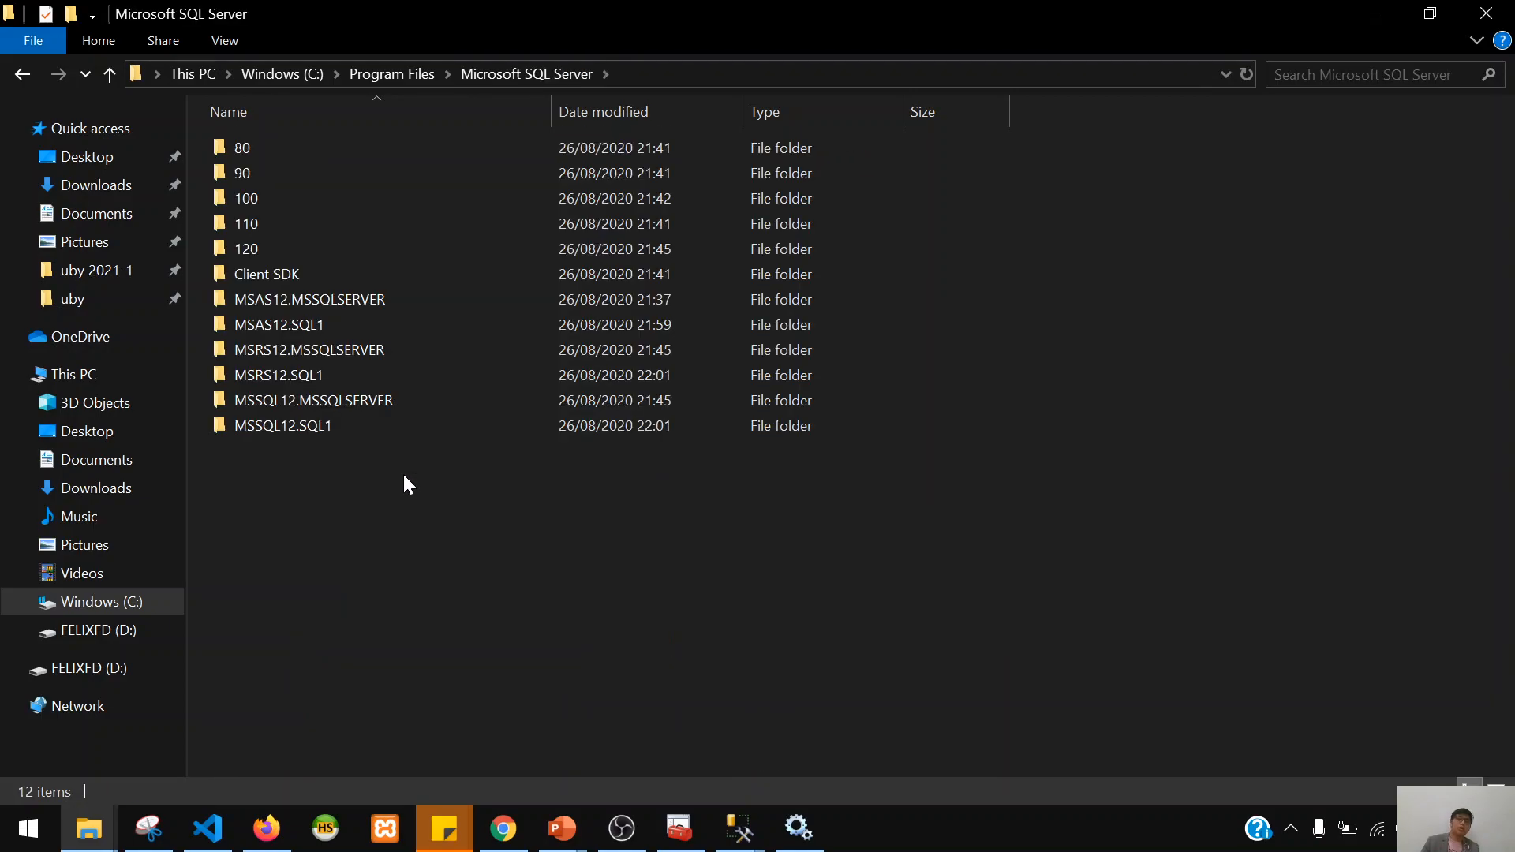
# - Open the default instance's DATA folder inside MSSQL12.MSSQLSERVER and MSSQL
pyautogui.click(382, 398)
pyautogui.click(362, 347)
pyautogui.click(380, 300)
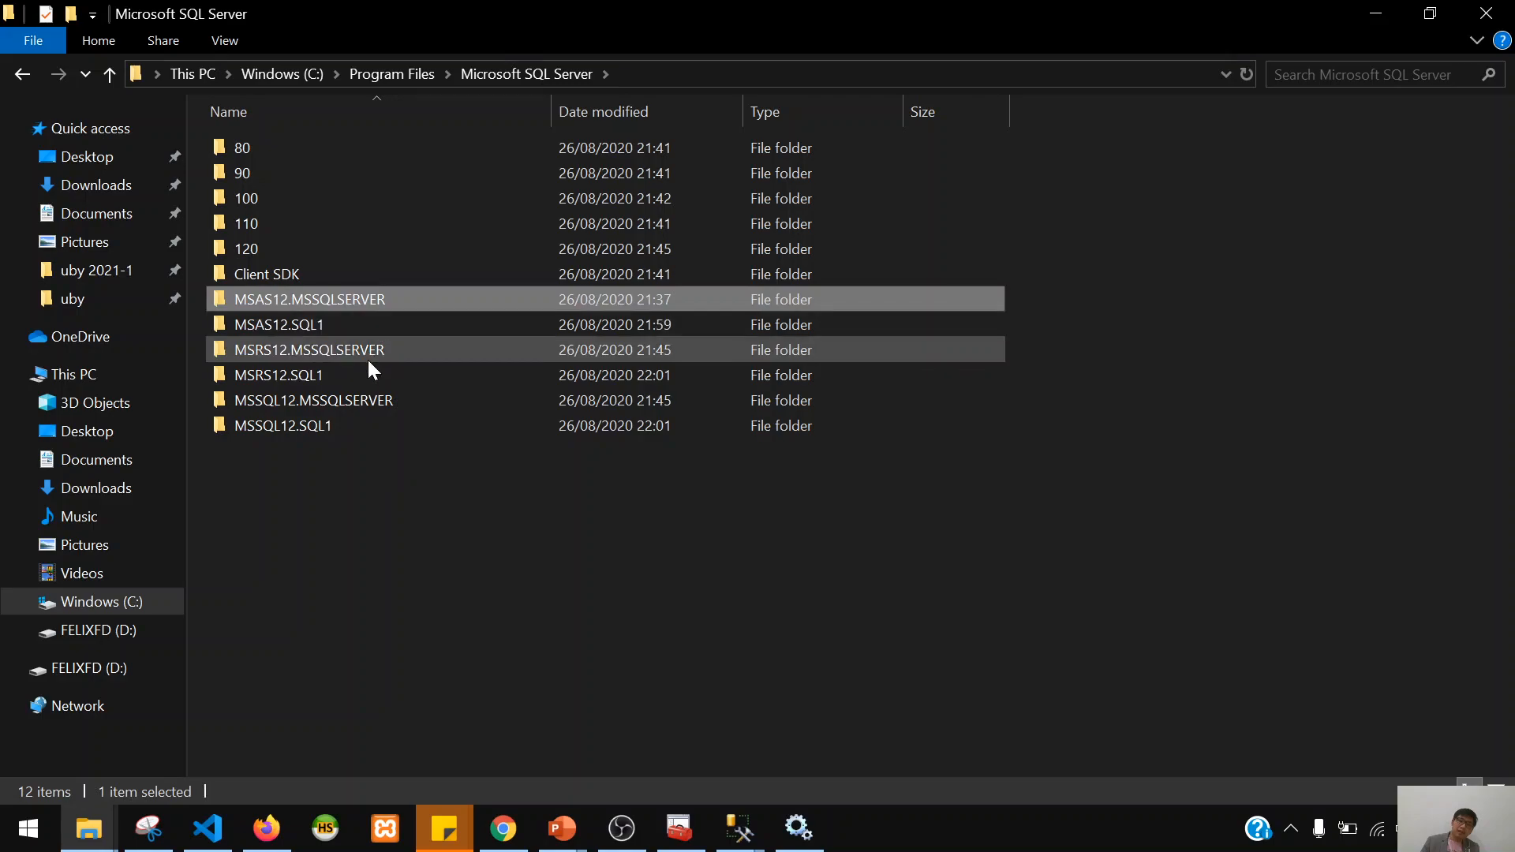
pyautogui.click(396, 401)
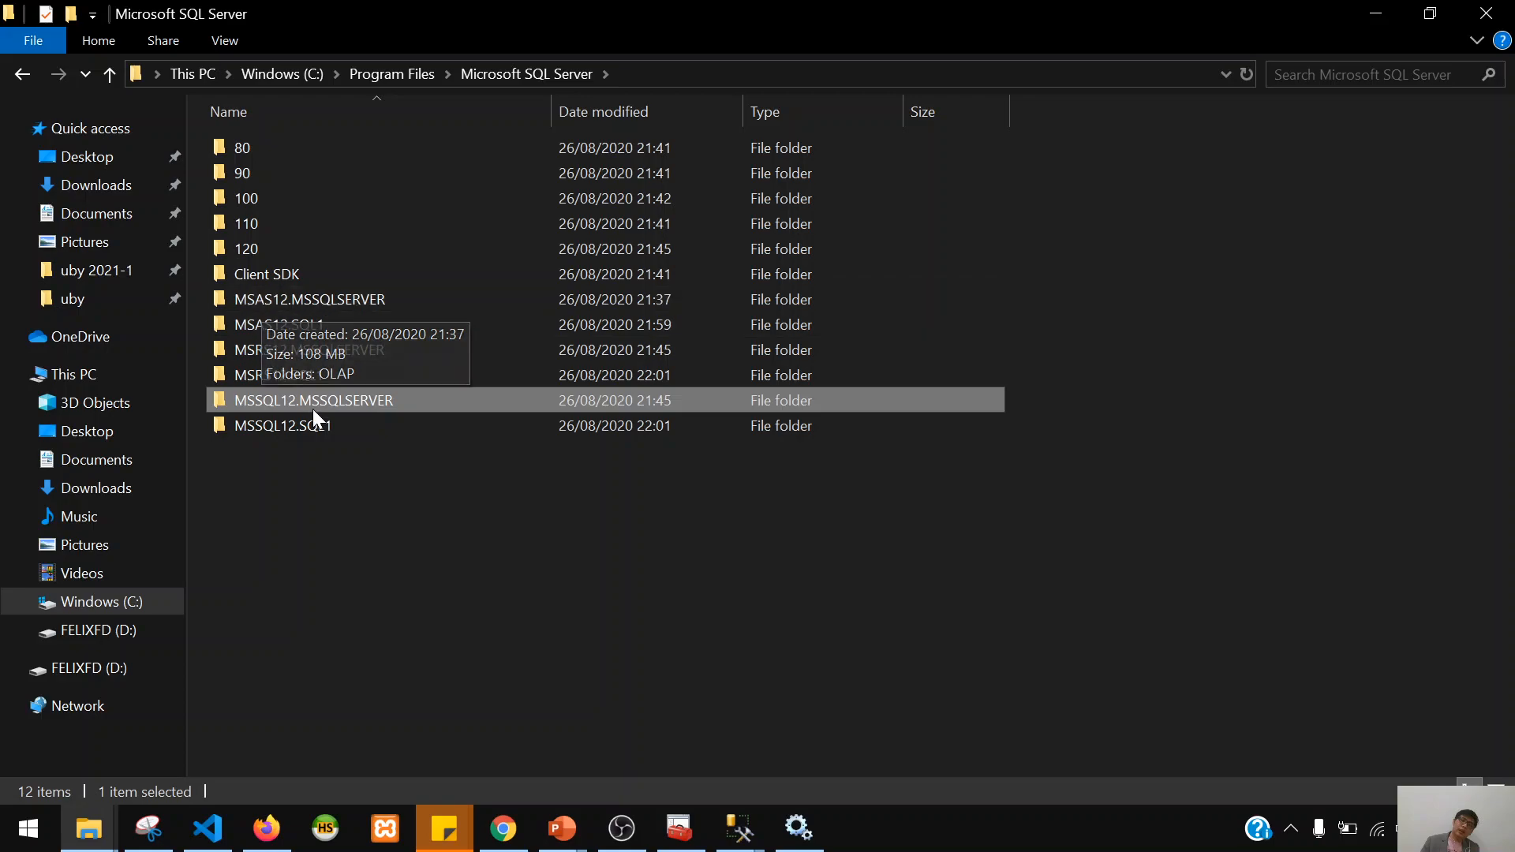
pyautogui.moveTo(289, 402)
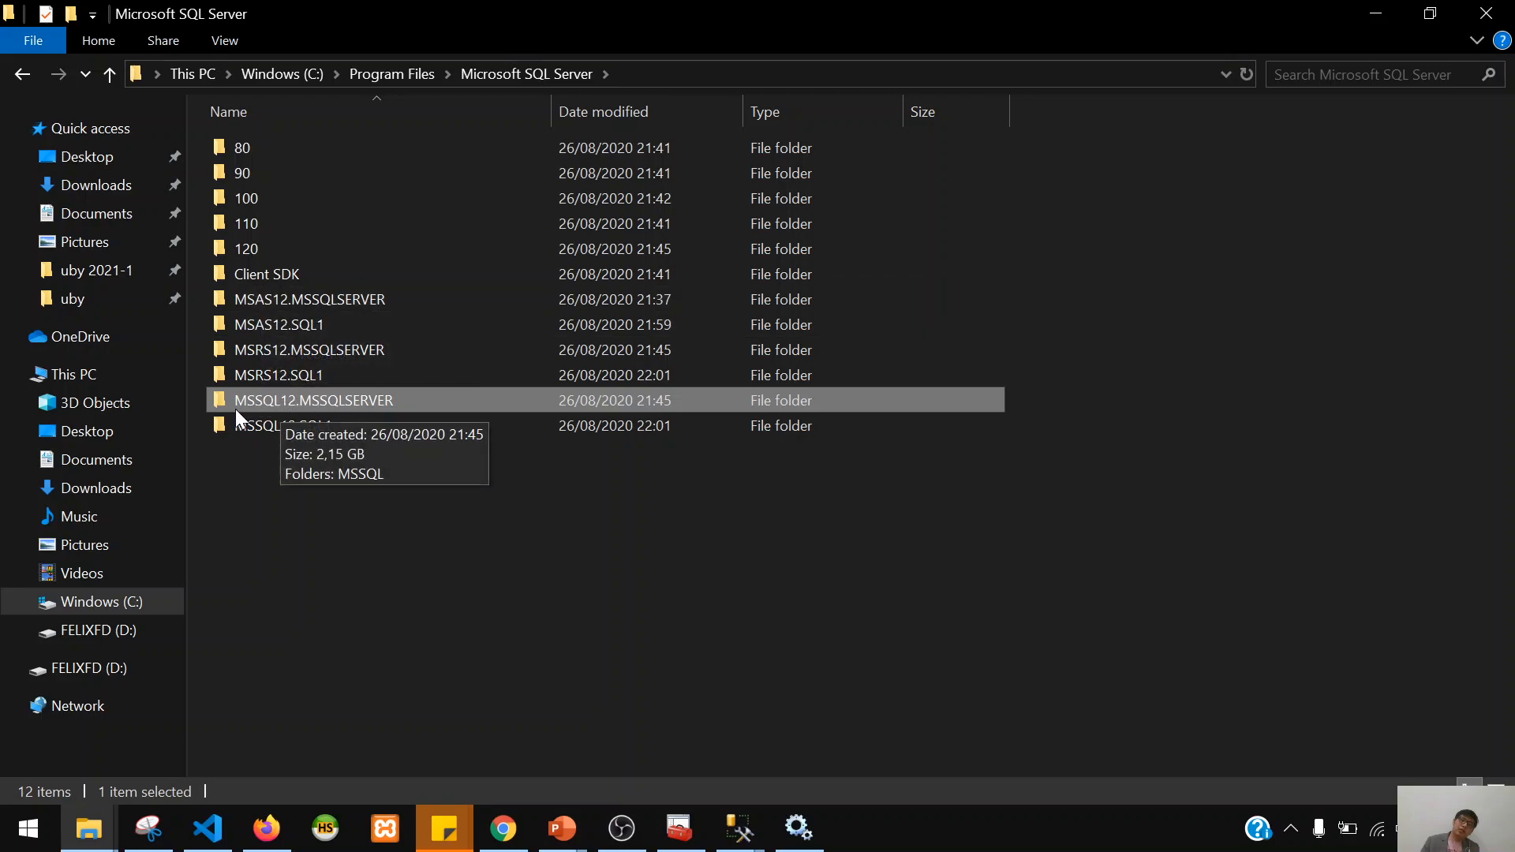
pyautogui.click(319, 430)
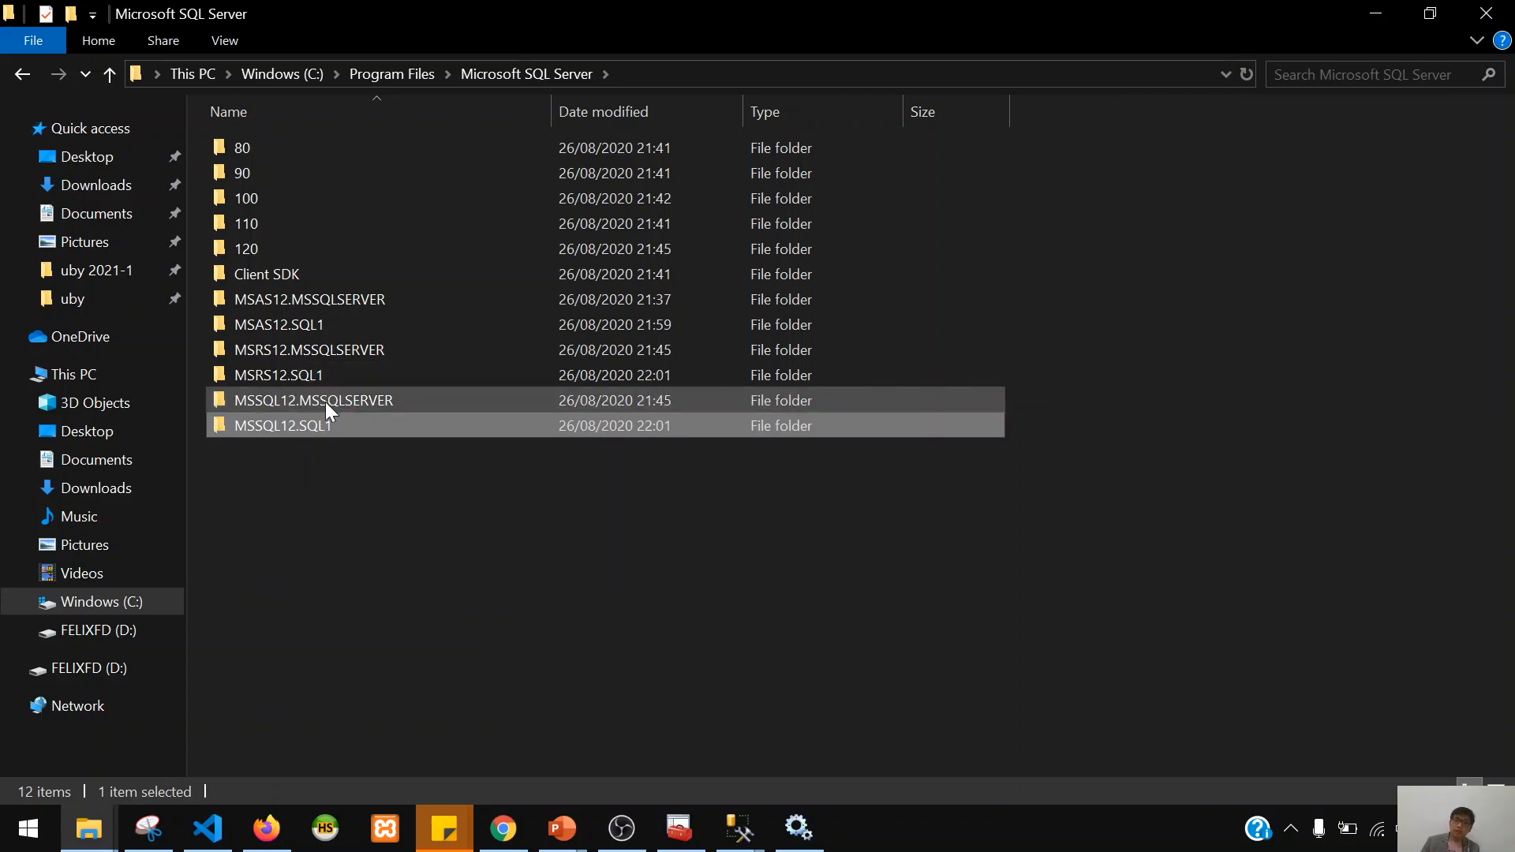
pyautogui.moveTo(325, 400)
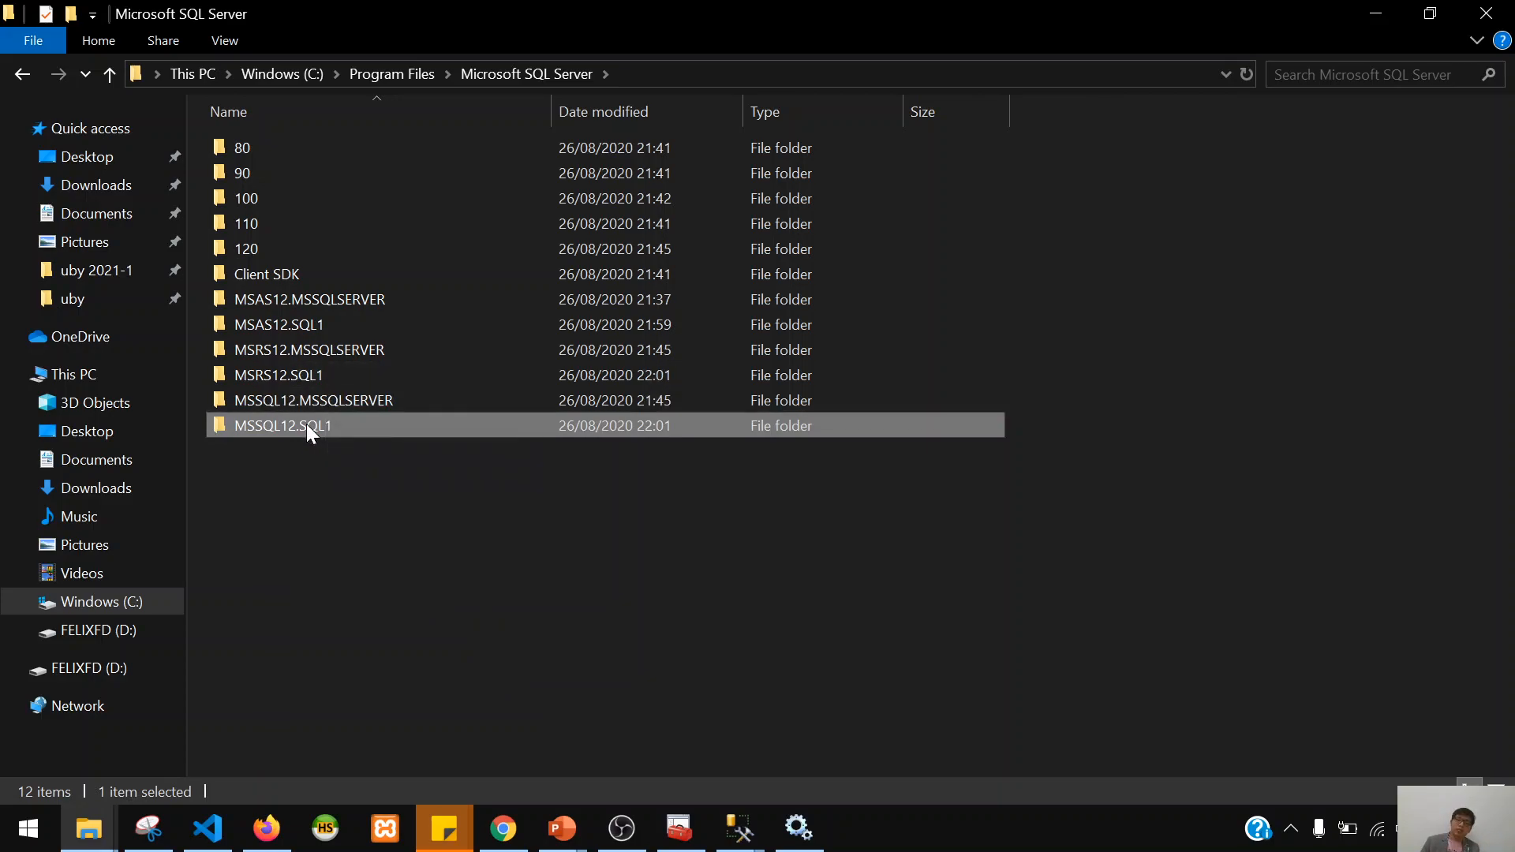
pyautogui.click(323, 402)
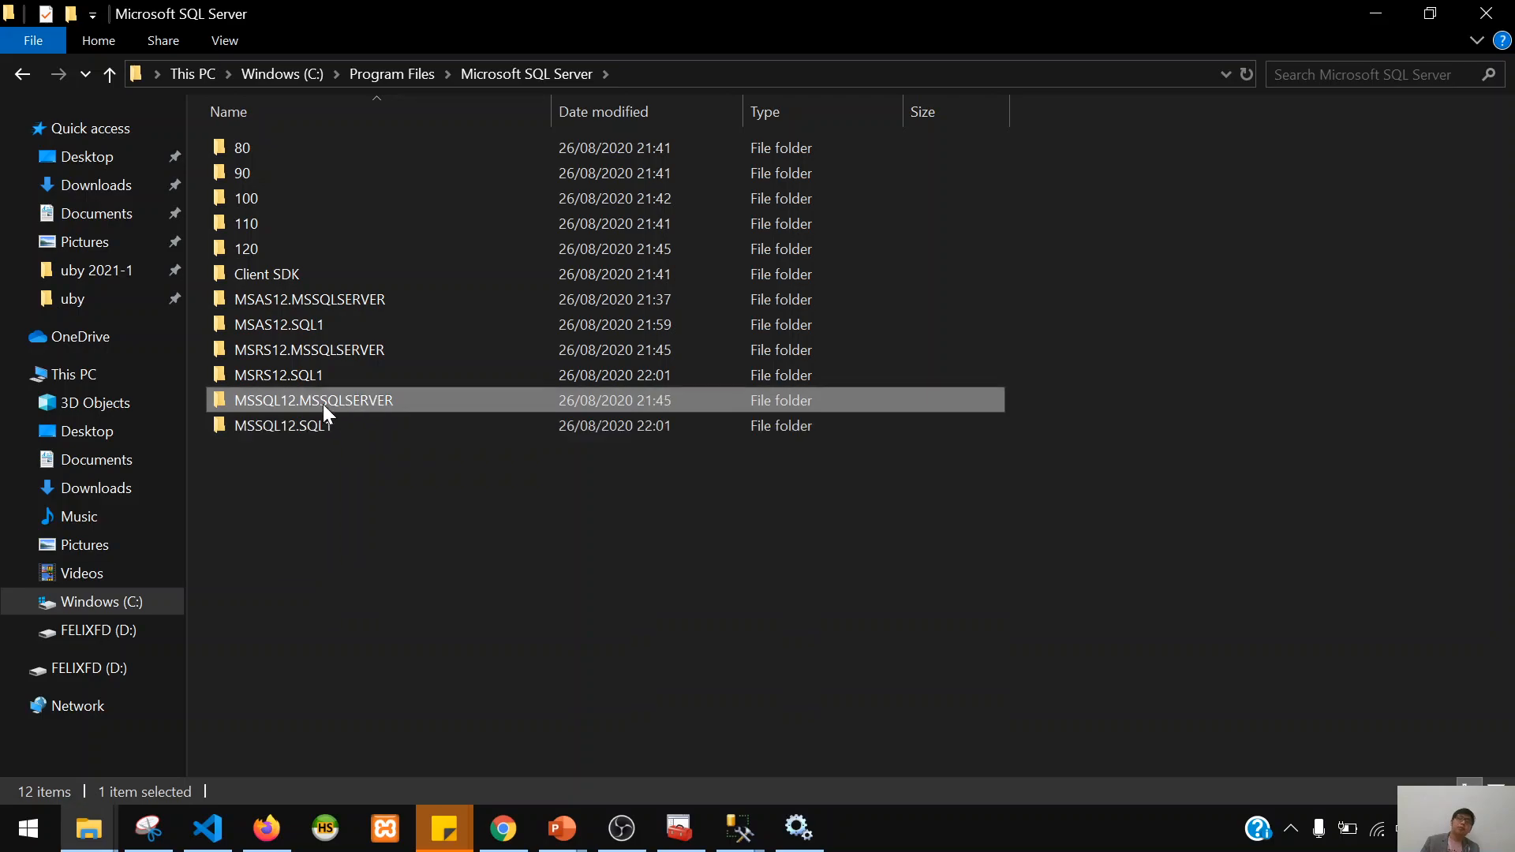
pyautogui.doubleClick(324, 402)
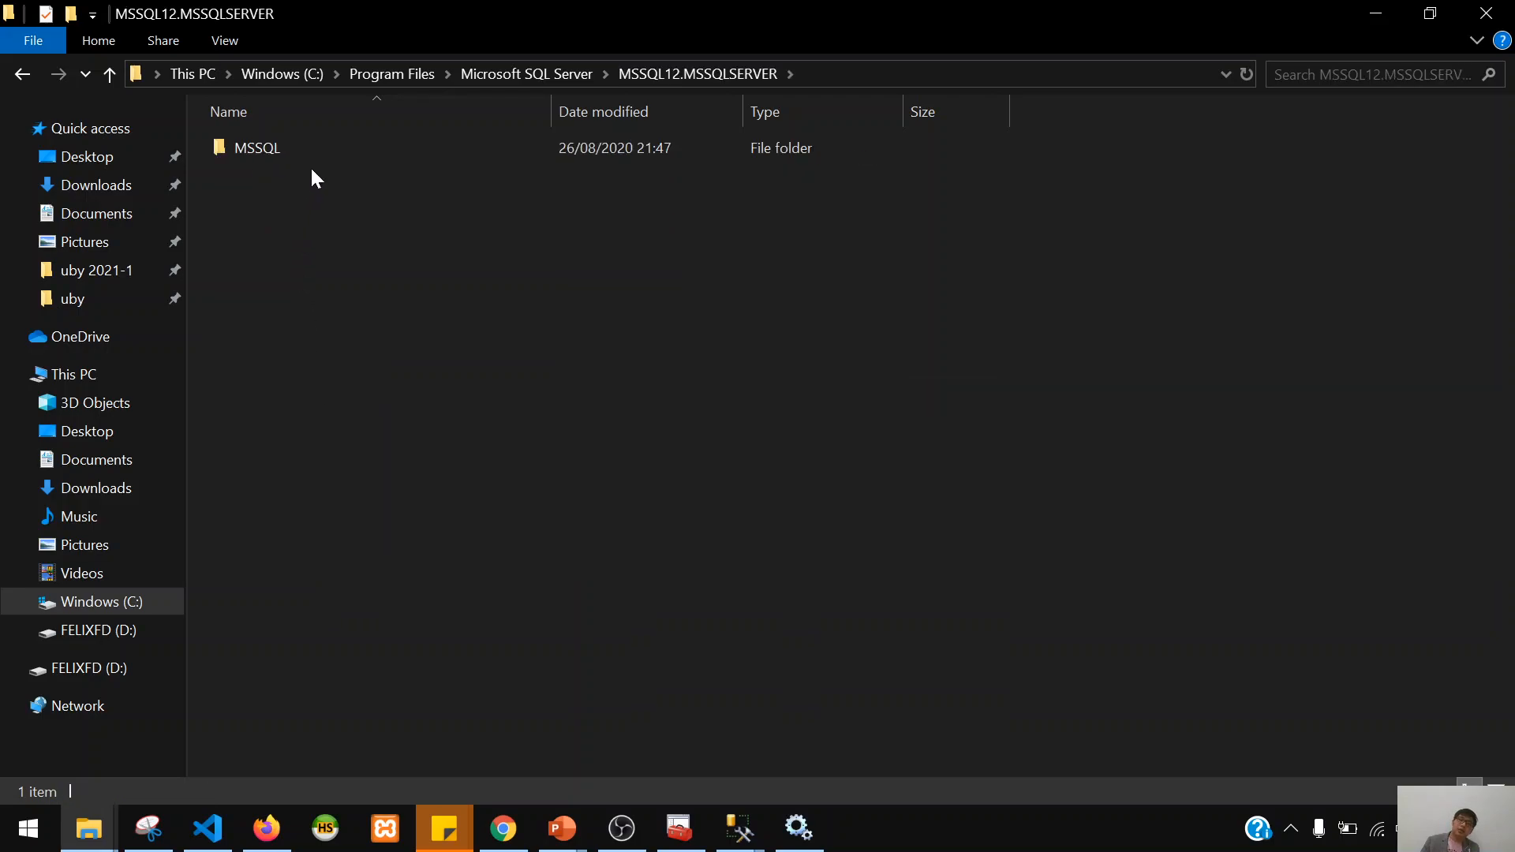
pyautogui.doubleClick(320, 154)
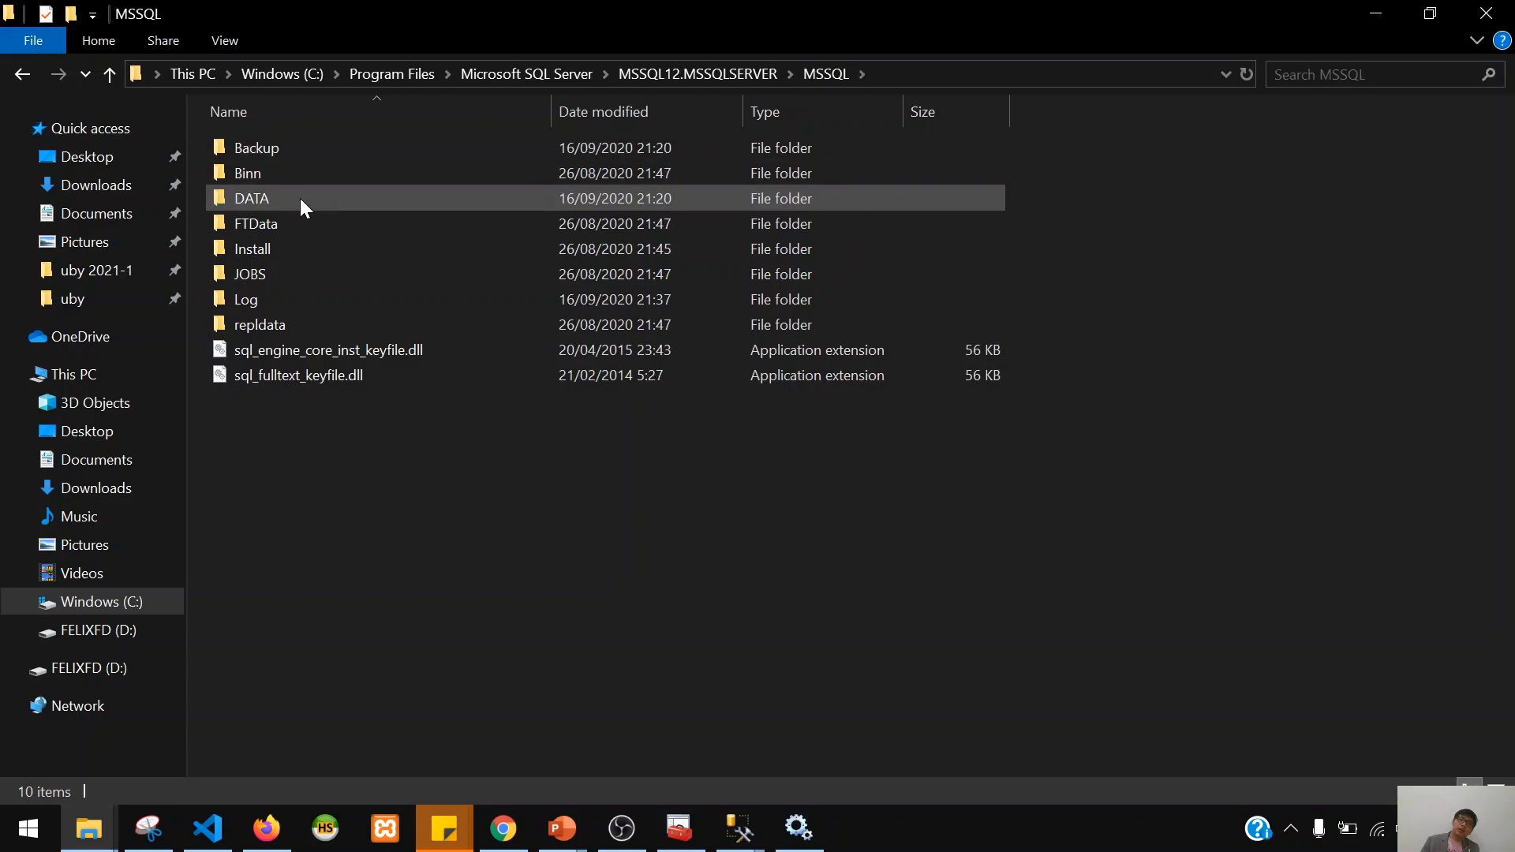
pyautogui.doubleClick(300, 197)
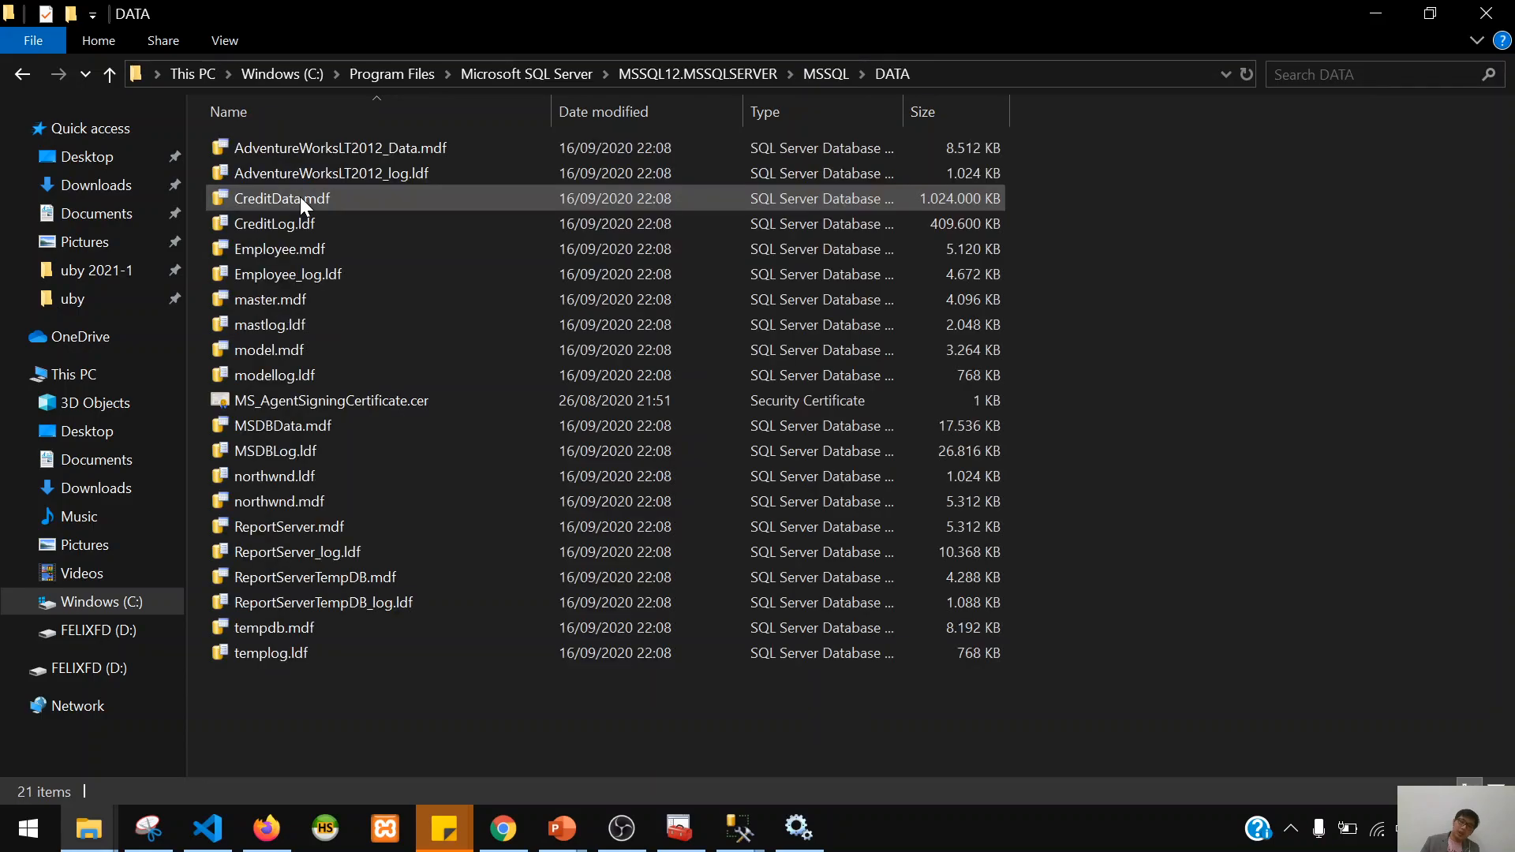
# - Delete the Credit database files CreditData.mdf and CreditLog.ldf from the DATA folder, and refresh the folder
pyautogui.click(525, 197)
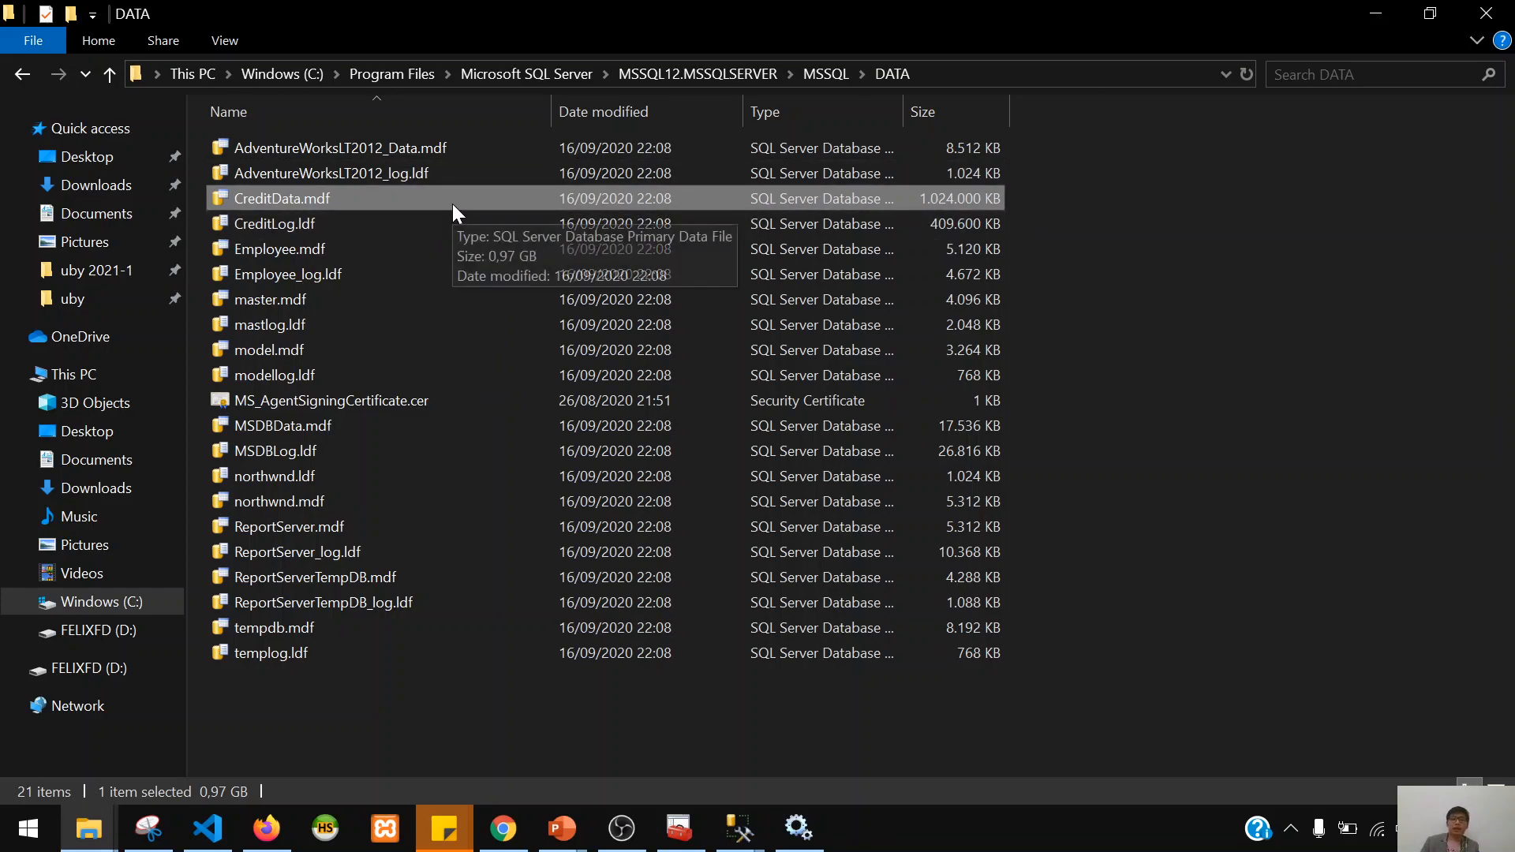
pyautogui.hotkey('alt', 'Tab')
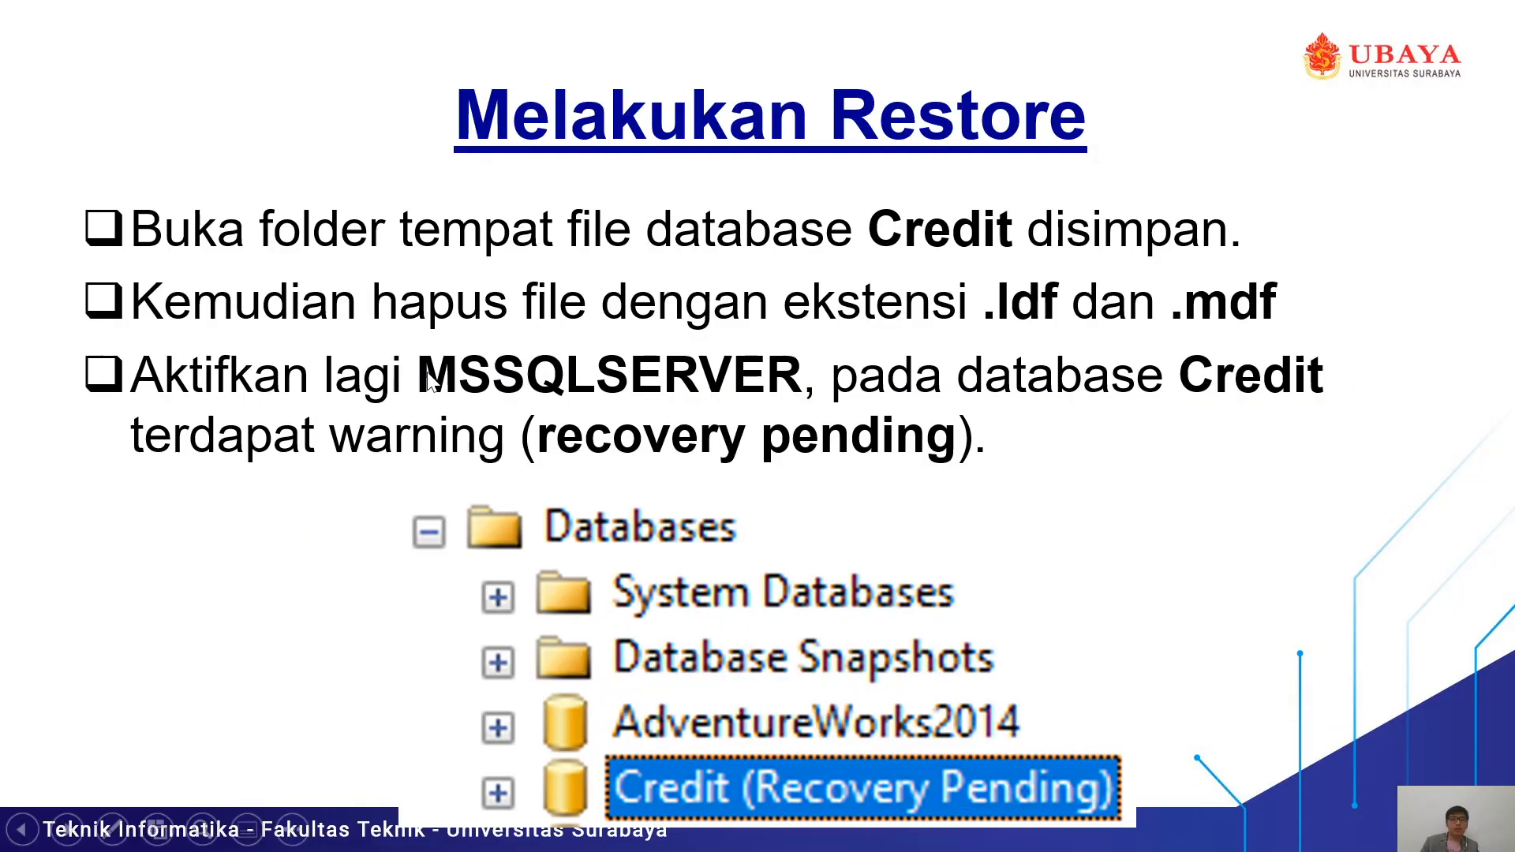
pyautogui.hotkey('alt', 'Tab')
pyautogui.click(436, 215)
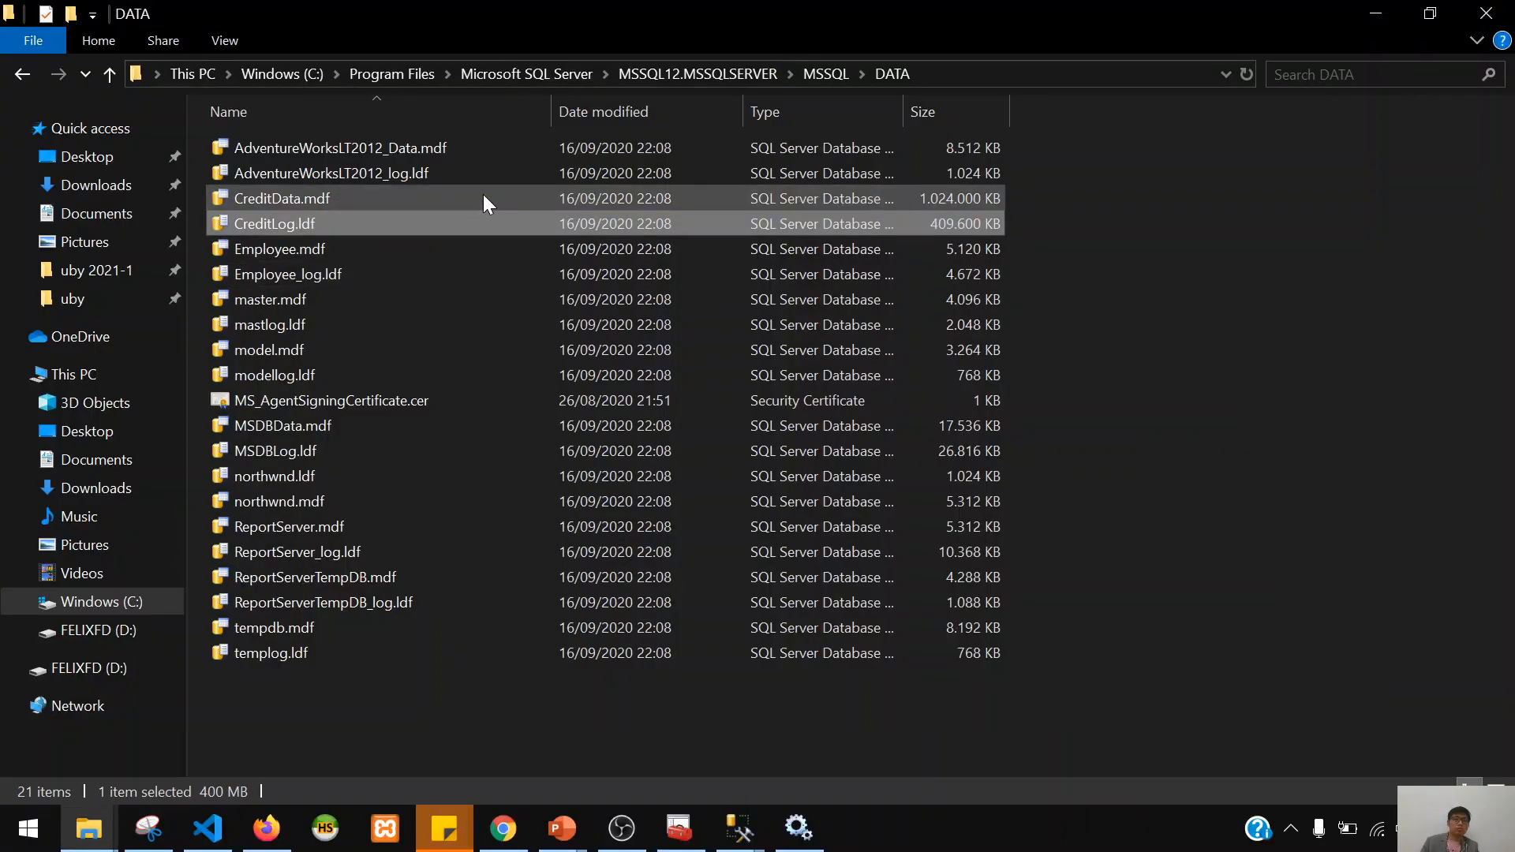
pyautogui.keyDown('ctrl'); pyautogui.click(483, 193); pyautogui.keyUp('ctrl')
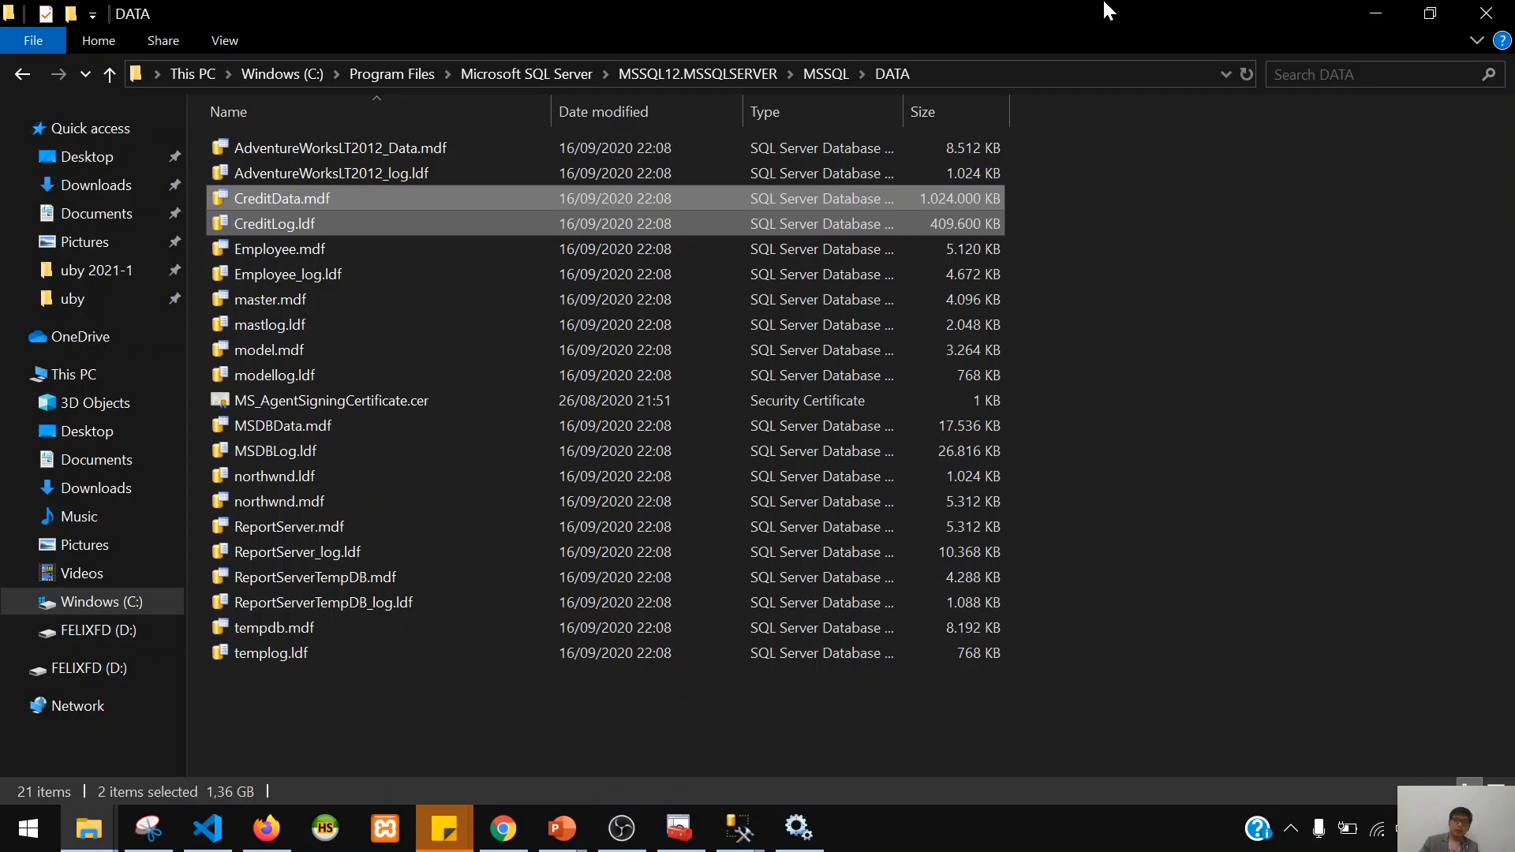
pyautogui.press('Delete')
pyautogui.rightClick(1140, 186)
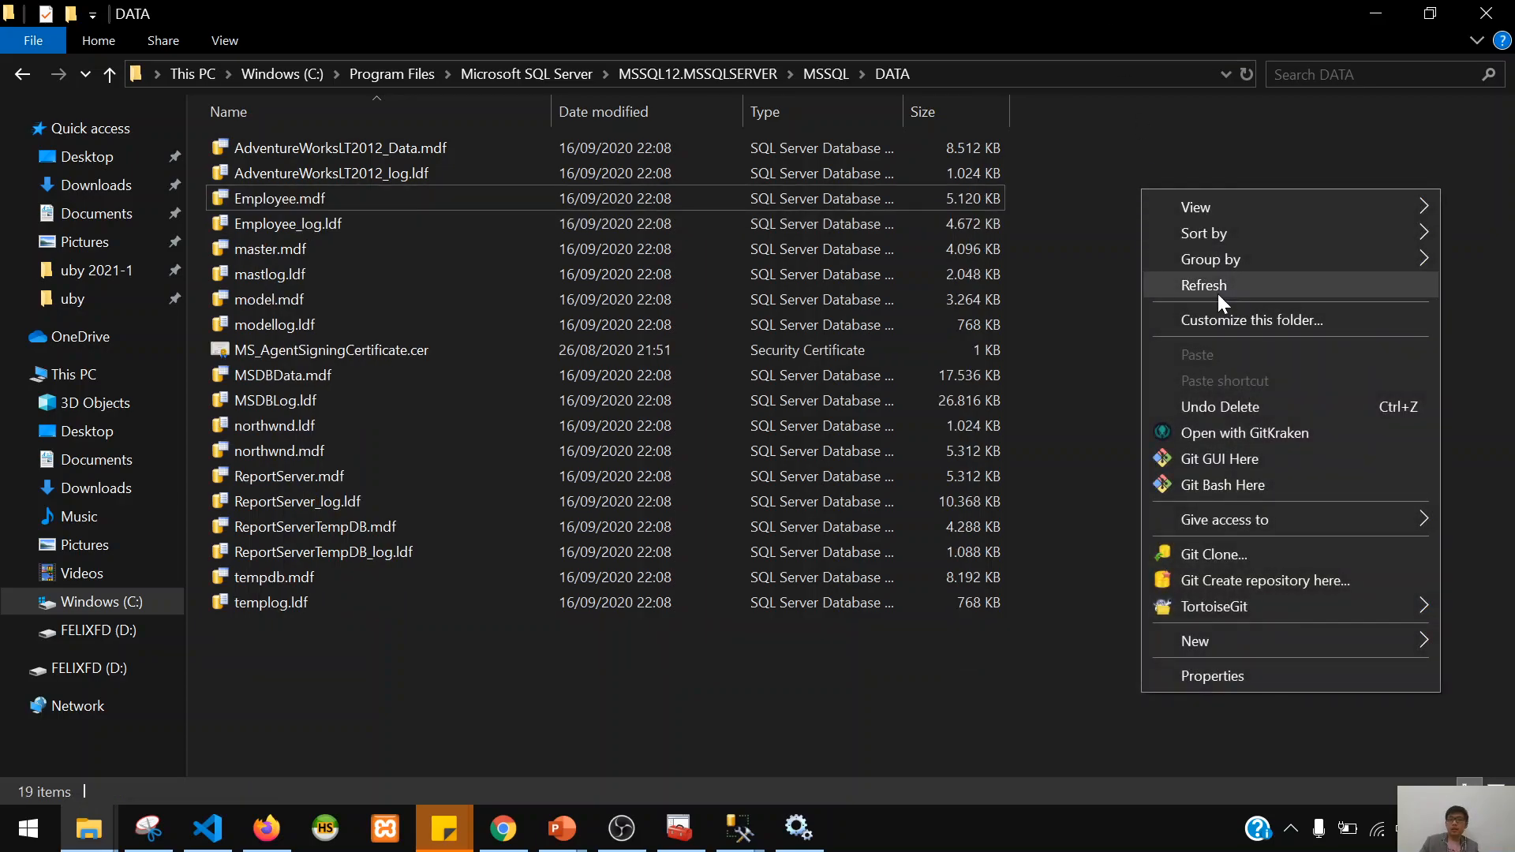
pyautogui.click(1223, 282)
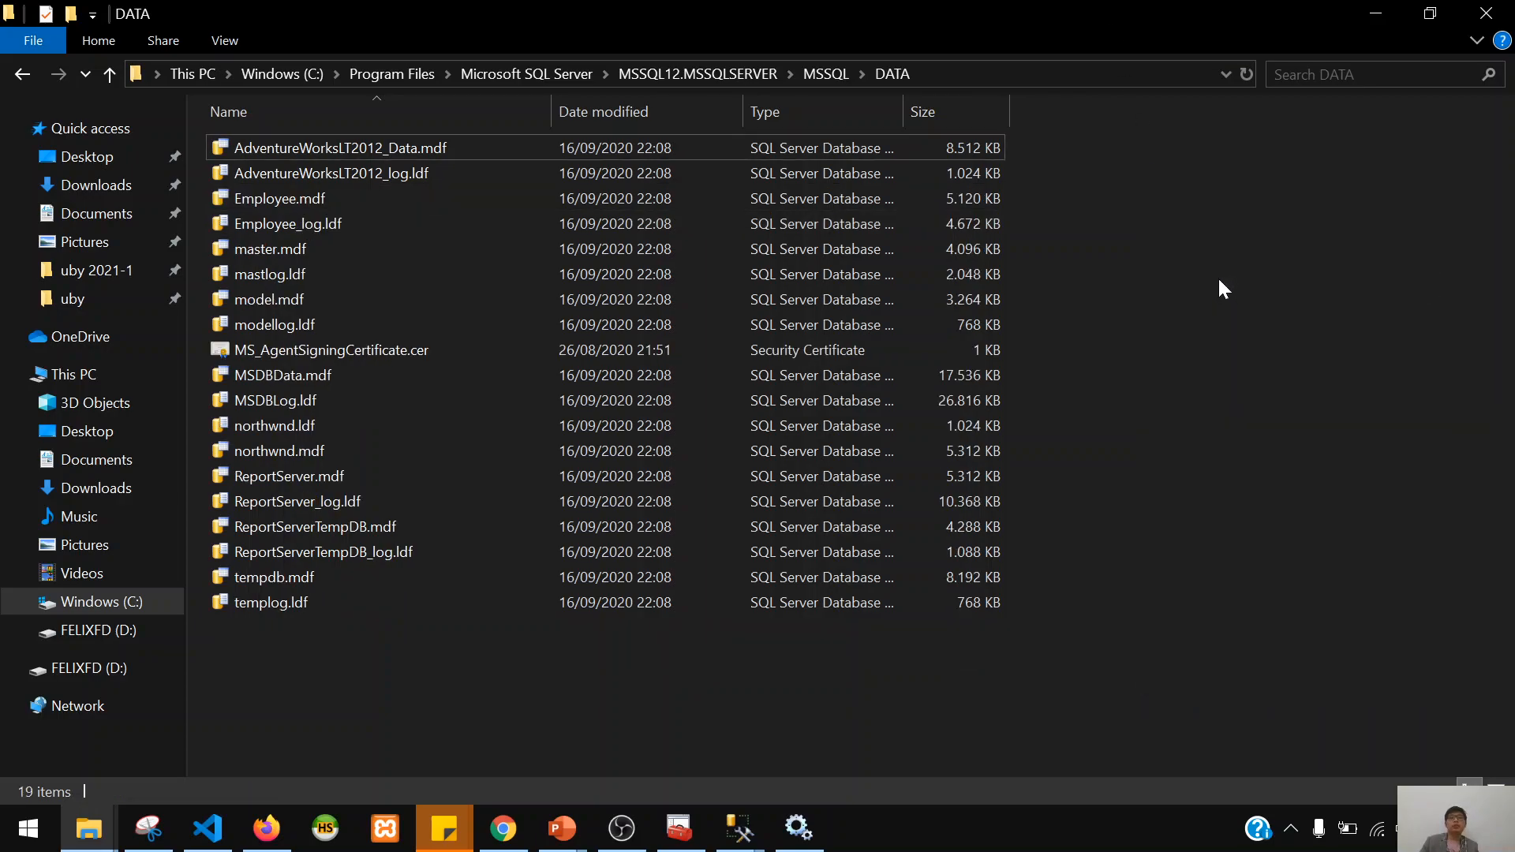
# - Switch to SQL Server Configuration Manager and start the SQL Server (MSSQLSERVER) service
pyautogui.hotkey('alt', 'Tab')
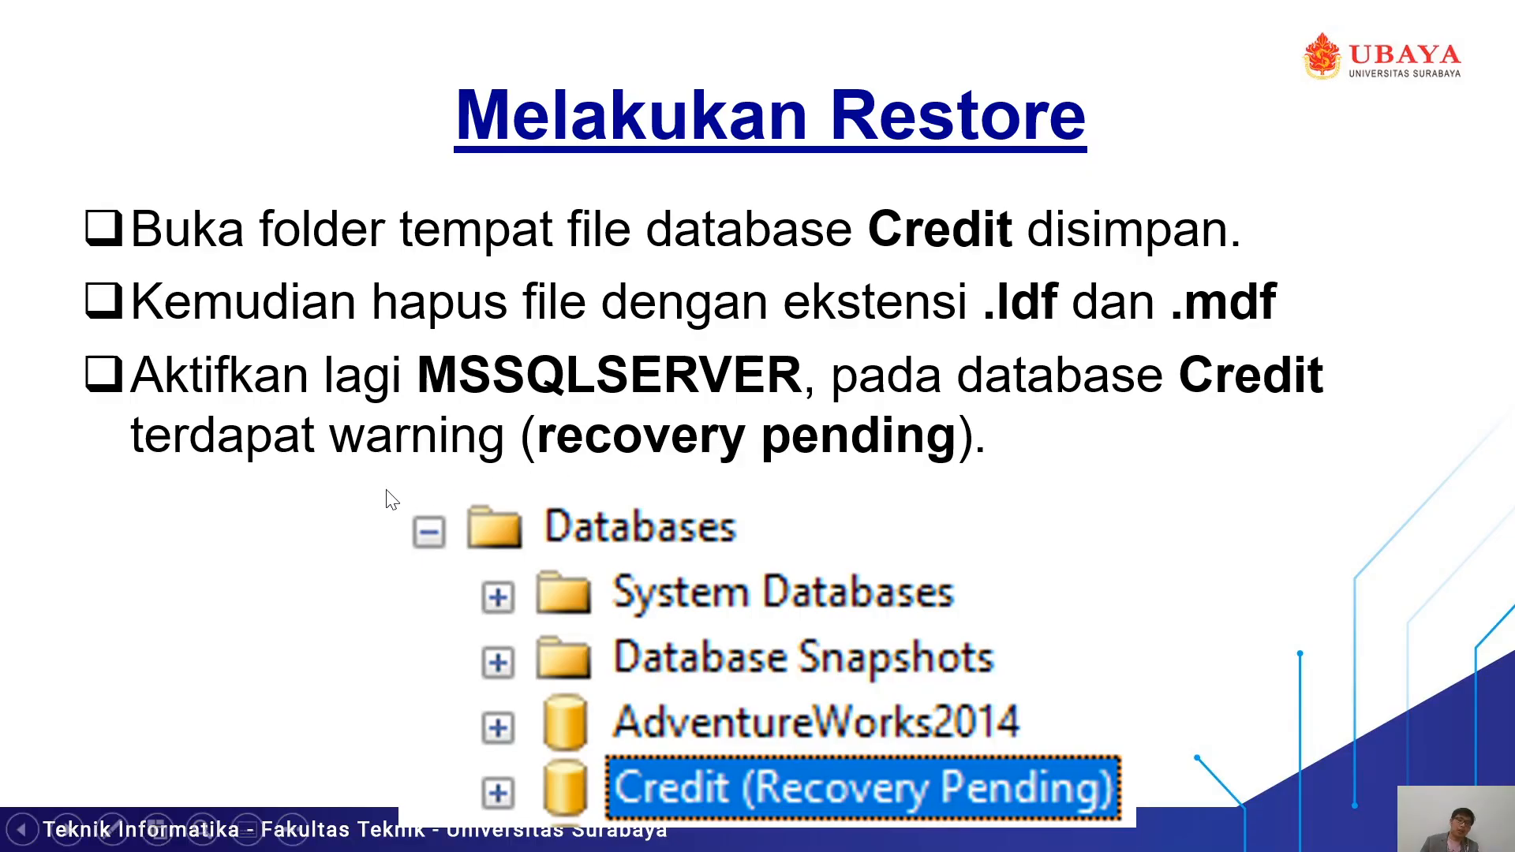
pyautogui.hotkey('alt', 'Tab')
pyautogui.hotkey('alt', 'Tab')
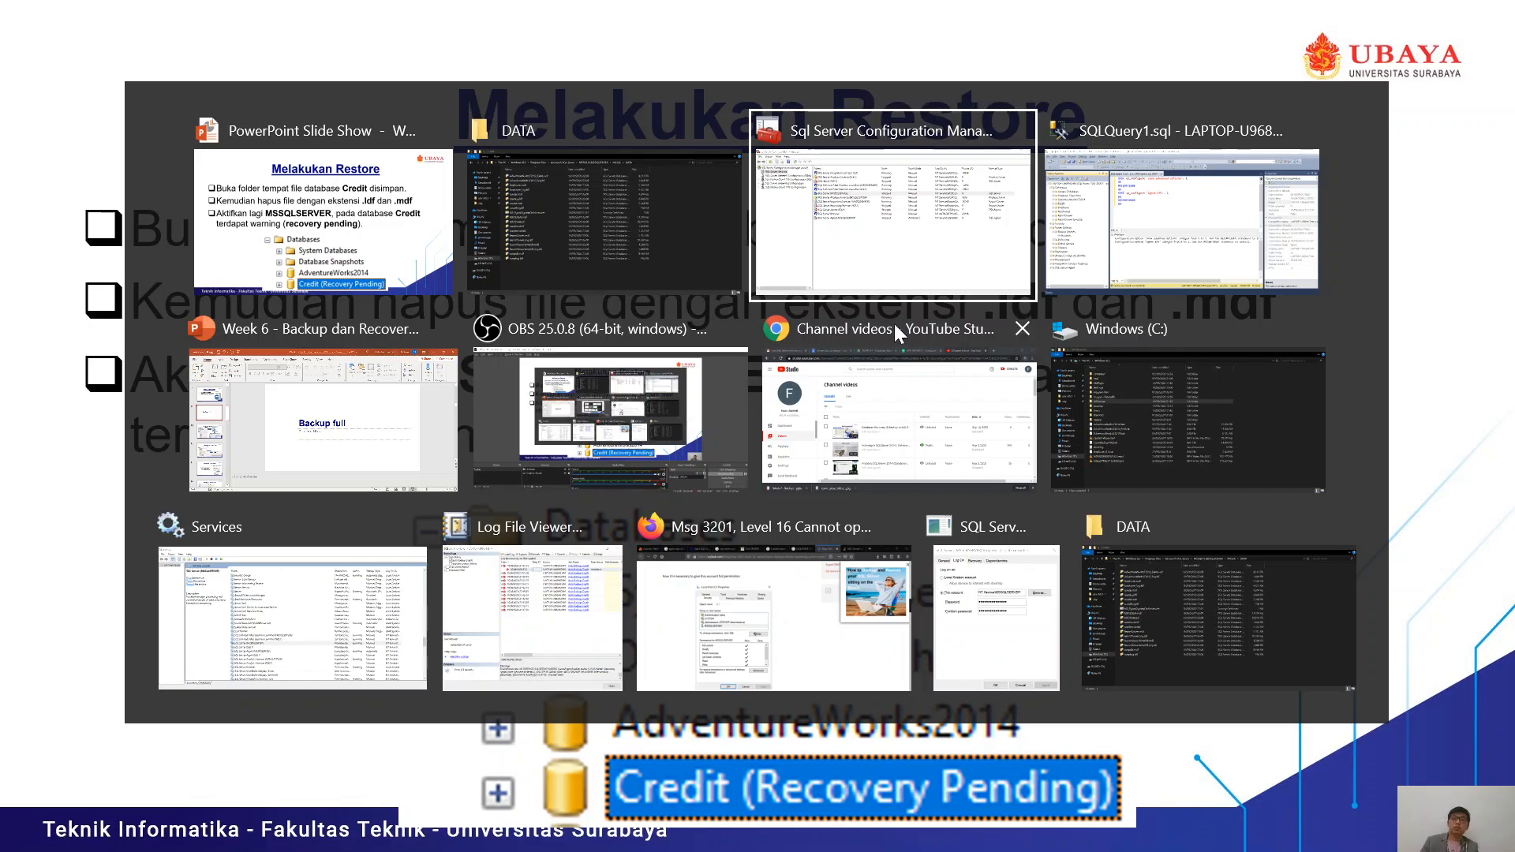
pyautogui.rightClick(426, 241)
pyautogui.click(452, 251)
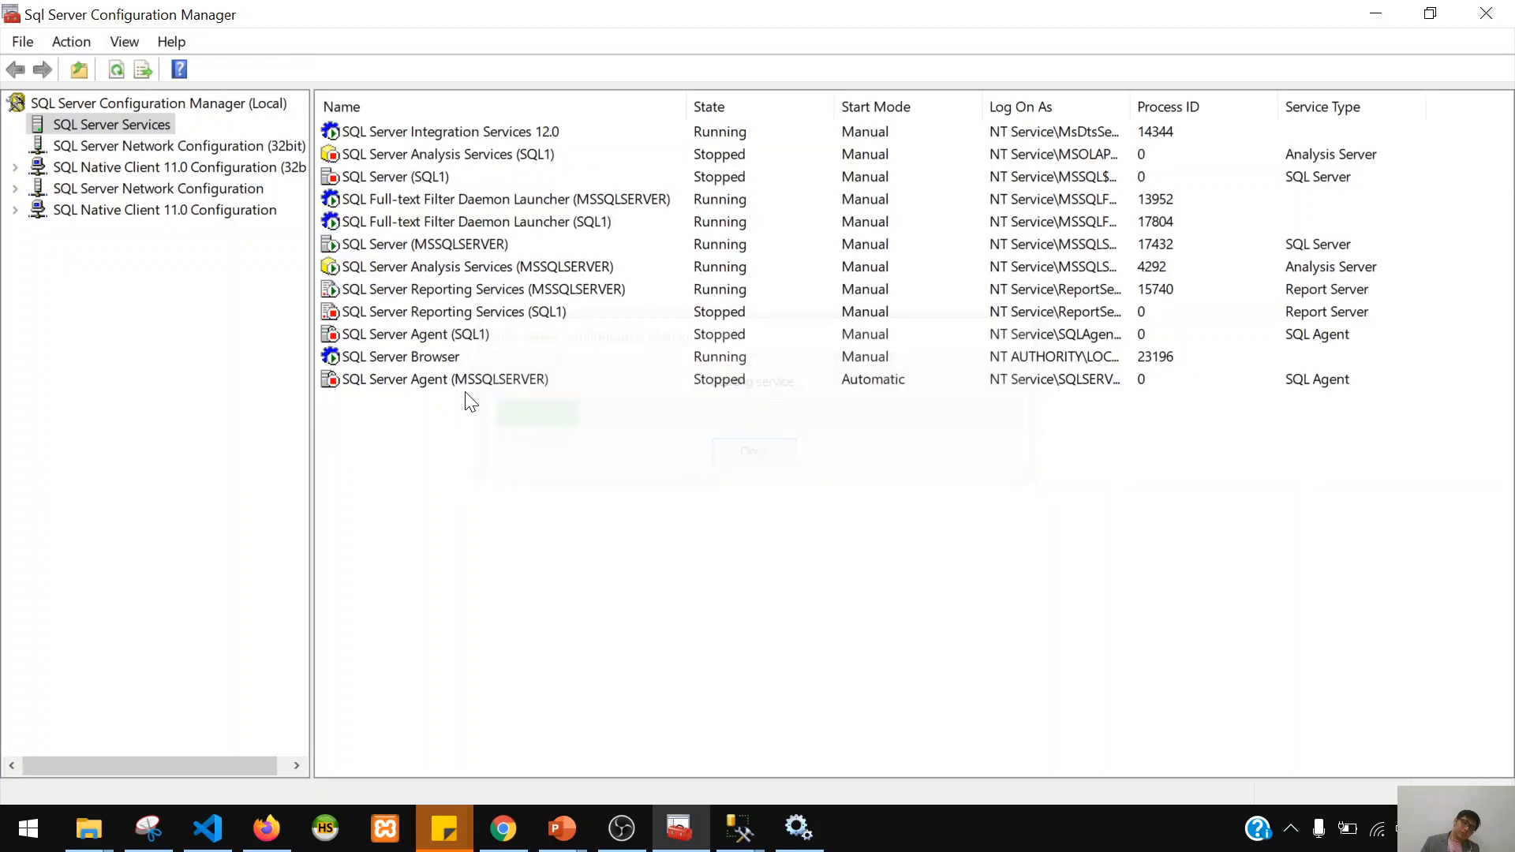
# - Start the SQL Server Agent (MSSQLSERVER) service and refresh the services list to check both services
pyautogui.click(475, 380)
pyautogui.rightClick(476, 381)
pyautogui.click(490, 395)
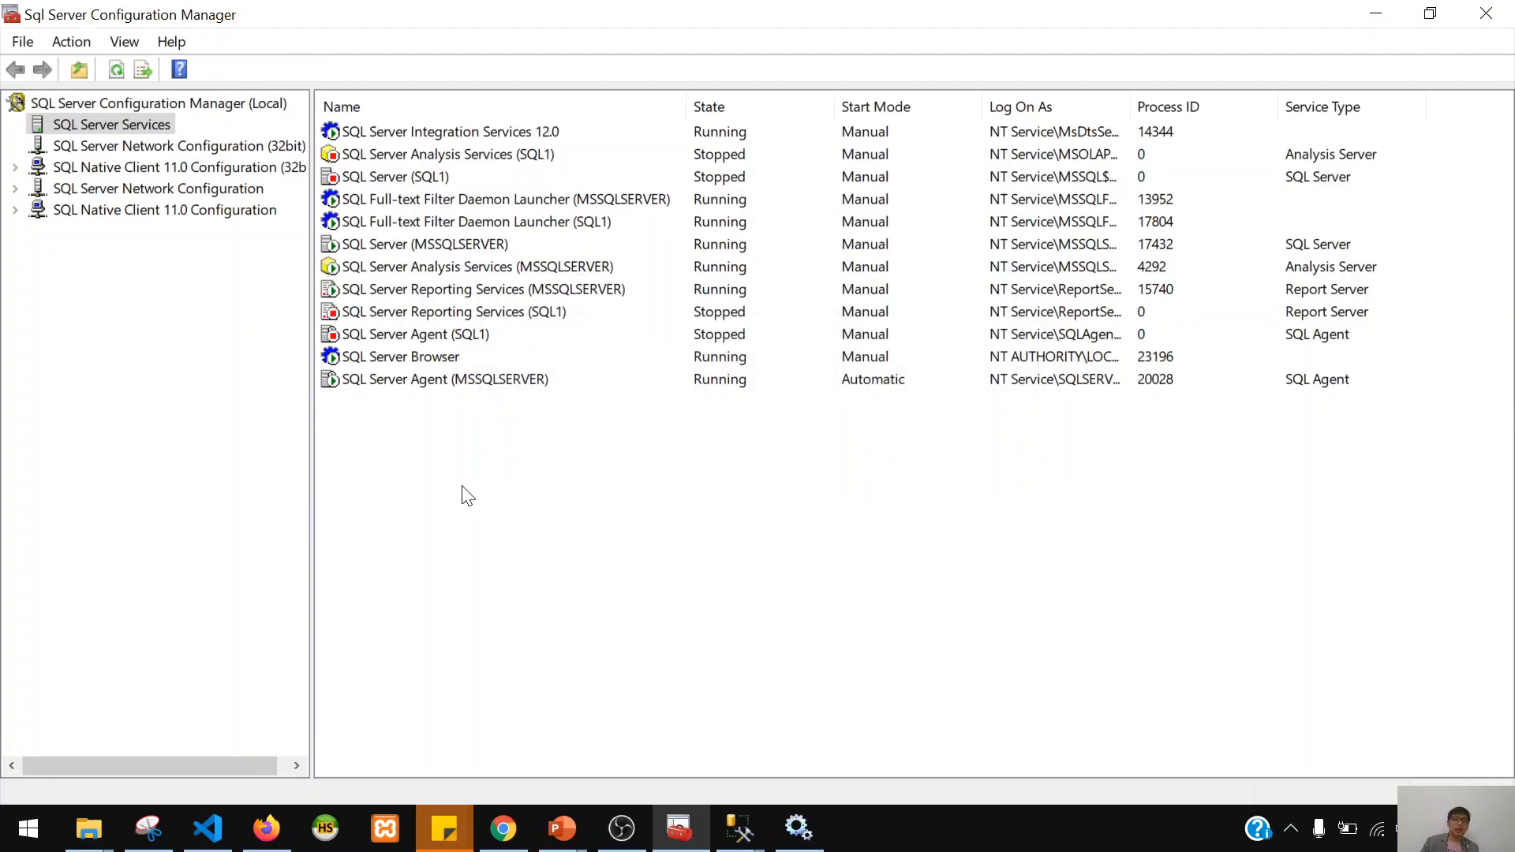
pyautogui.rightClick(504, 491)
pyautogui.click(537, 503)
pyautogui.click(453, 243)
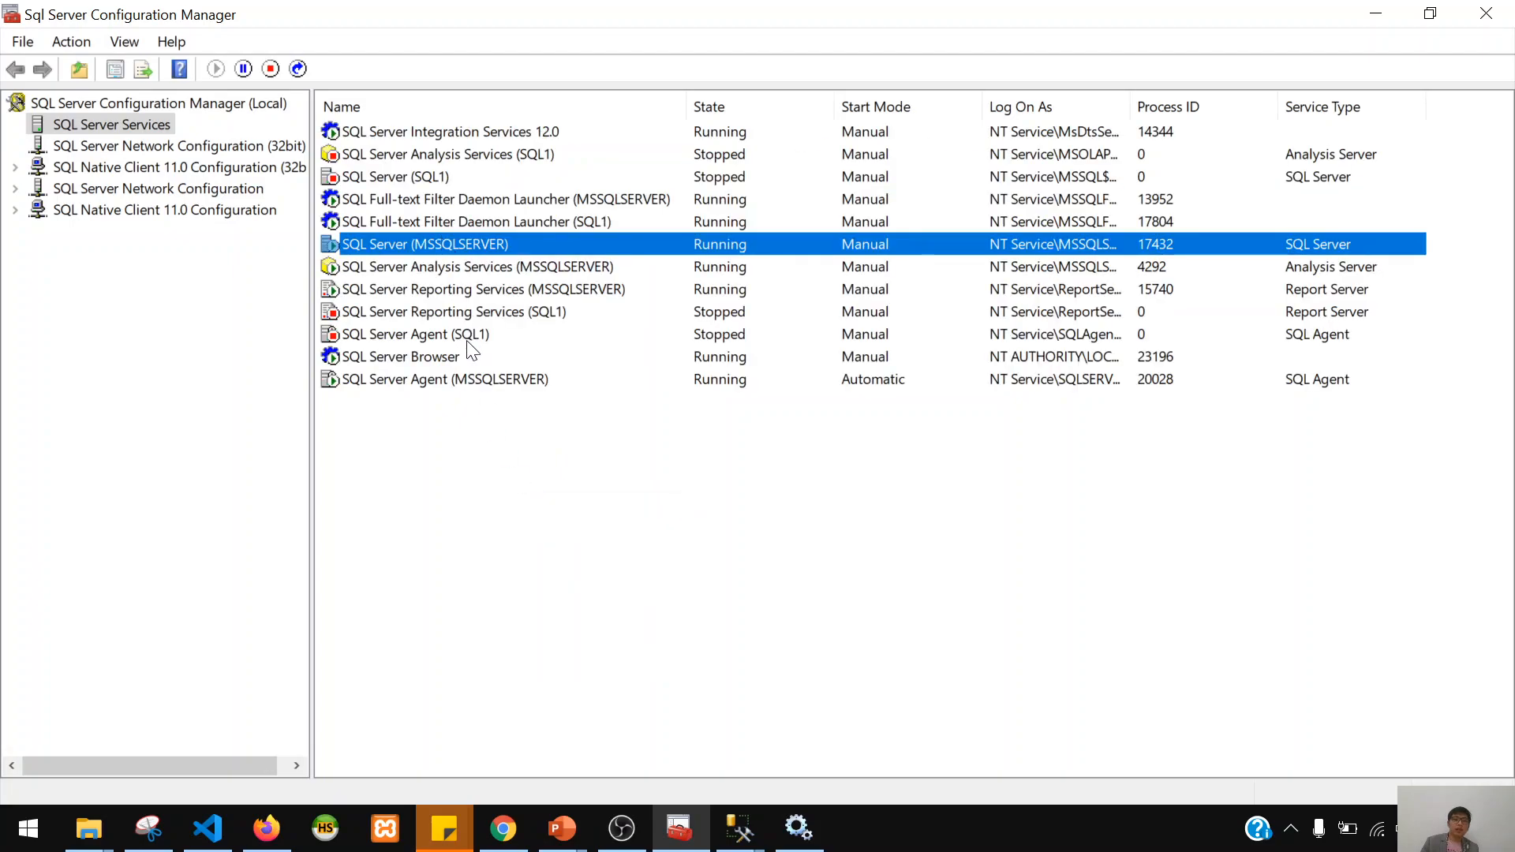
pyautogui.click(448, 380)
# - Switch to SQL Server Management Studio, move the Log File Viewer out of the way and refresh Object Explorer
pyautogui.click(740, 829)
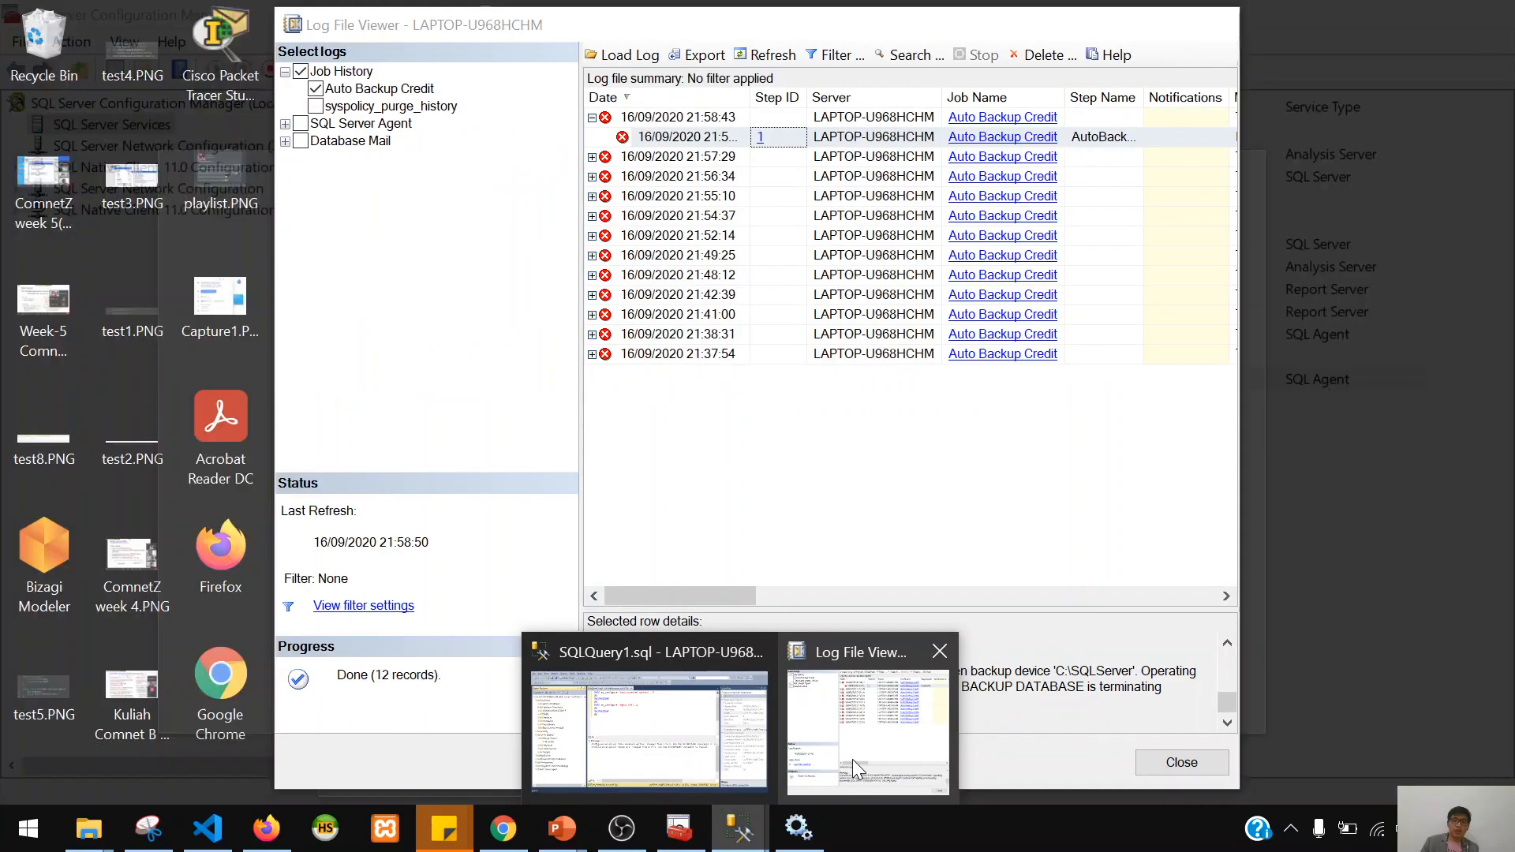
pyautogui.click(853, 759)
pyautogui.click(1278, 12)
pyautogui.click(682, 829)
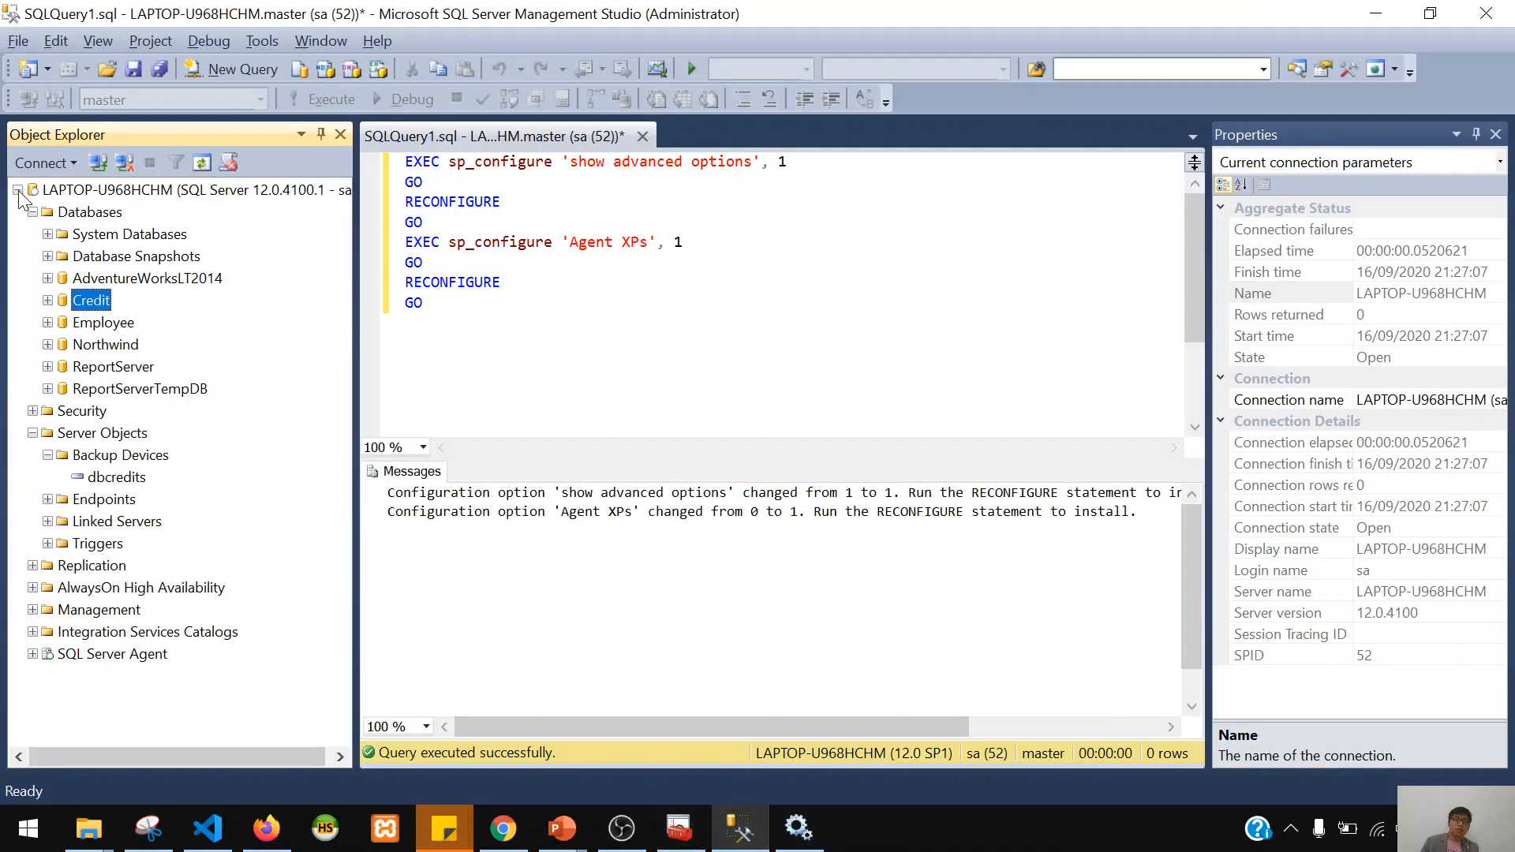
pyautogui.click(205, 155)
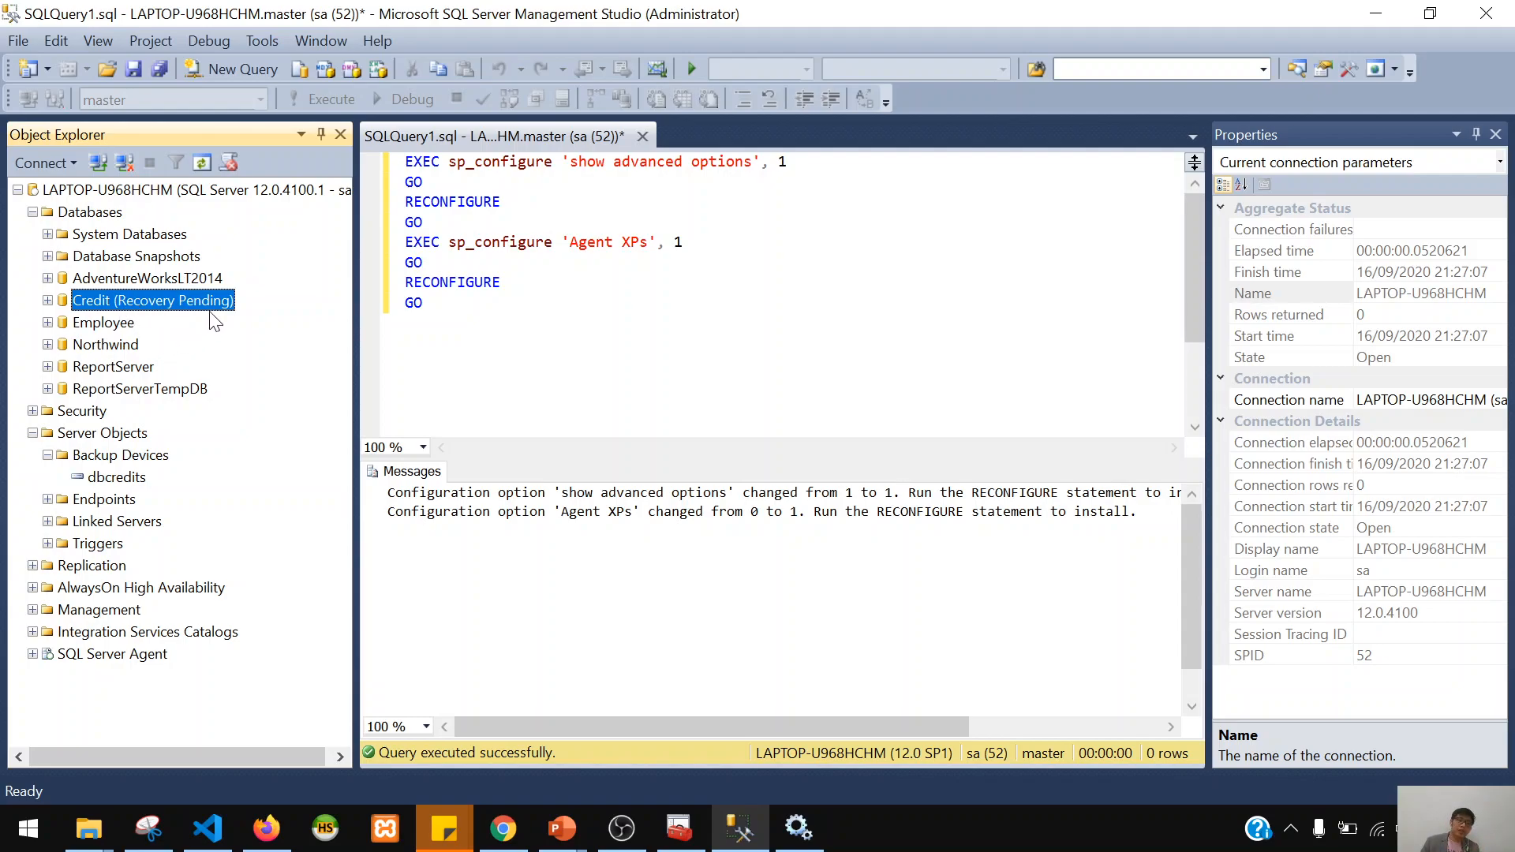
# - Try to expand the Credit database in Object Explorer and dismiss the message
pyautogui.rightClick(91, 301)
pyautogui.click(67, 306)
pyautogui.click(47, 301)
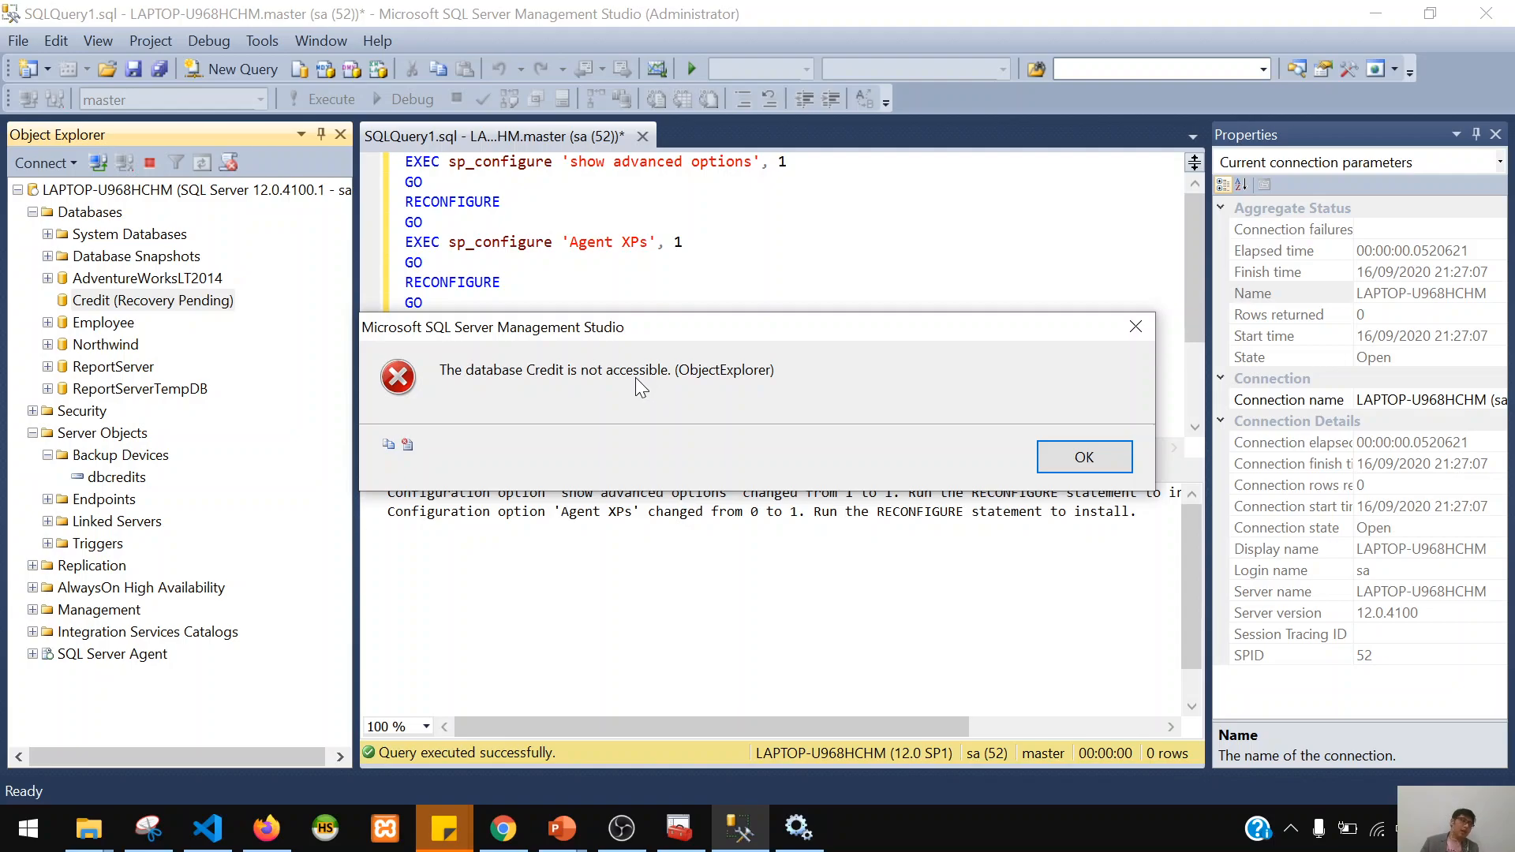
pyautogui.click(1097, 449)
# - Switch to the slide show and advance to the slide on the Restore Database command
pyautogui.hotkey('alt', 'Tab')
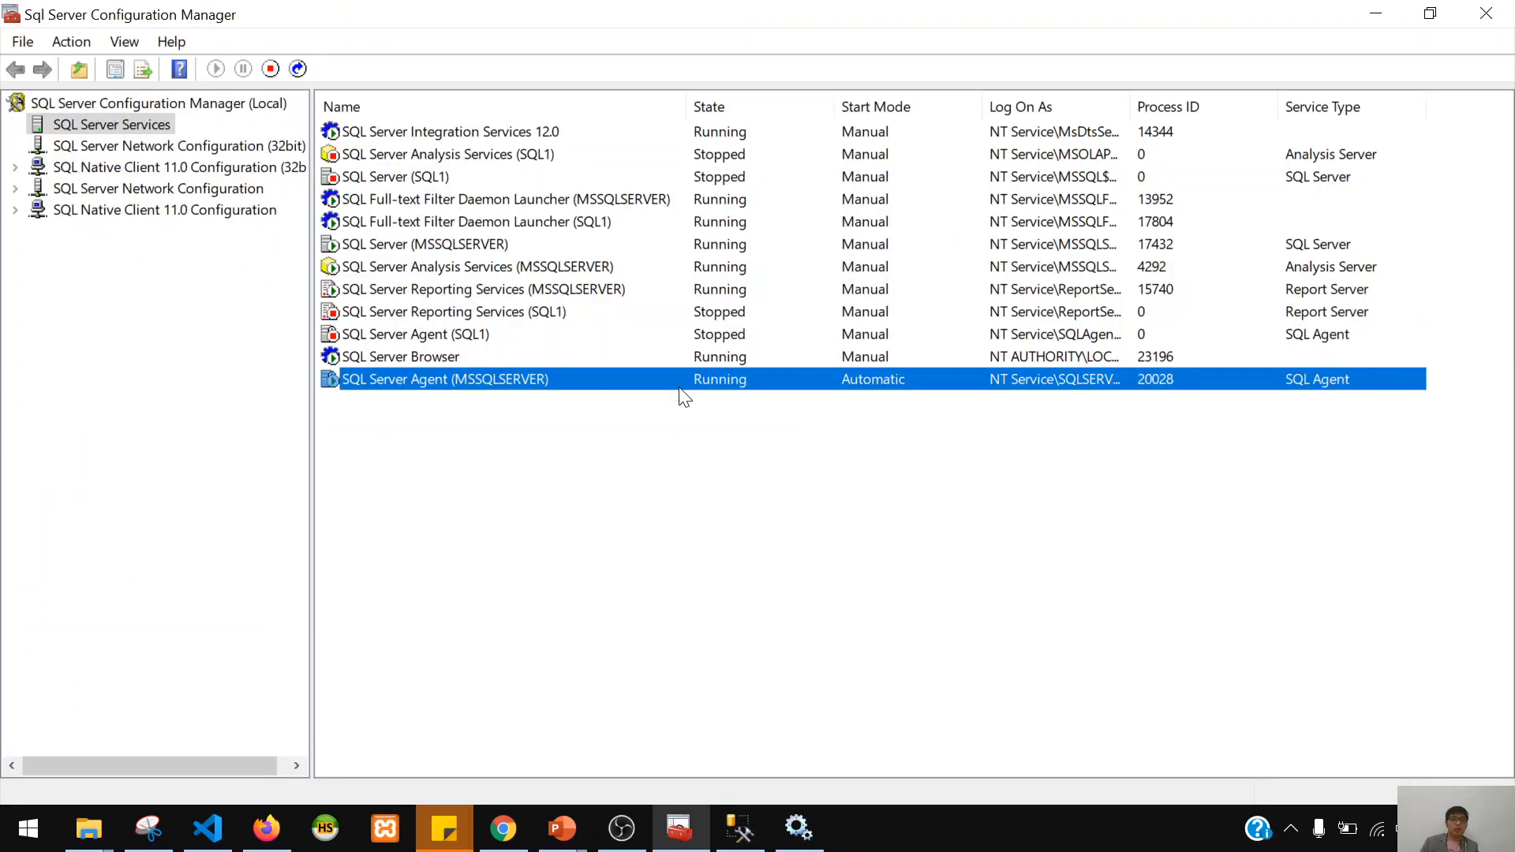
pyautogui.hotkey('alt', 'Tab')
pyautogui.press('Tab')
pyautogui.press('Right')
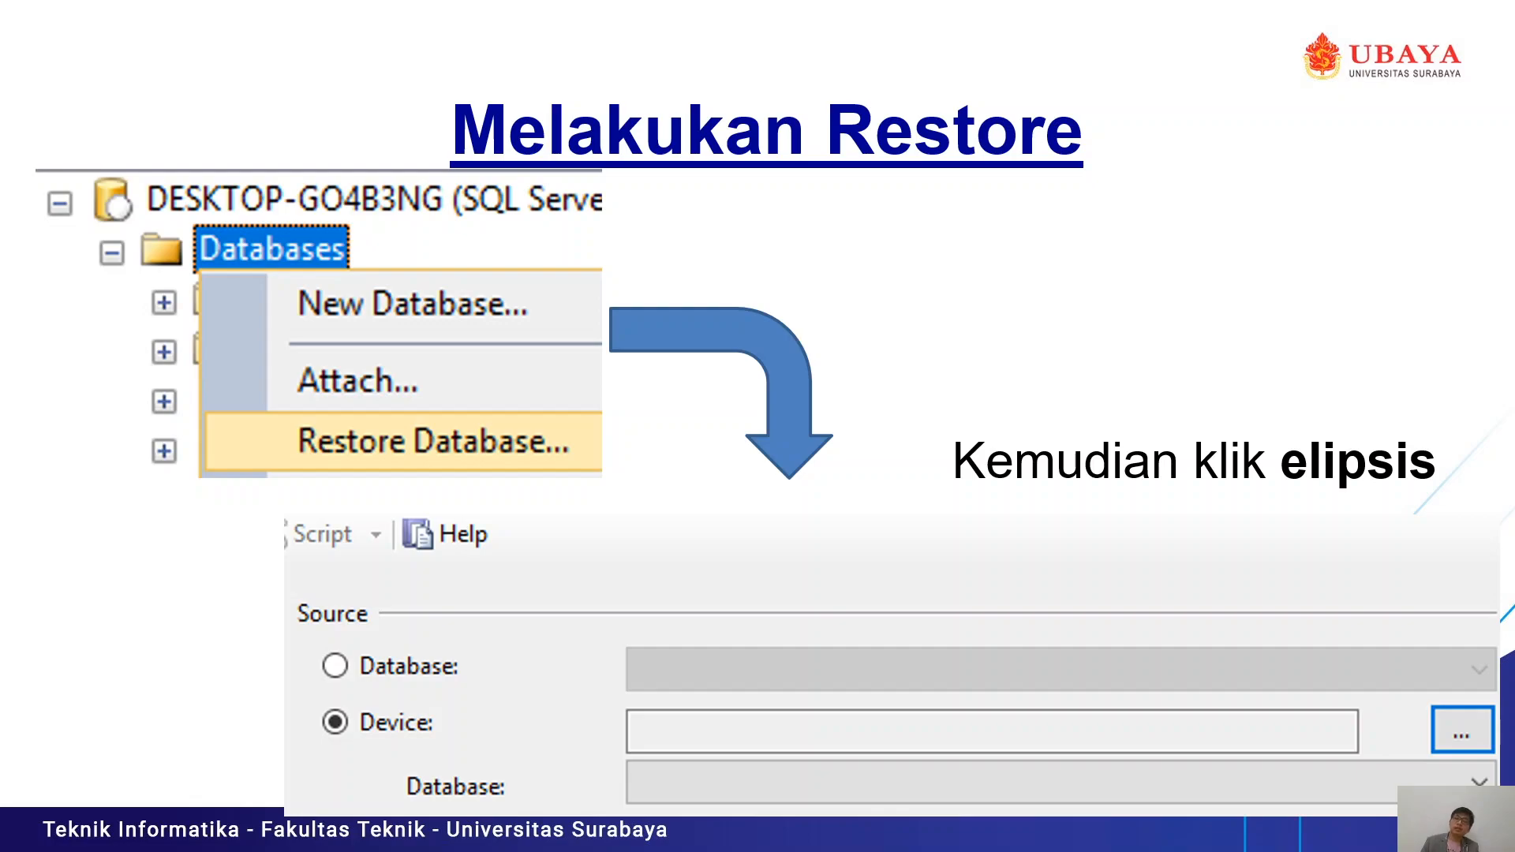
# - Return to SQL Server Management Studio and open the Restore Database dialog for the Credit database
pyautogui.hotkey('alt', 'Tab')
pyautogui.hotkey('alt', 'Tab')
pyautogui.press('Tab')
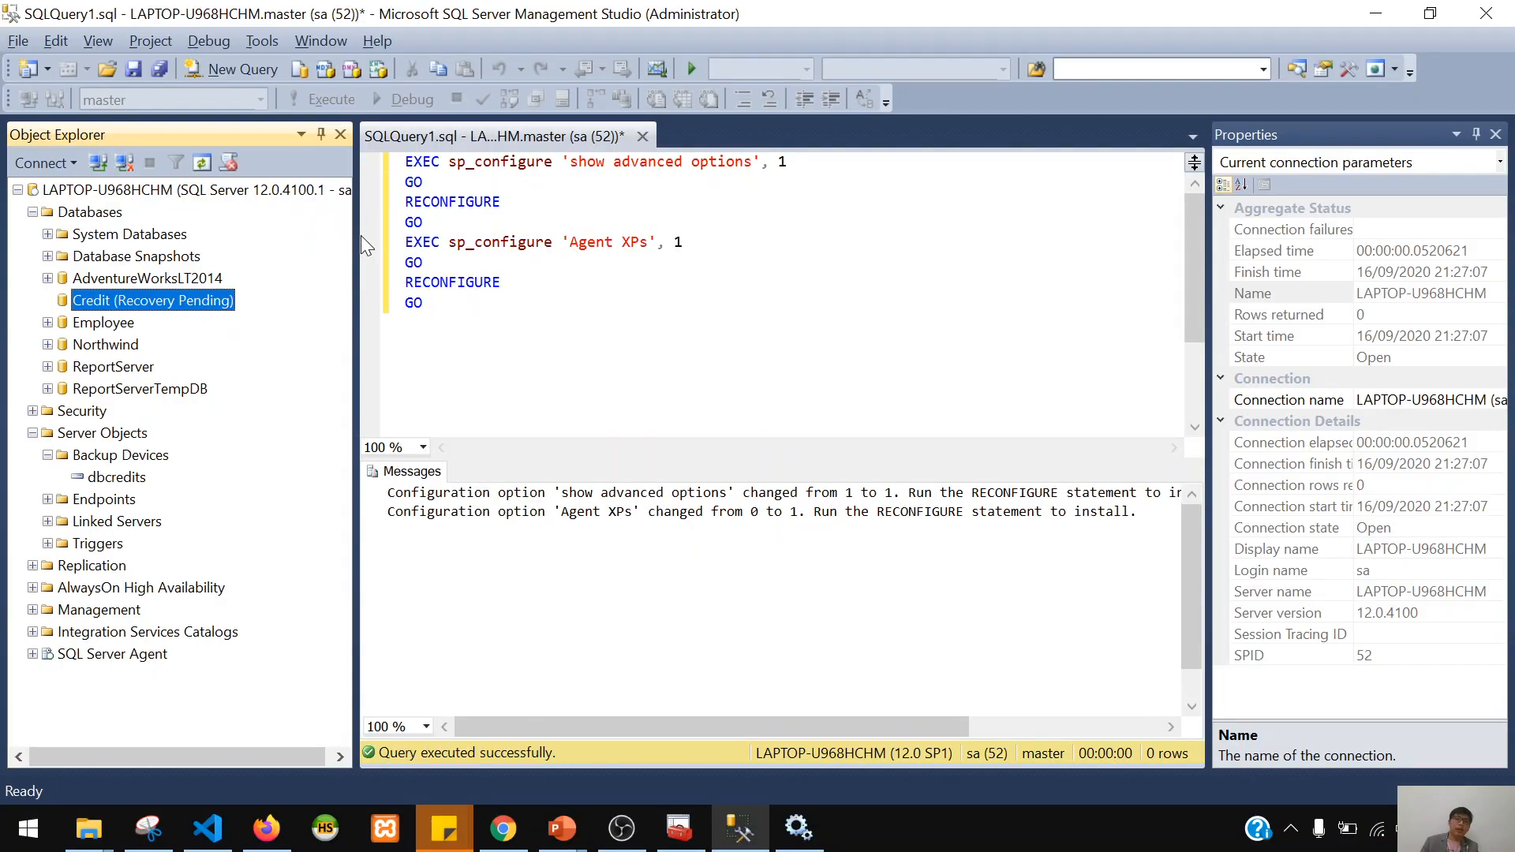
pyautogui.rightClick(147, 295)
pyautogui.moveTo(260, 384)
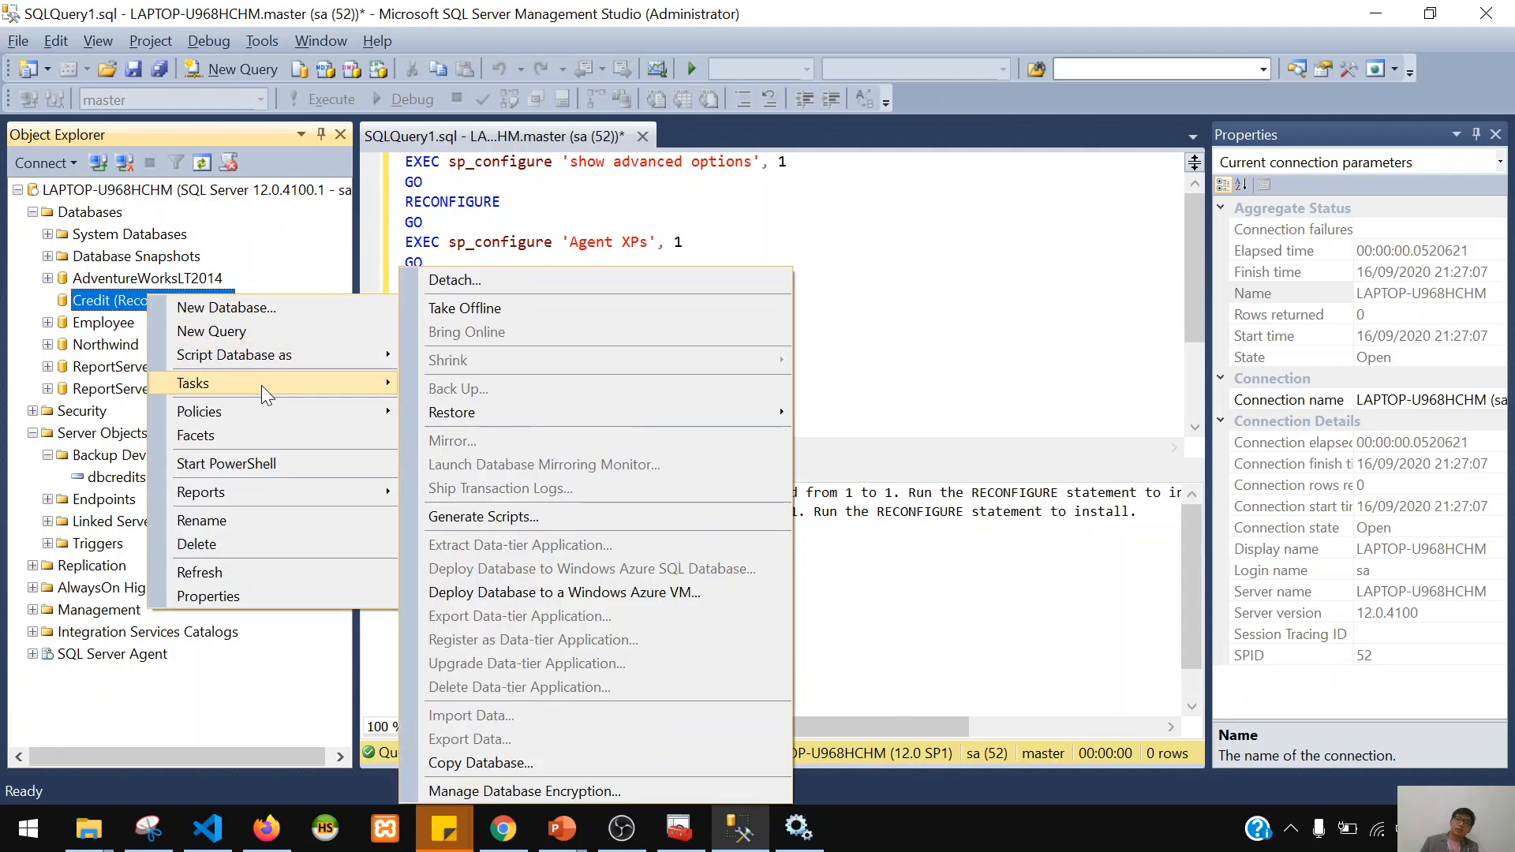
pyautogui.moveTo(500, 409)
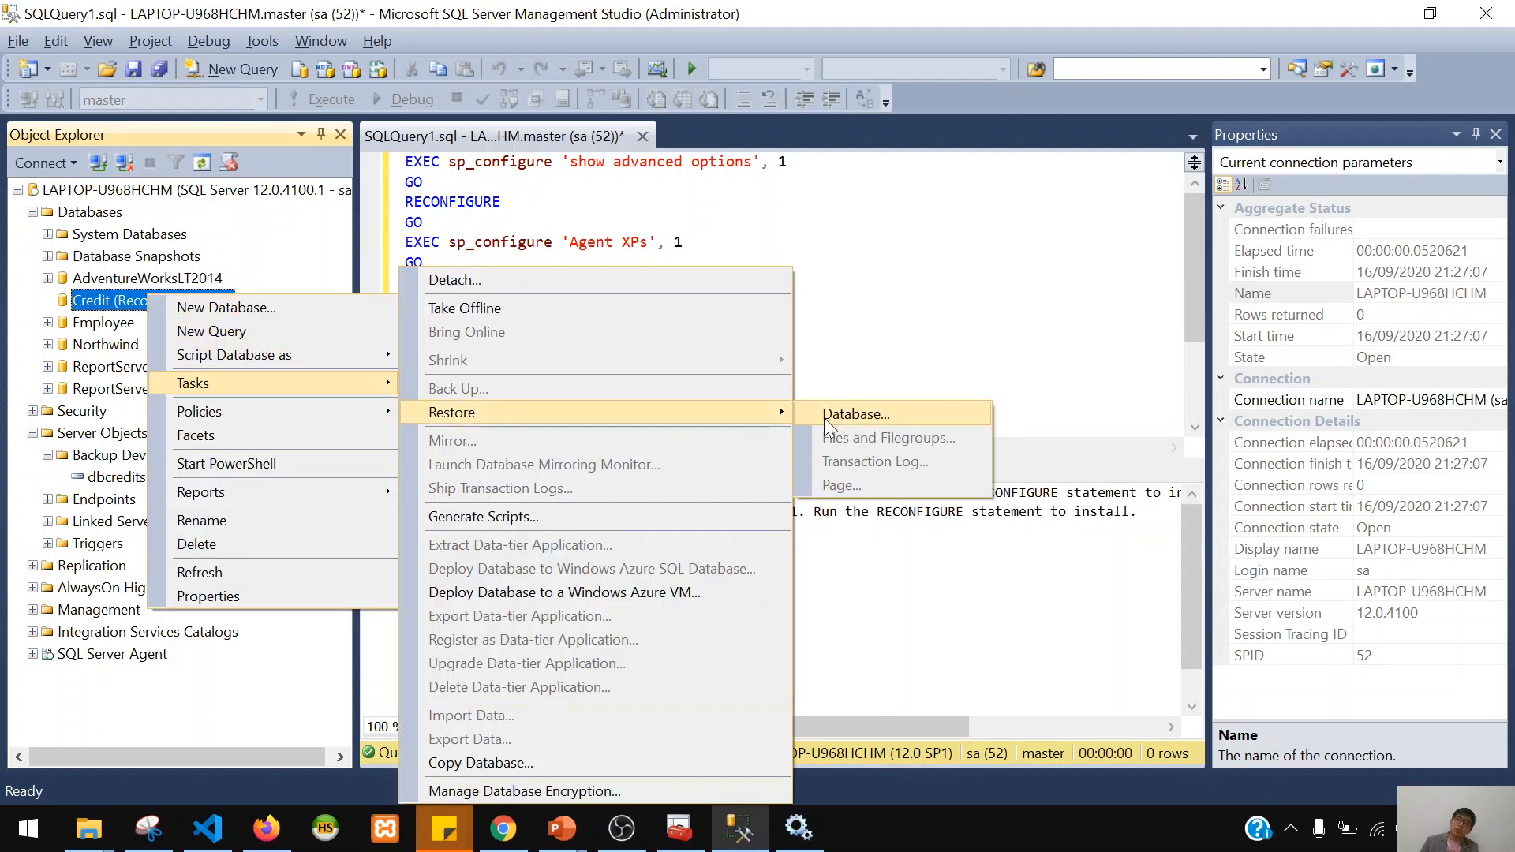
pyautogui.click(849, 411)
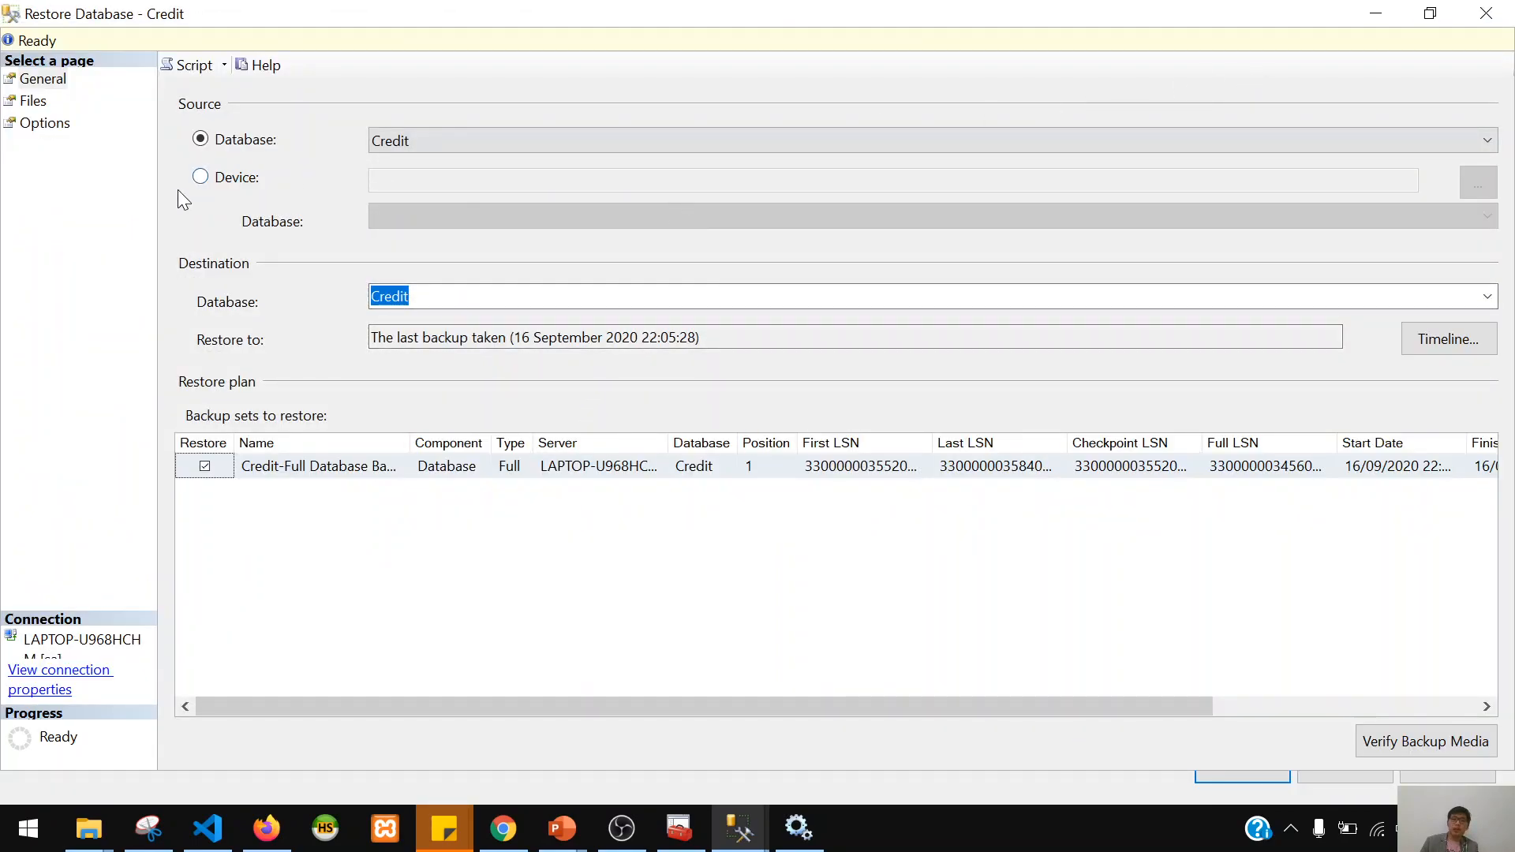
# - Set the restore source to Device and choose Backup Device as the backup media type
pyautogui.click(201, 178)
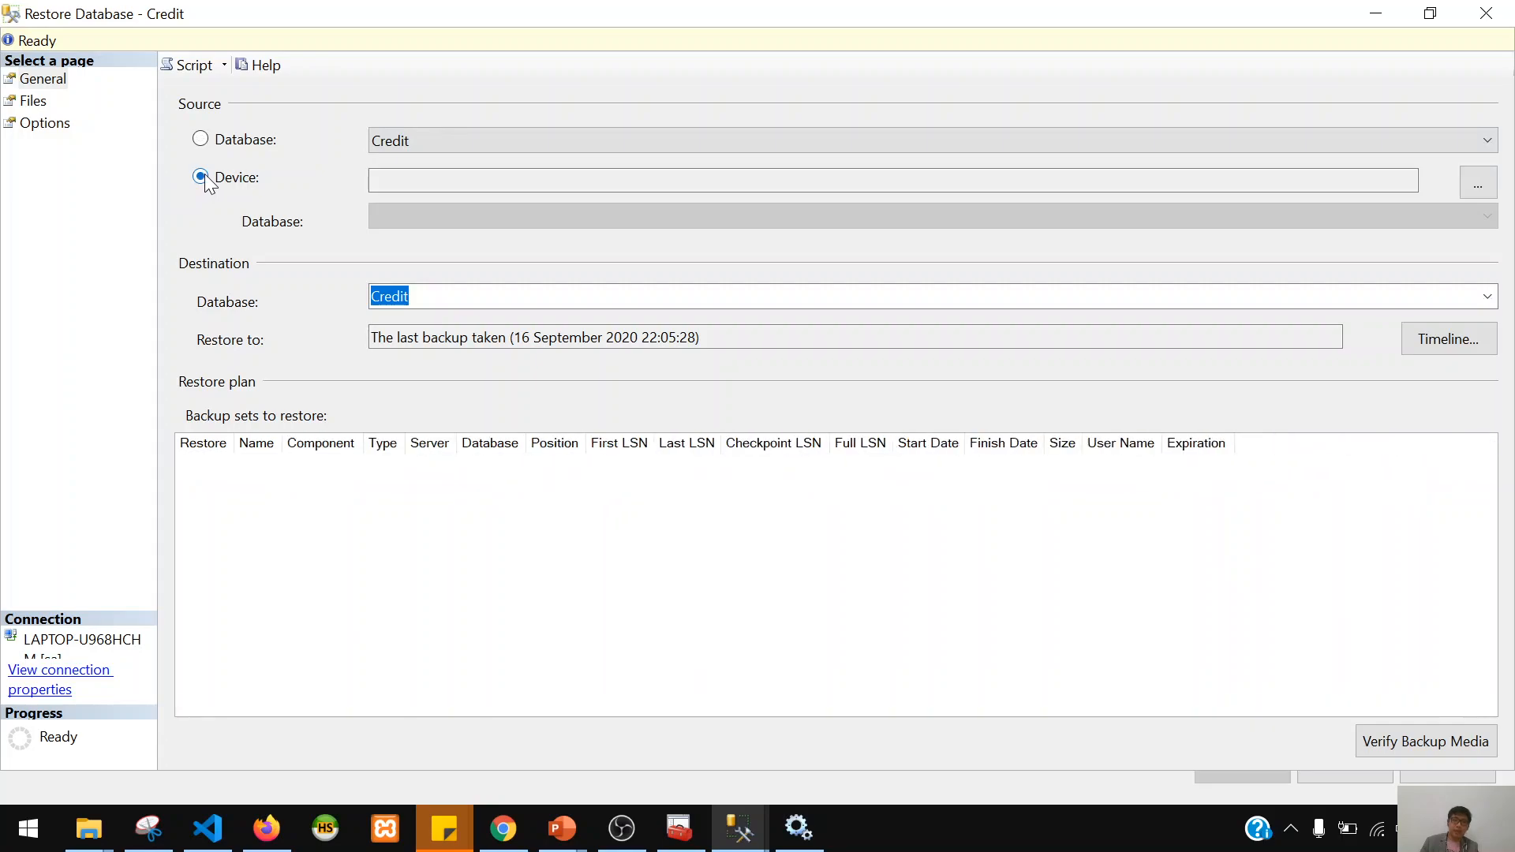
pyautogui.click(1489, 181)
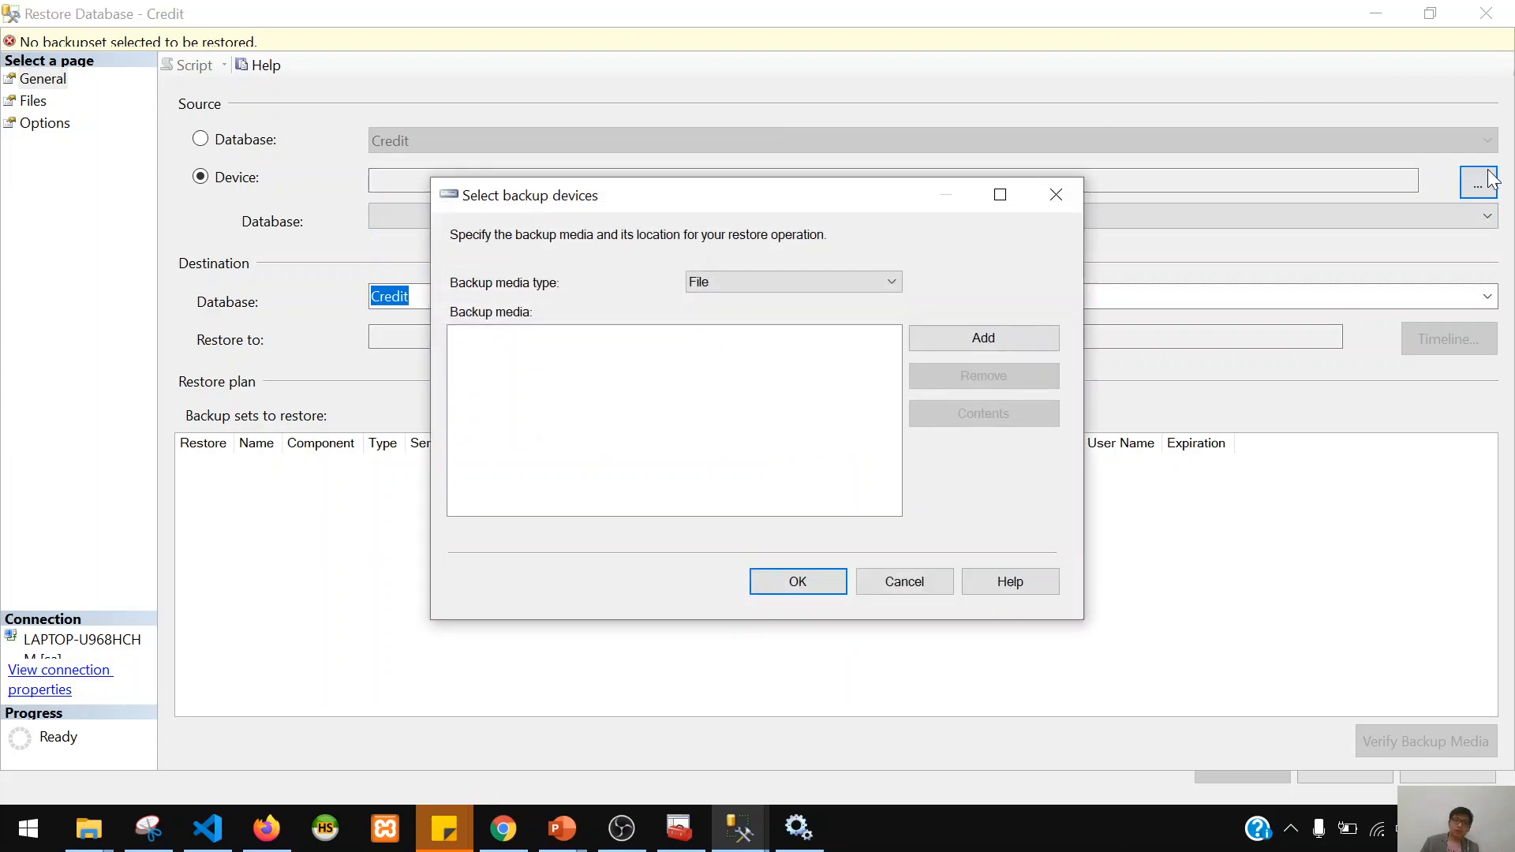
pyautogui.click(756, 281)
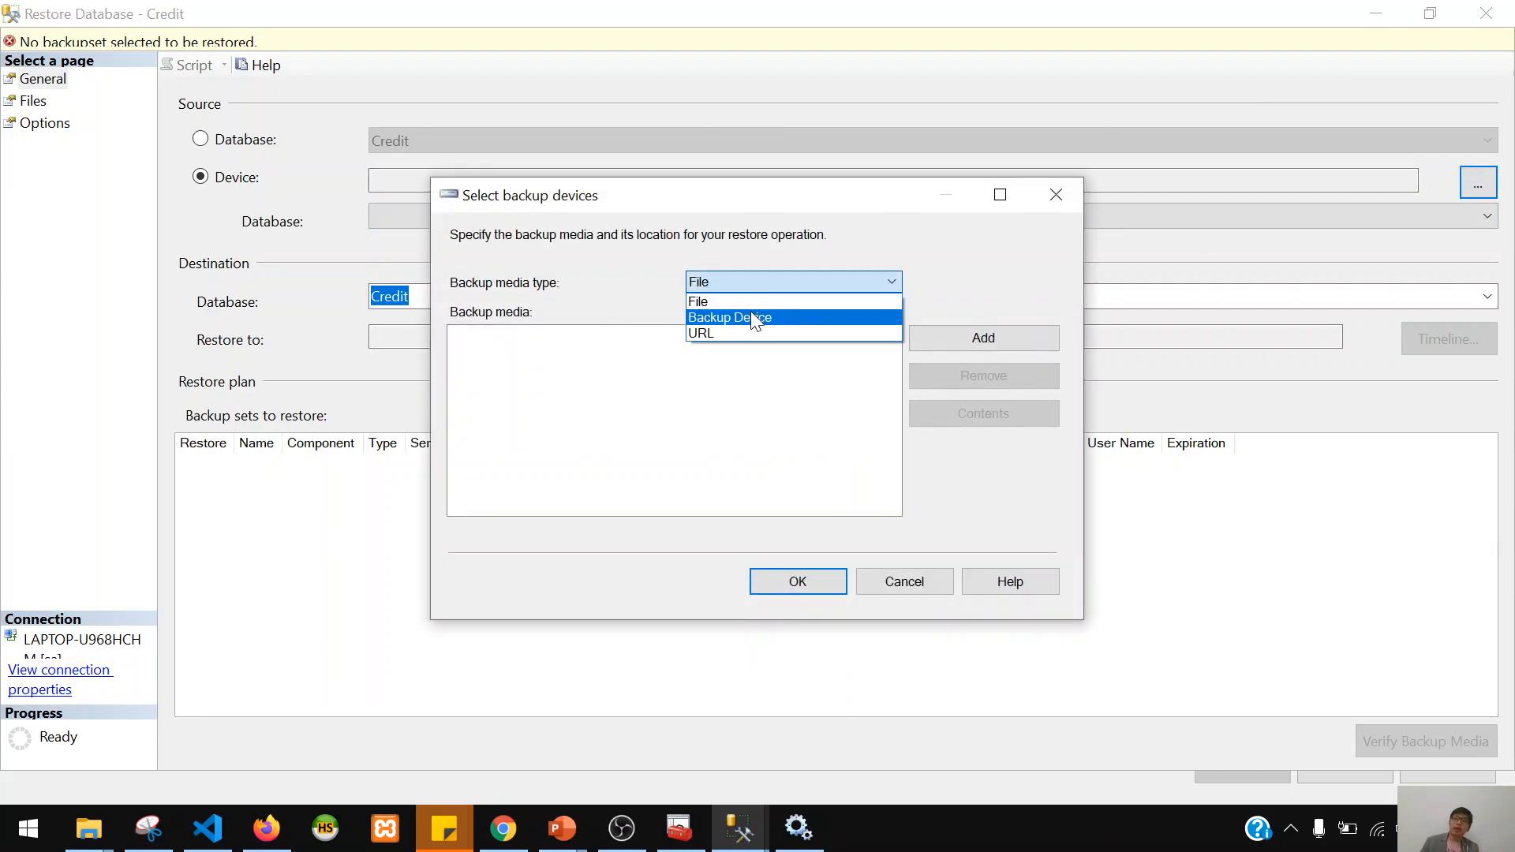
pyautogui.click(750, 312)
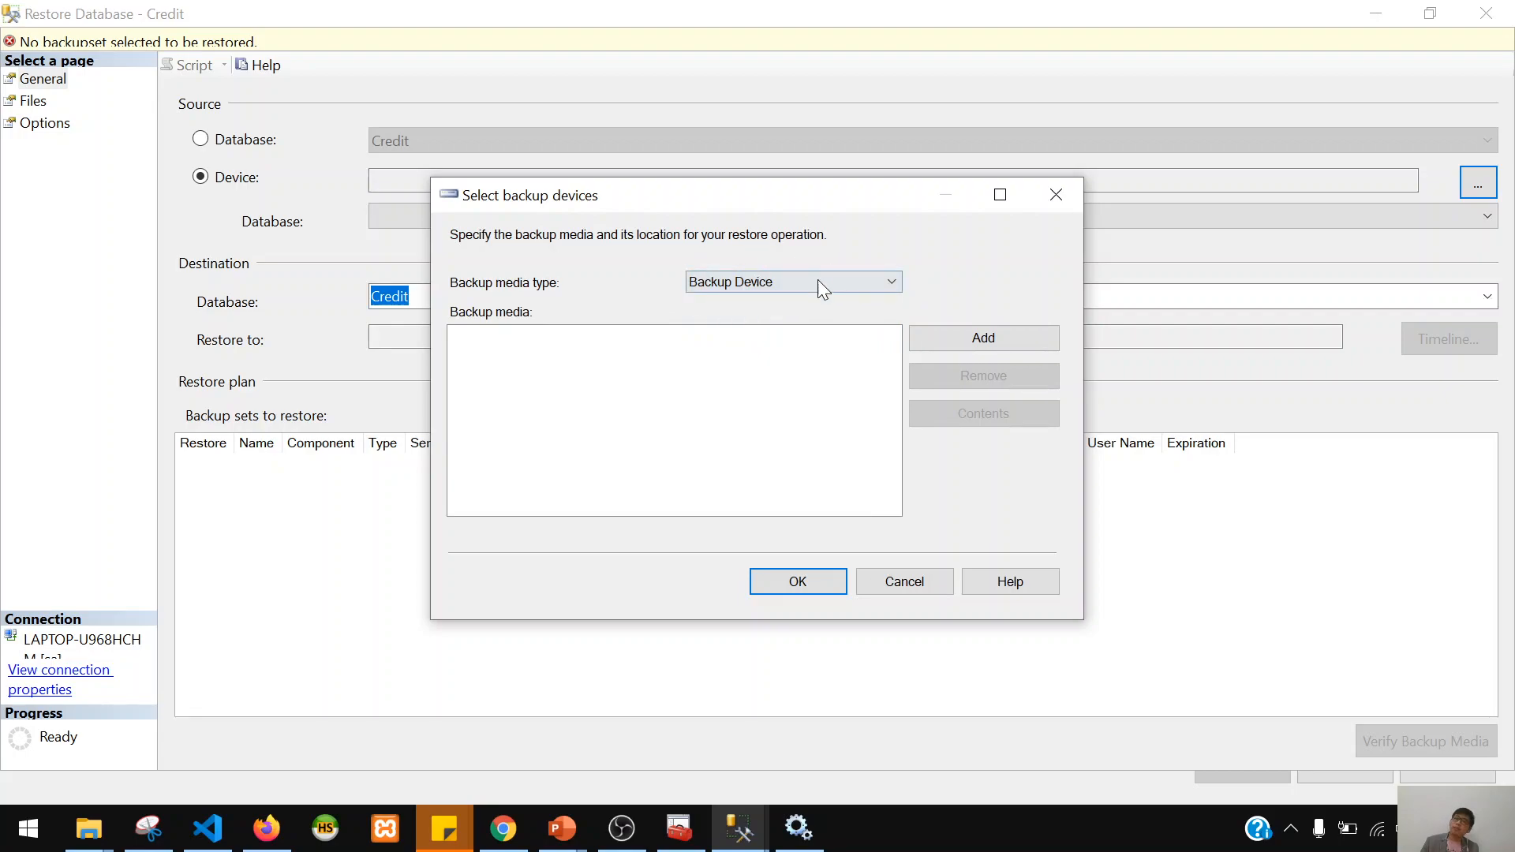
pyautogui.click(729, 272)
pyautogui.click(767, 319)
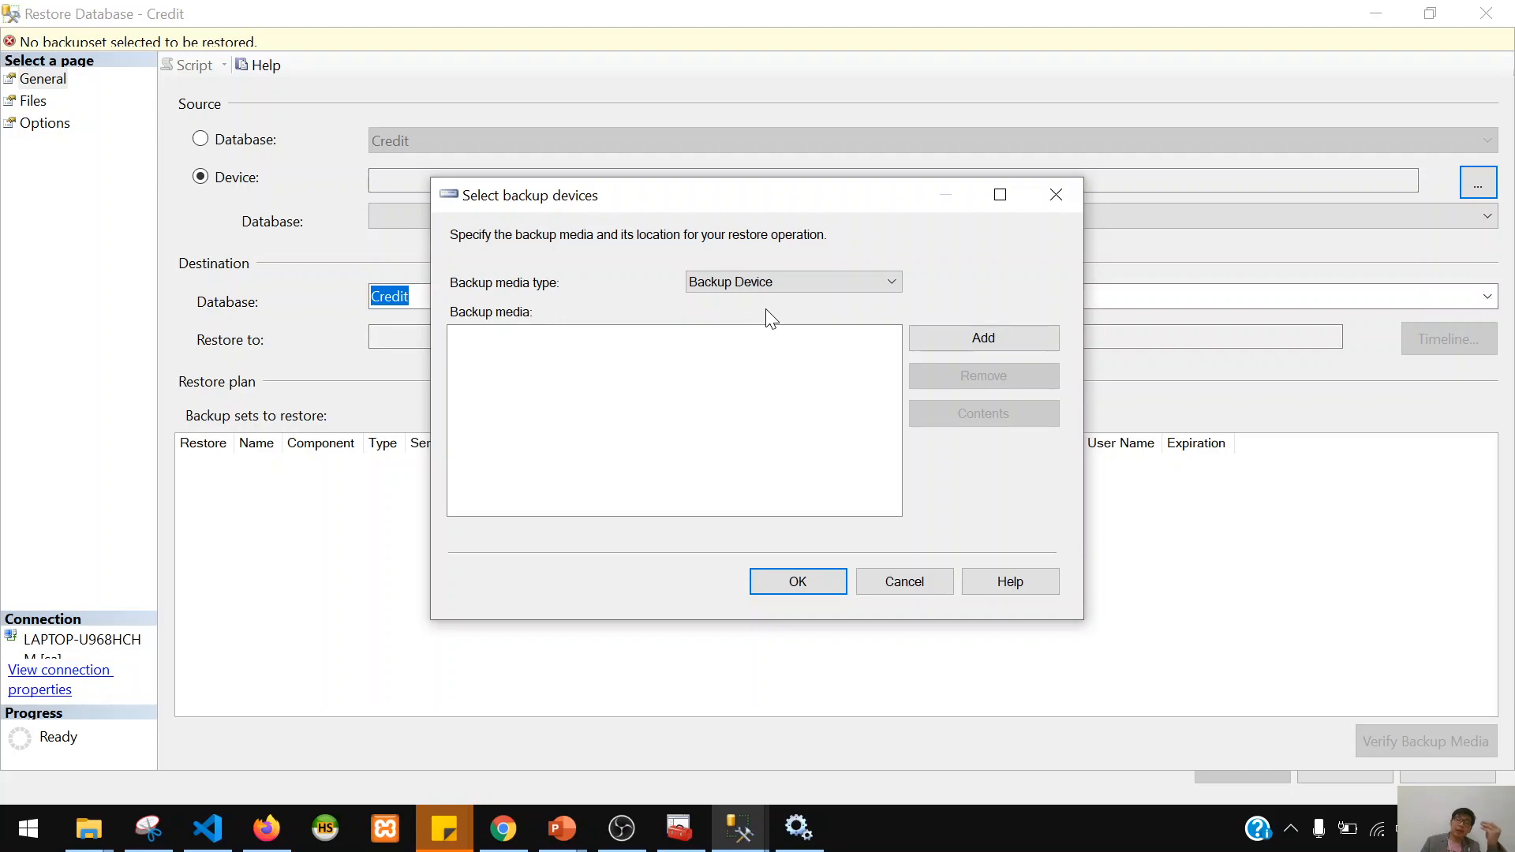
# - Keep Backup Device as the media type and add the dbcredits device as the restore source
pyautogui.click(762, 286)
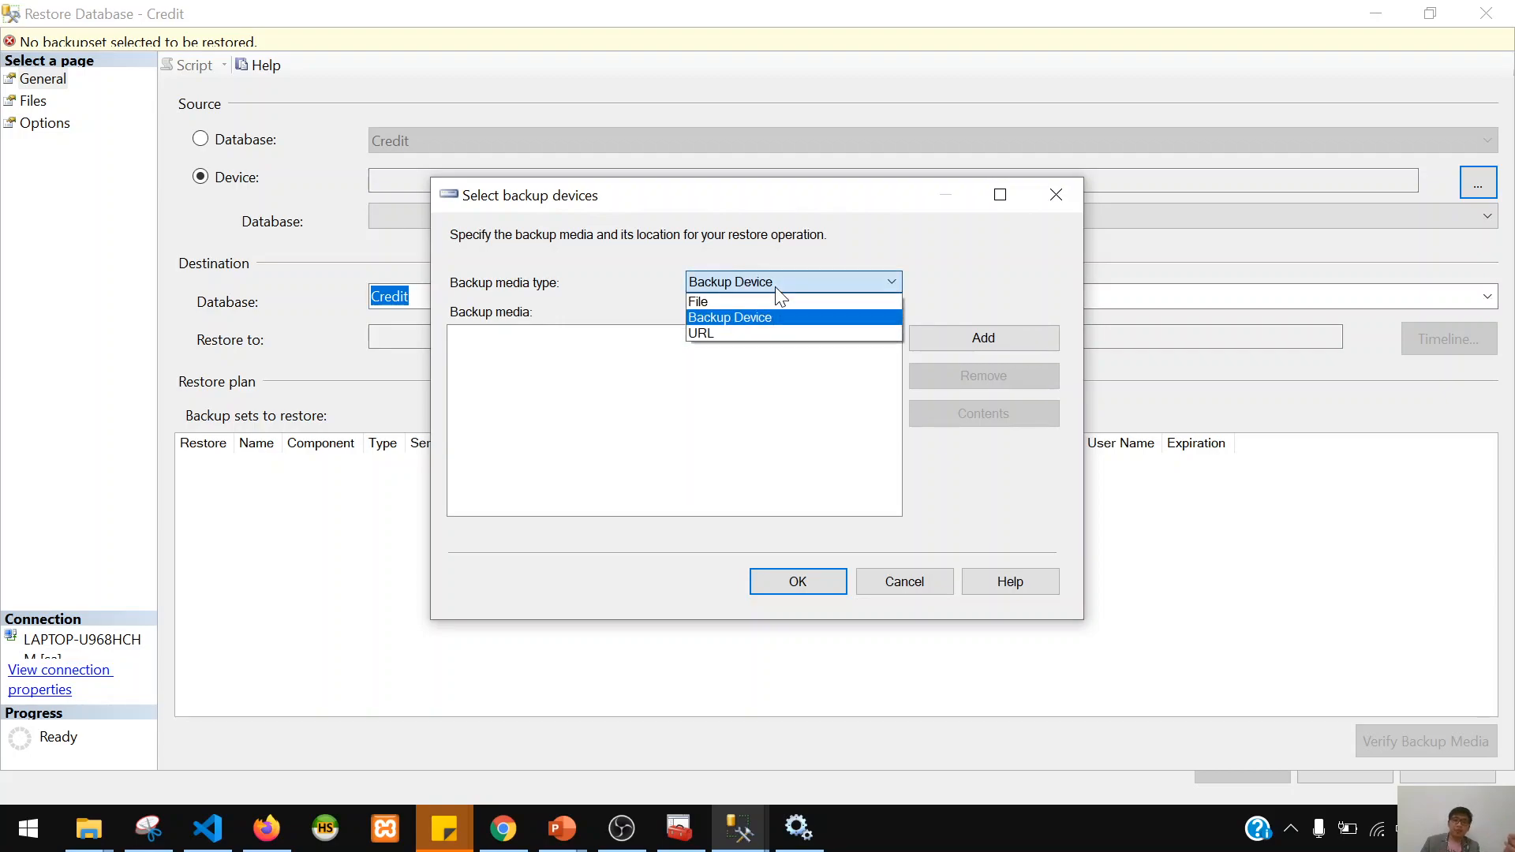
pyautogui.click(756, 301)
pyautogui.click(769, 282)
pyautogui.click(761, 317)
pyautogui.click(1000, 335)
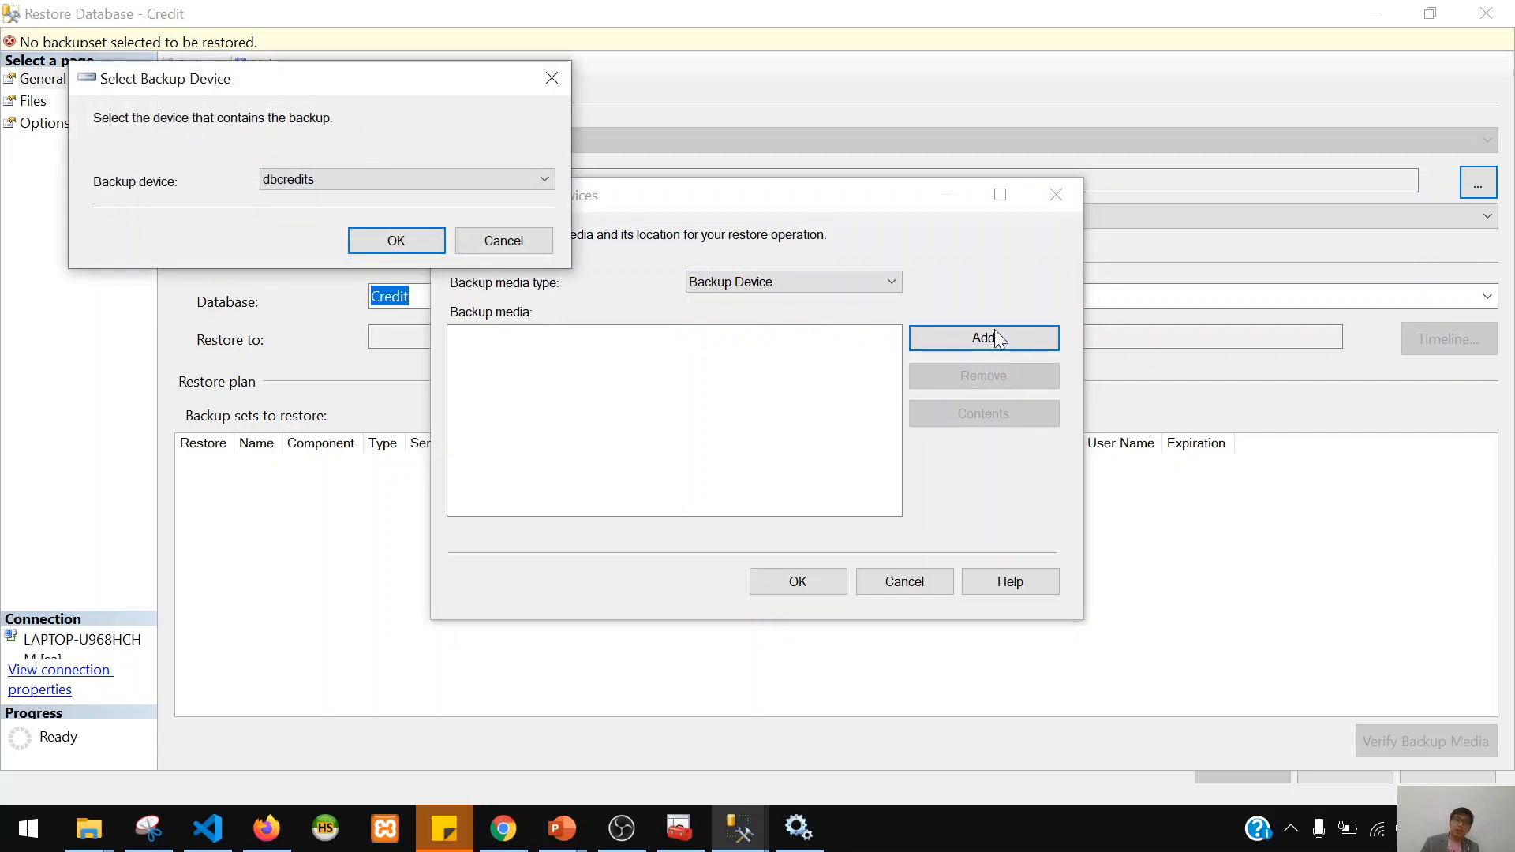
pyautogui.click(336, 185)
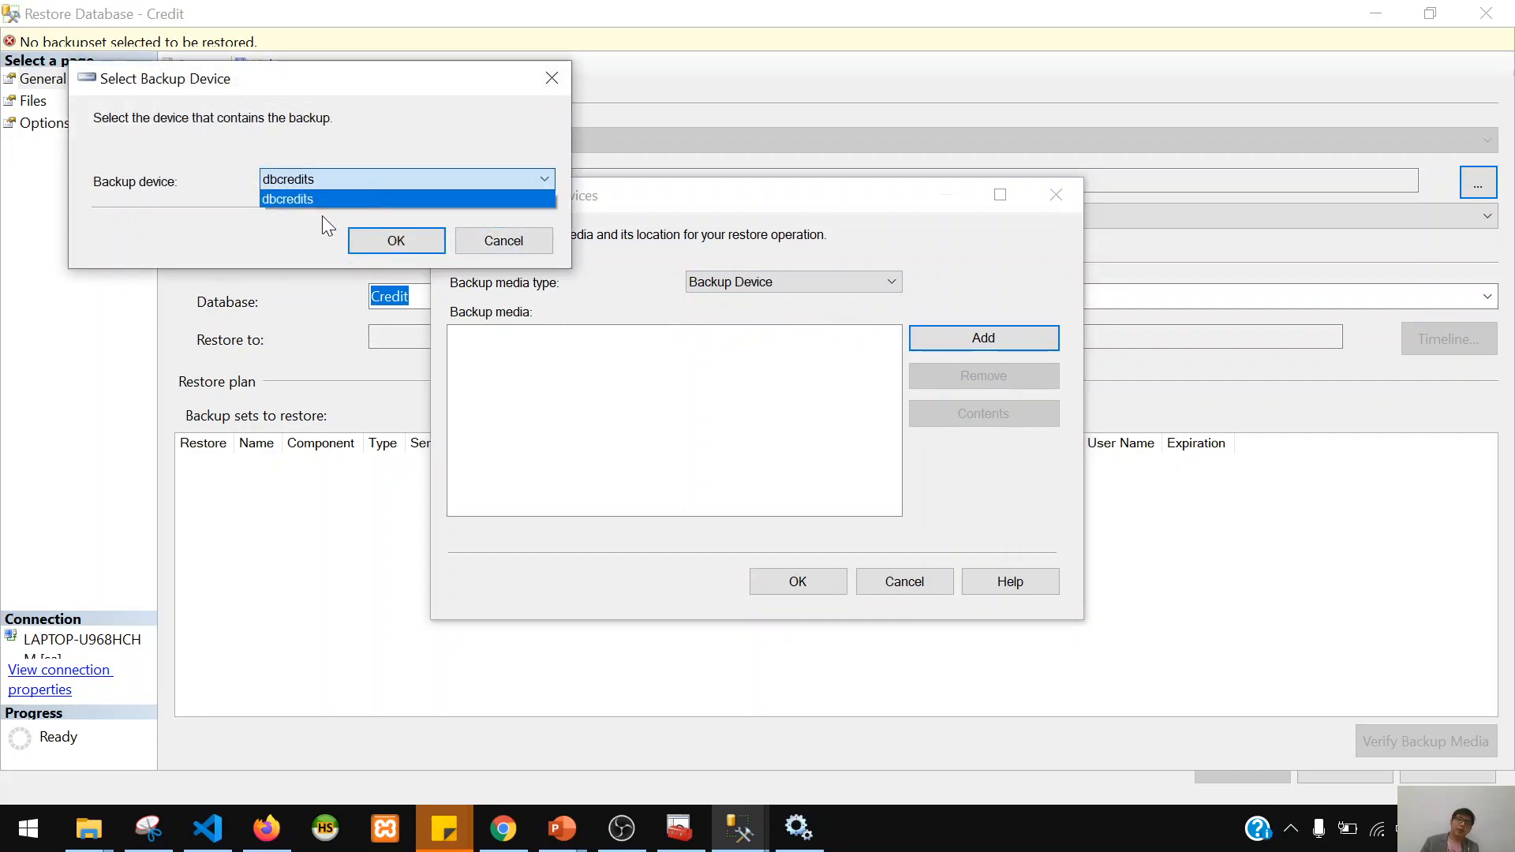
pyautogui.click(359, 198)
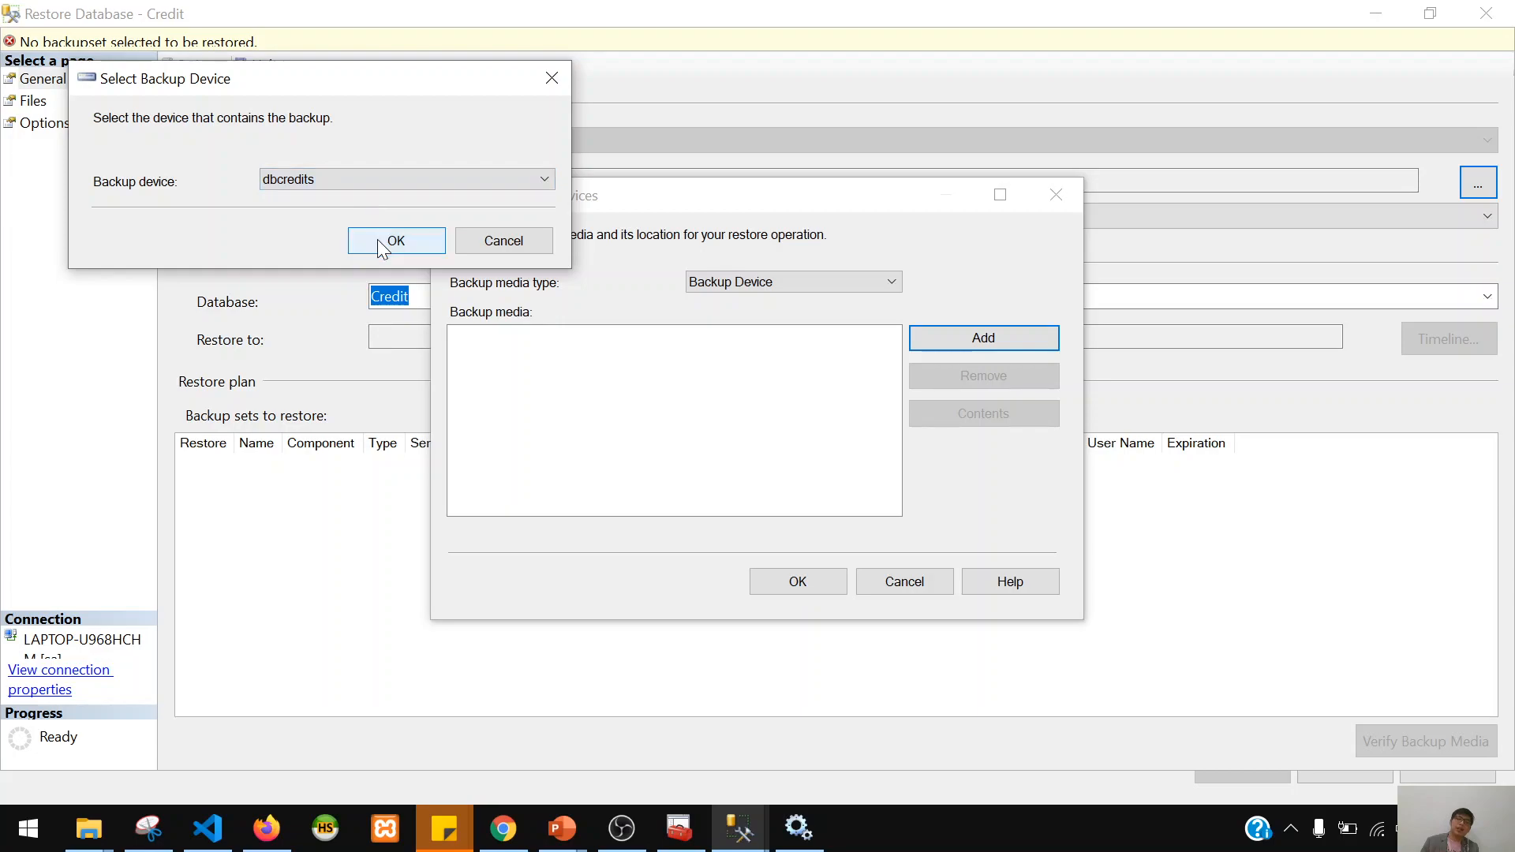
pyautogui.click(378, 240)
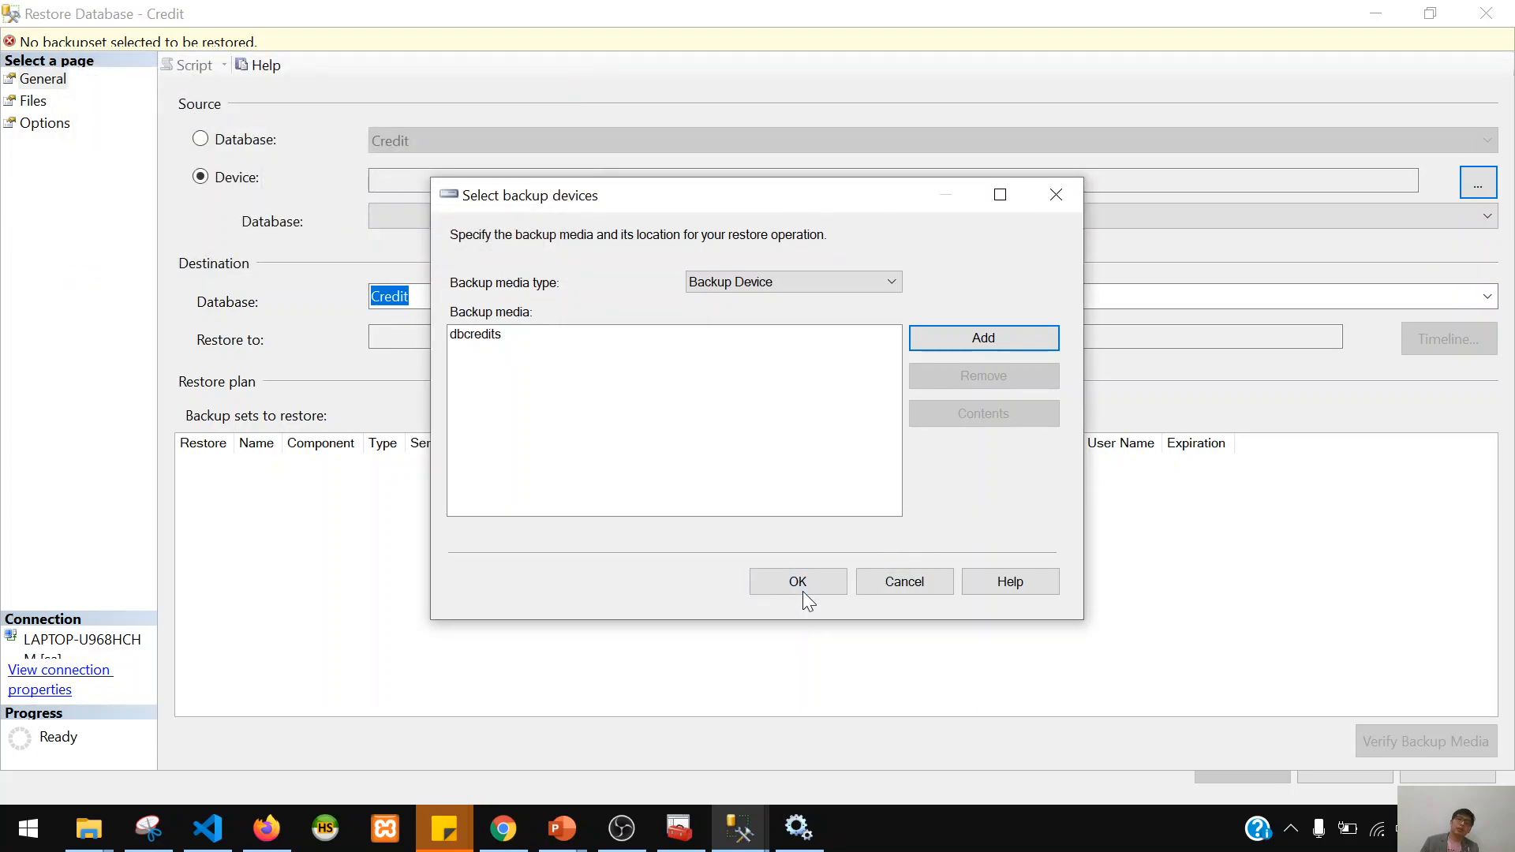
pyautogui.click(805, 591)
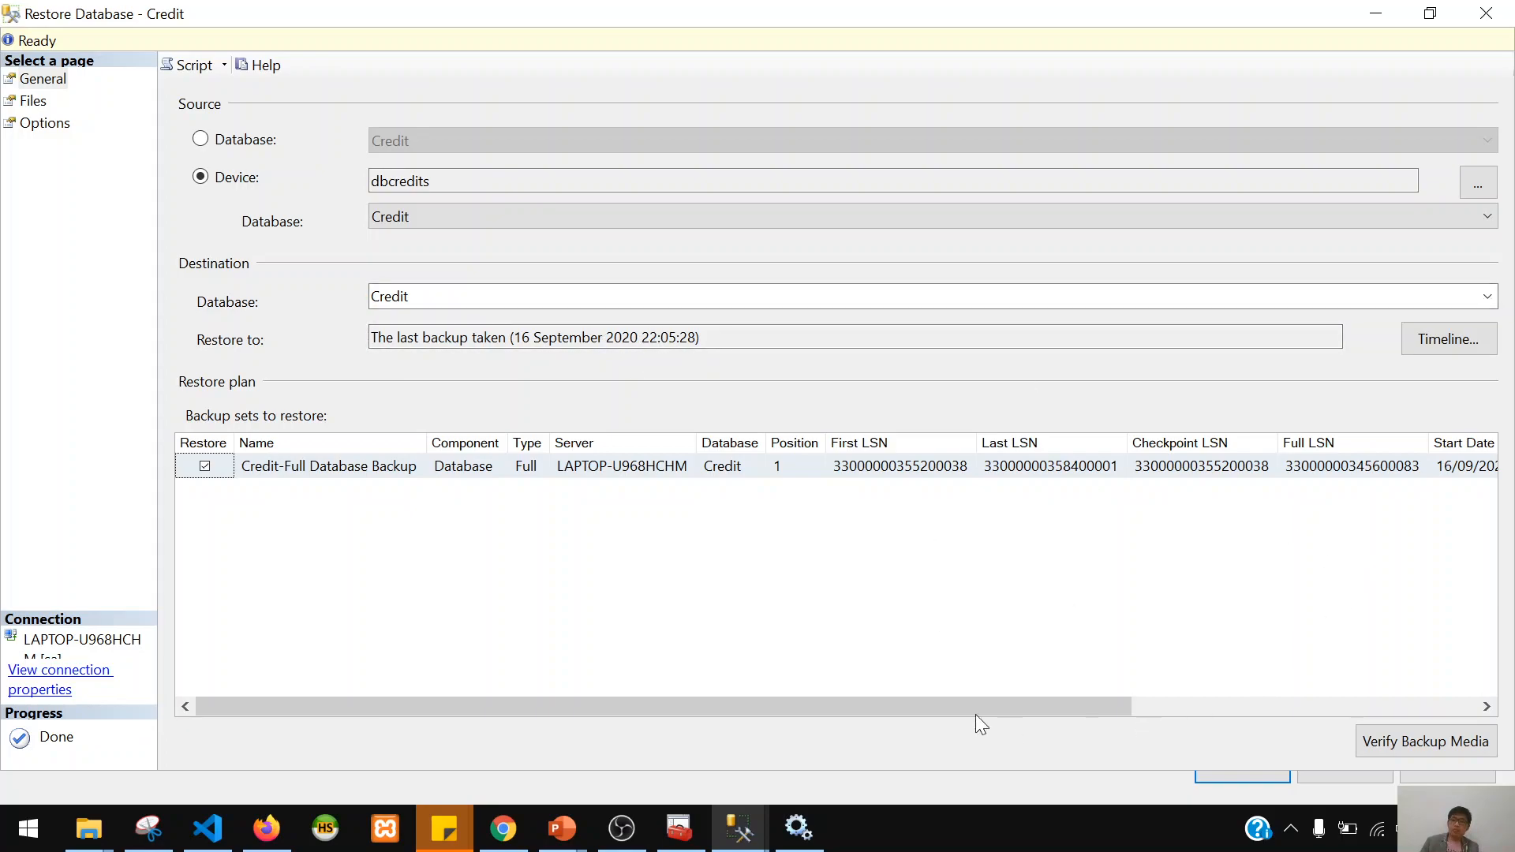
# - Verify the dbcredits backup media, restore the Credit database from its full backup, and dismiss the message
pyautogui.click(1440, 736)
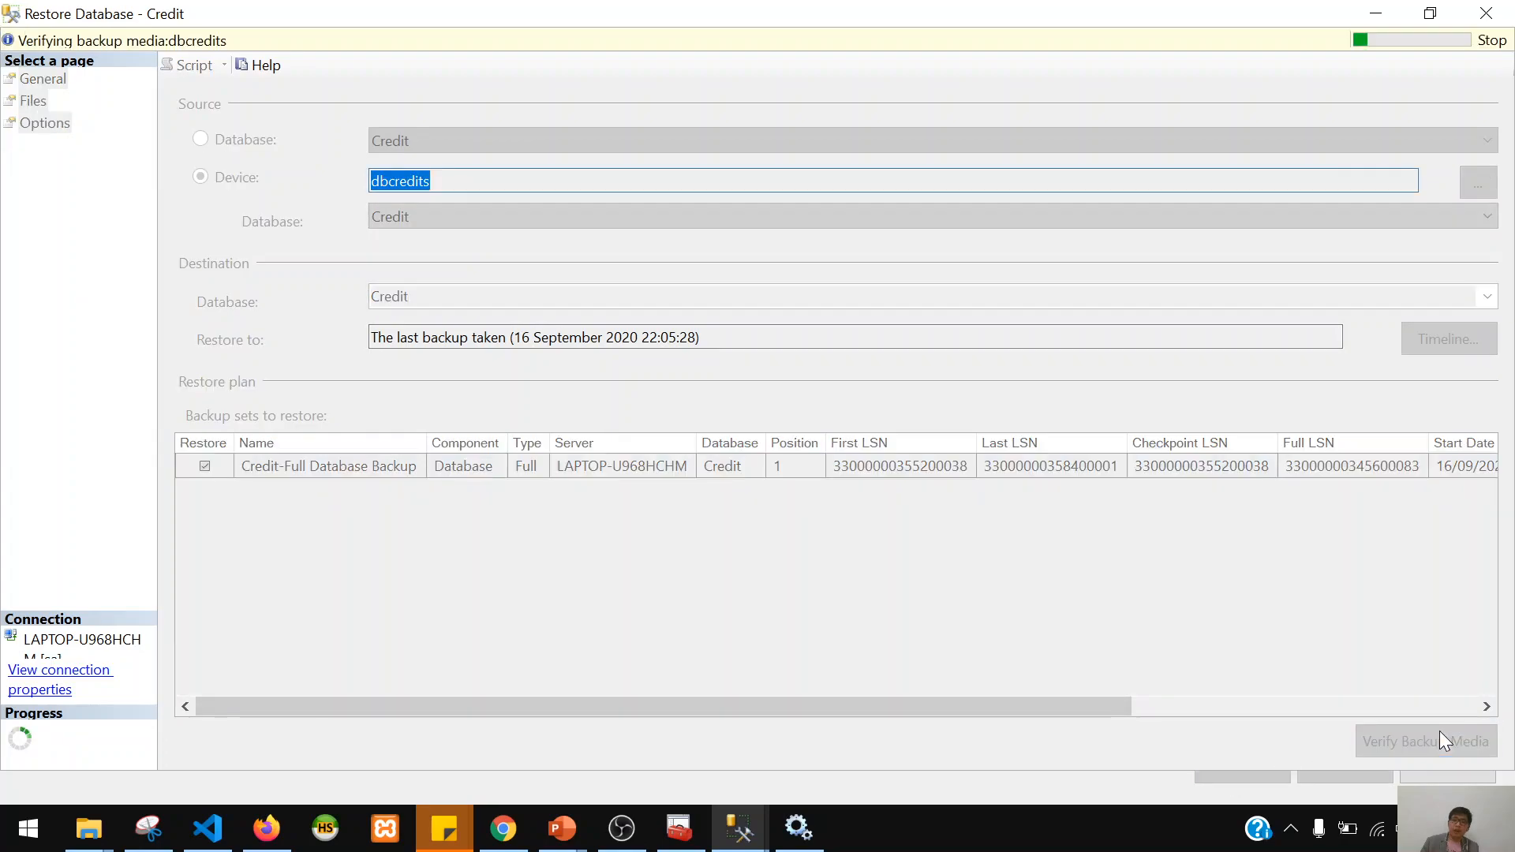
pyautogui.click(1240, 775)
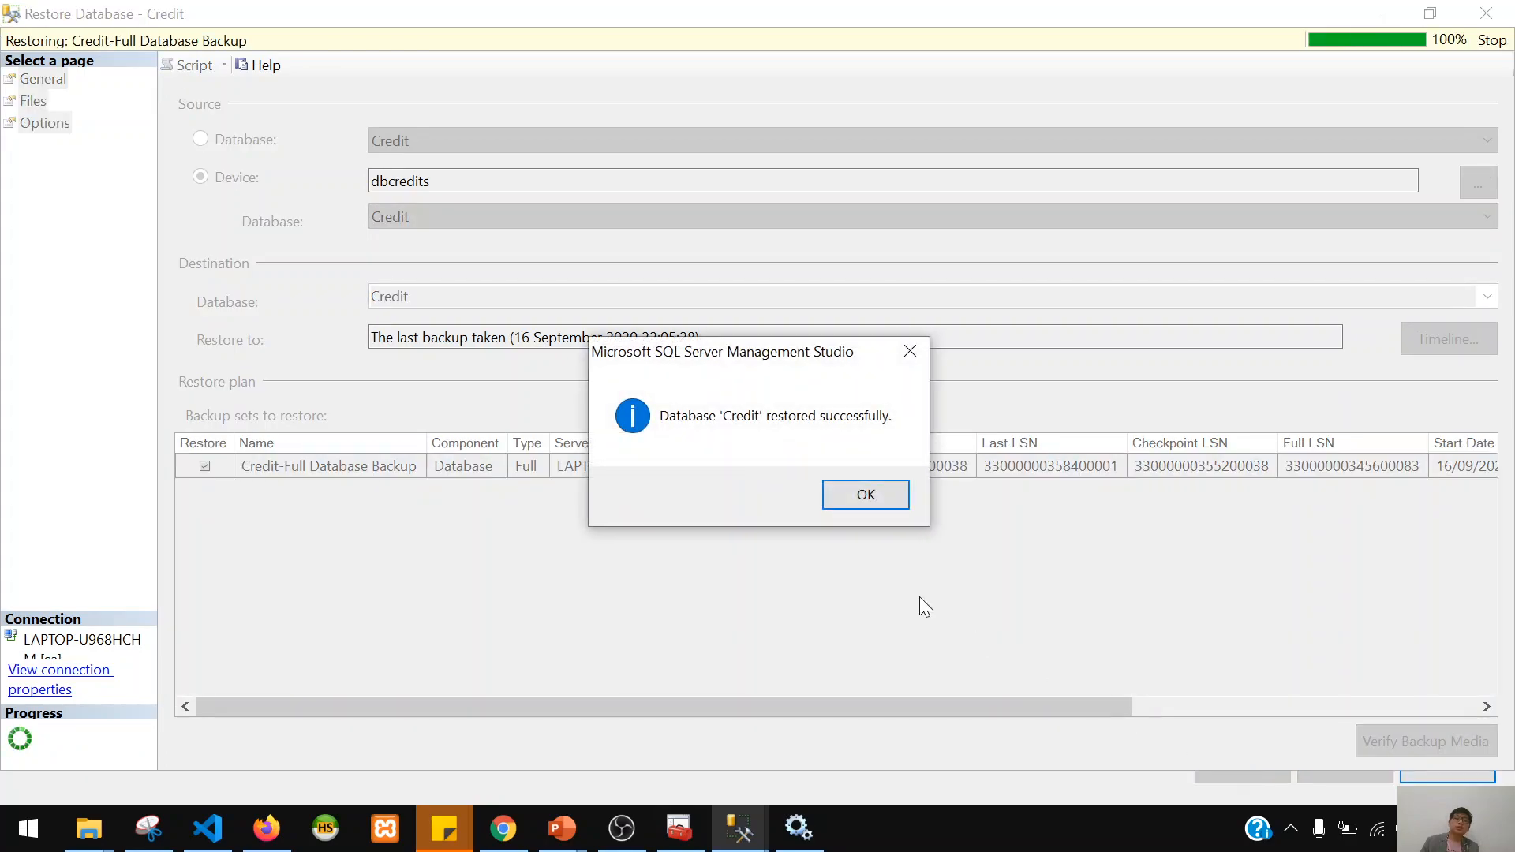
pyautogui.click(879, 509)
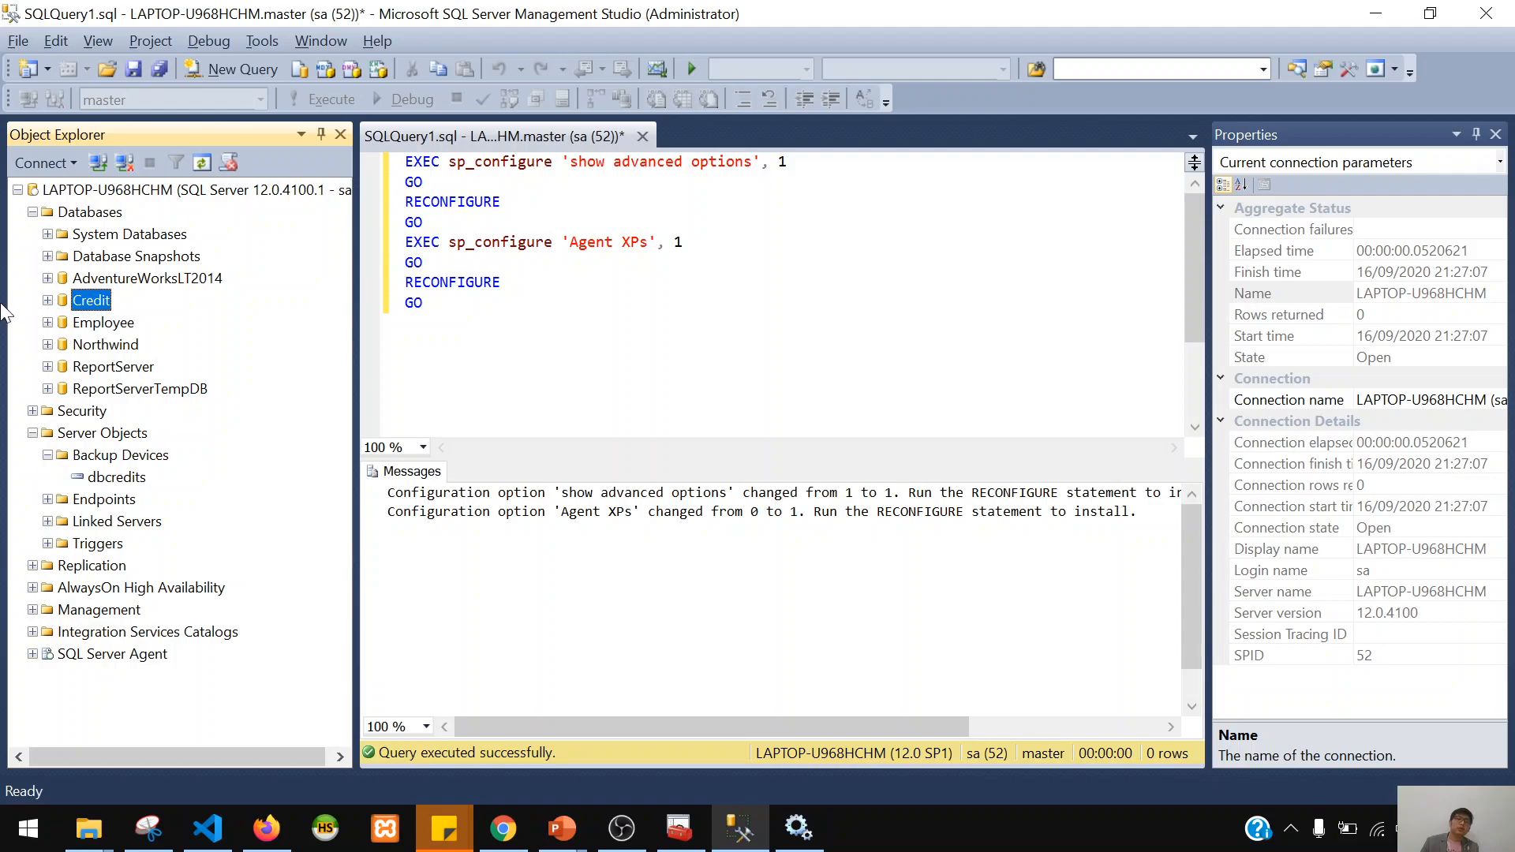
# - Refresh Object Explorer and expand the Credit database's Tables folder to check its tables, then collapse the database
pyautogui.click(48, 300)
pyautogui.rightClick(87, 304)
pyautogui.click(202, 164)
pyautogui.click(48, 302)
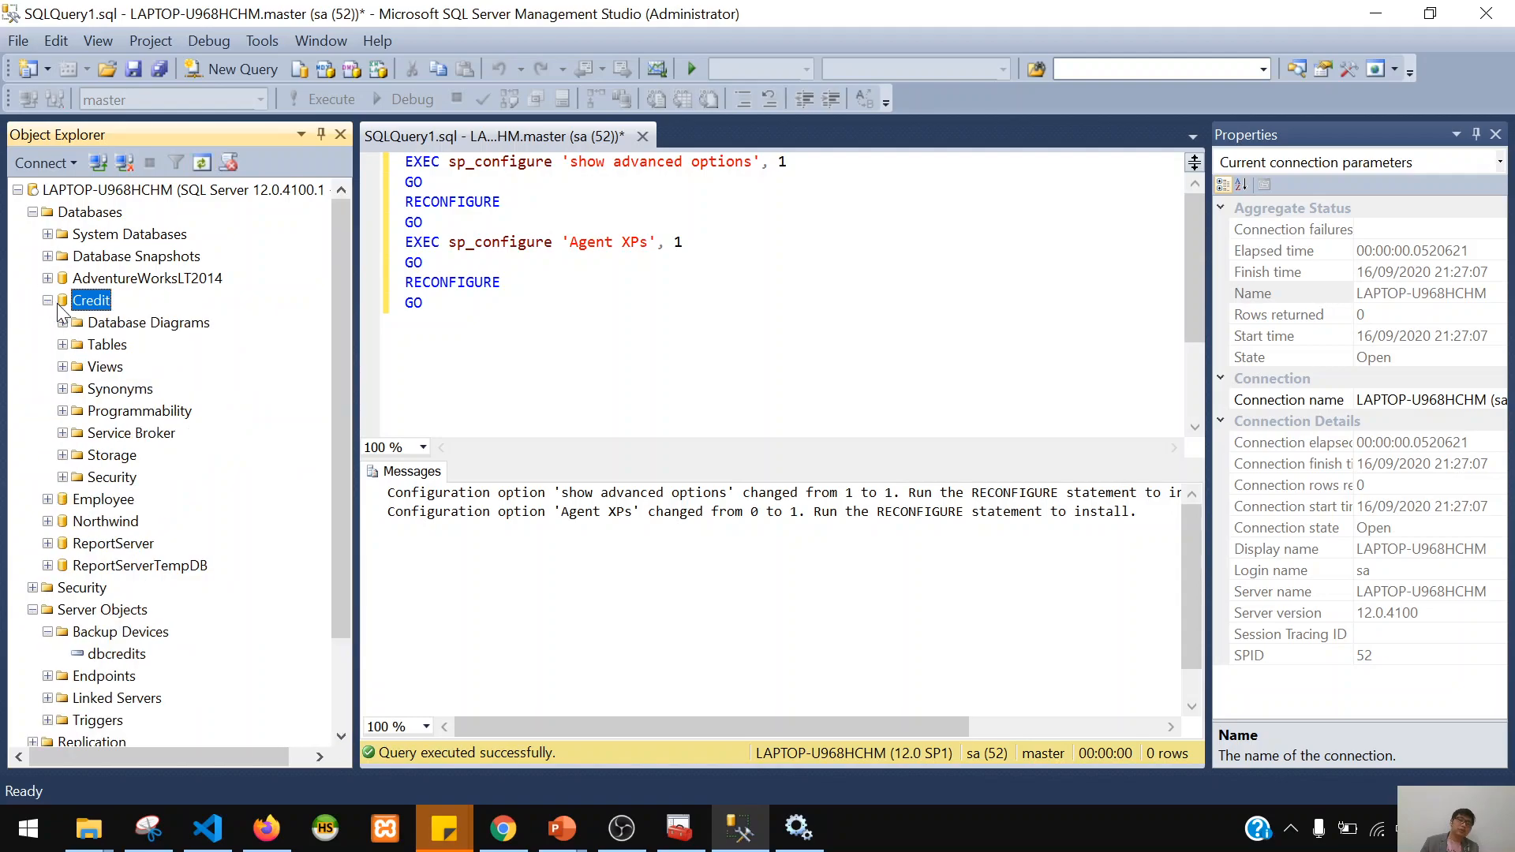
pyautogui.click(62, 345)
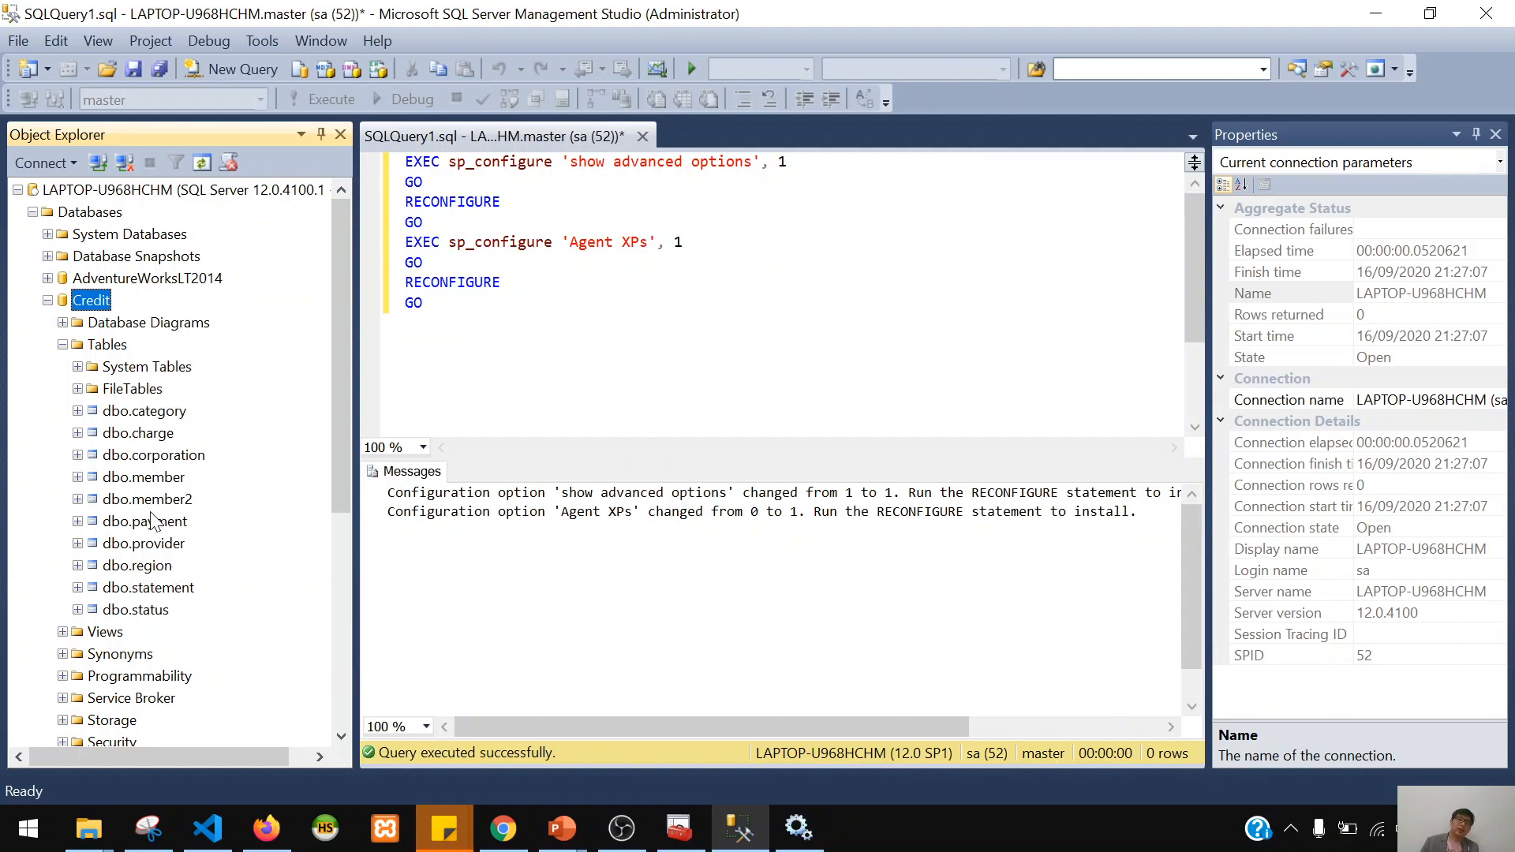
pyautogui.click(51, 301)
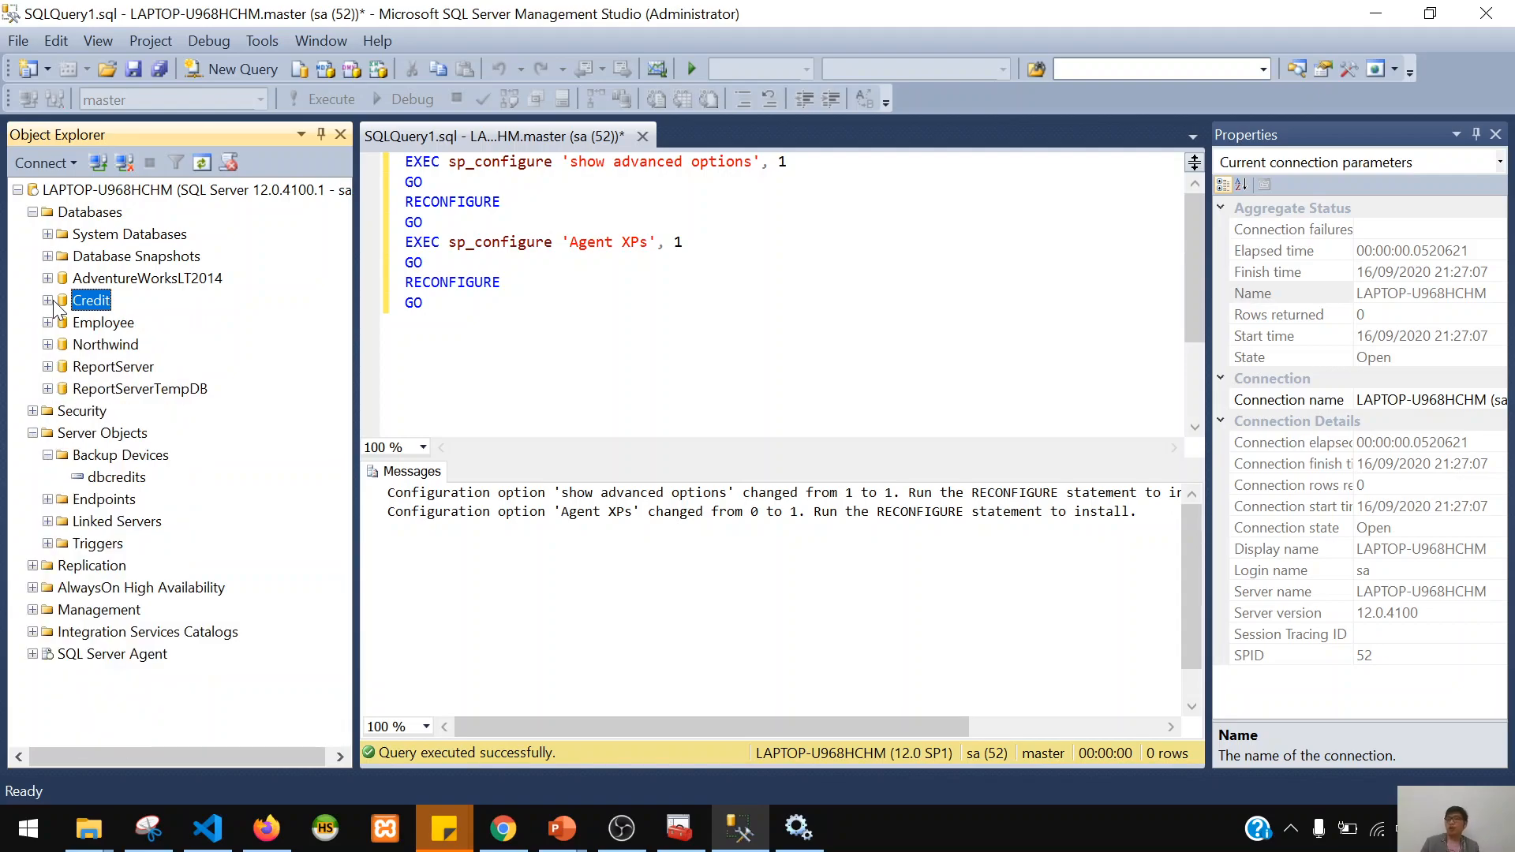
# - Bring up the overview of open windows to switch away from SQL Server Management Studio
pyautogui.hotkey('alt', 'Tab')
pyautogui.hotkey('alt', 'Tab')
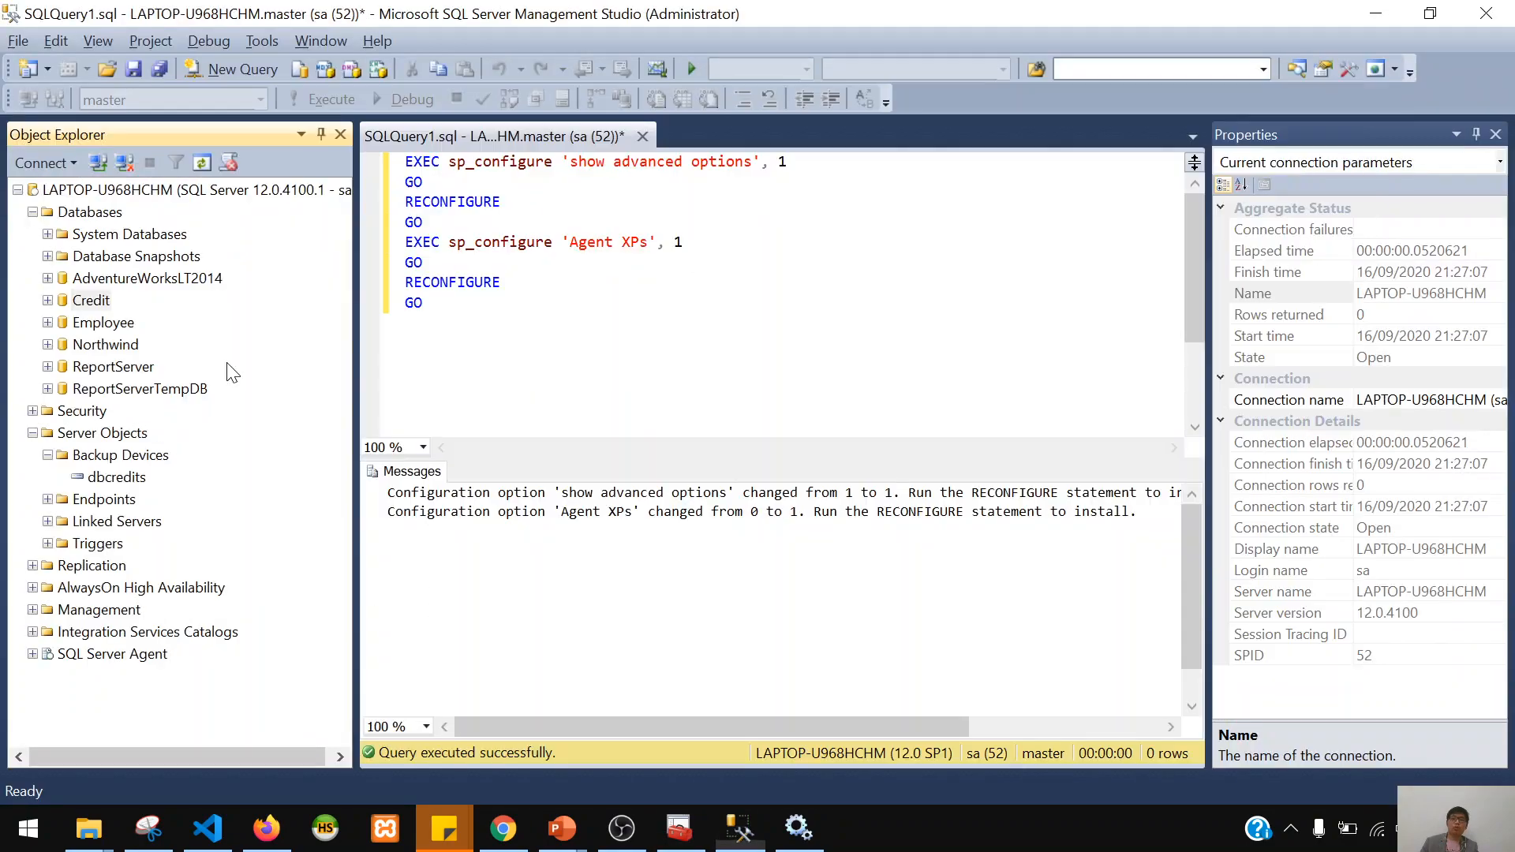
pyautogui.hotkey('alt', 'Tab')
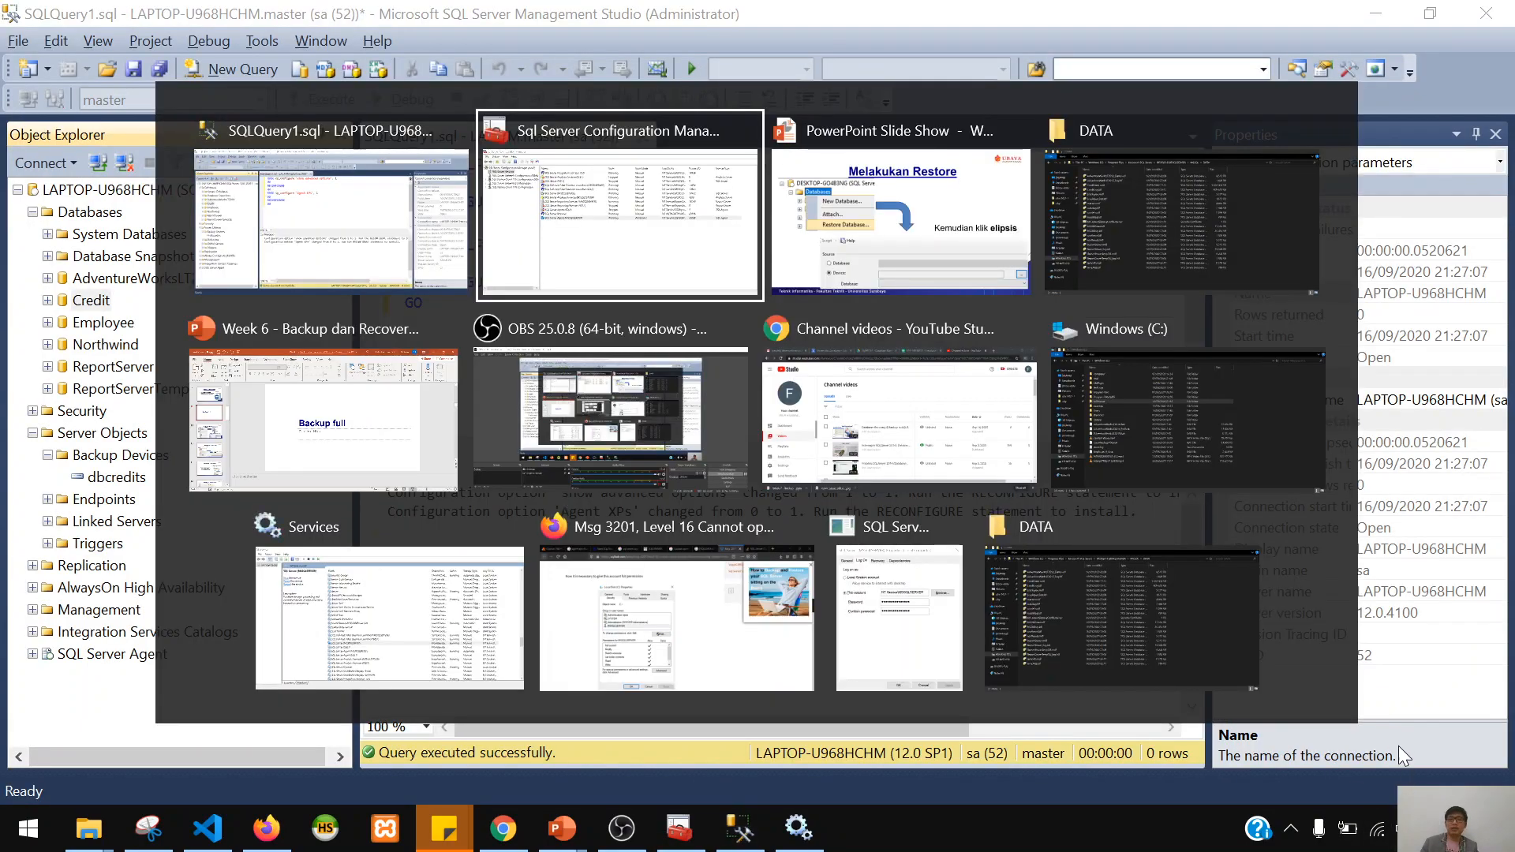